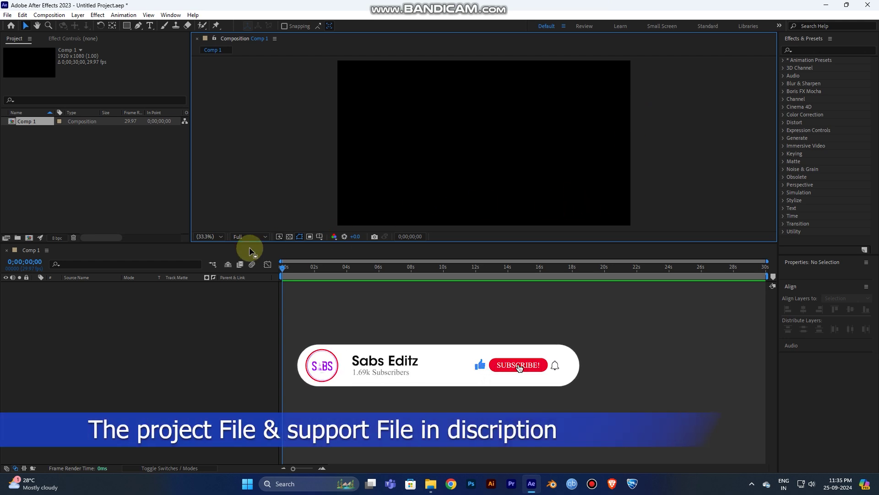
- Create a white solid layer at the full 1920 × 1080 px composition size
right_click(242, 326)
mouse_move(278, 331)
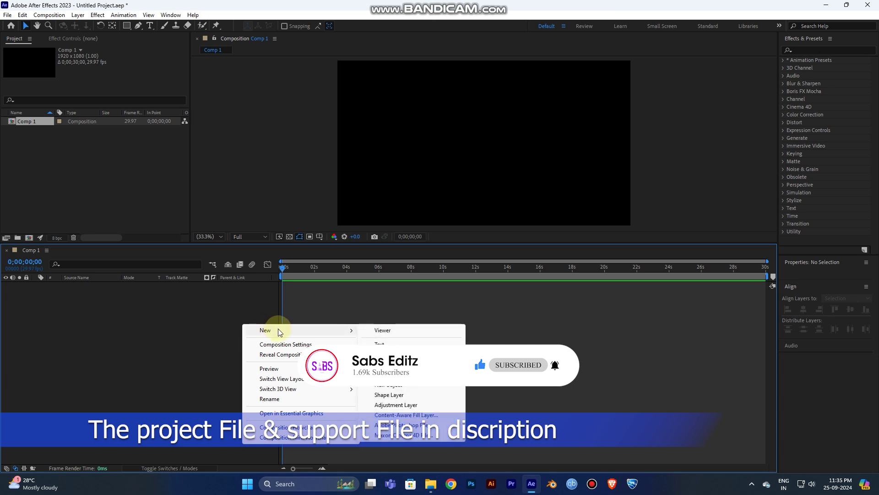
click(384, 354)
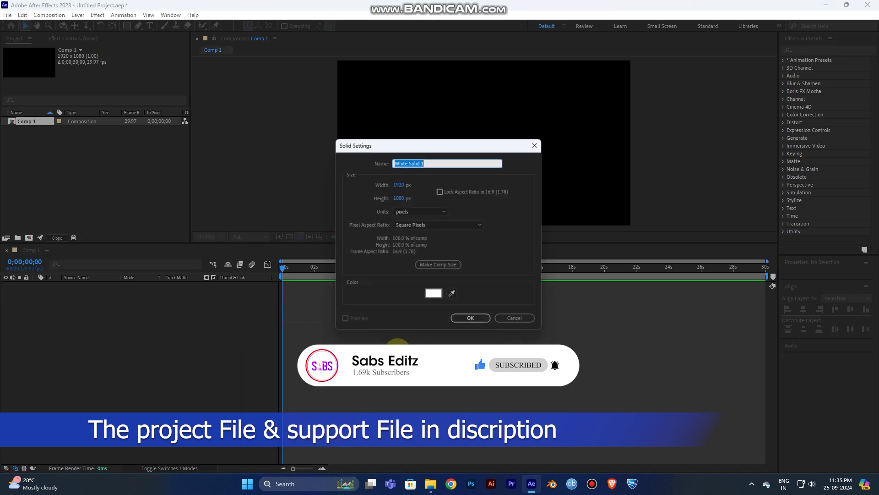
click(475, 321)
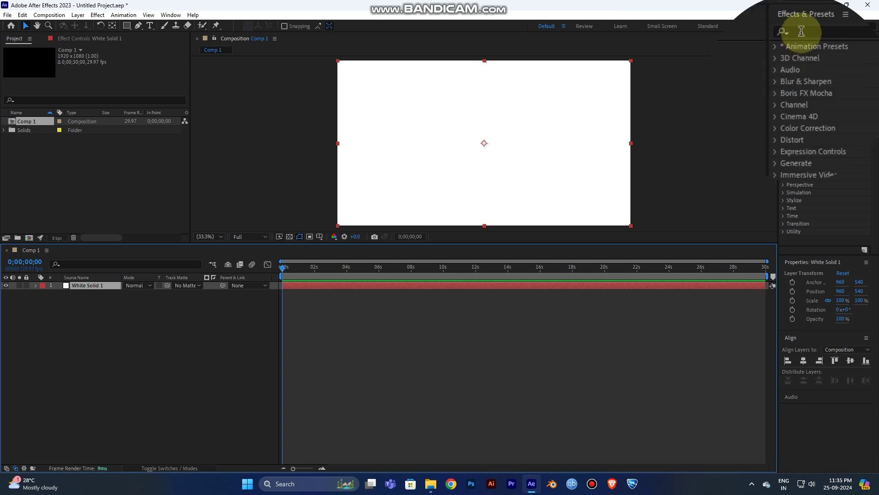
- Find the Foam effect, apply it to the white solid layer and preview the draft bubble animation
click(802, 31)
text(fo)
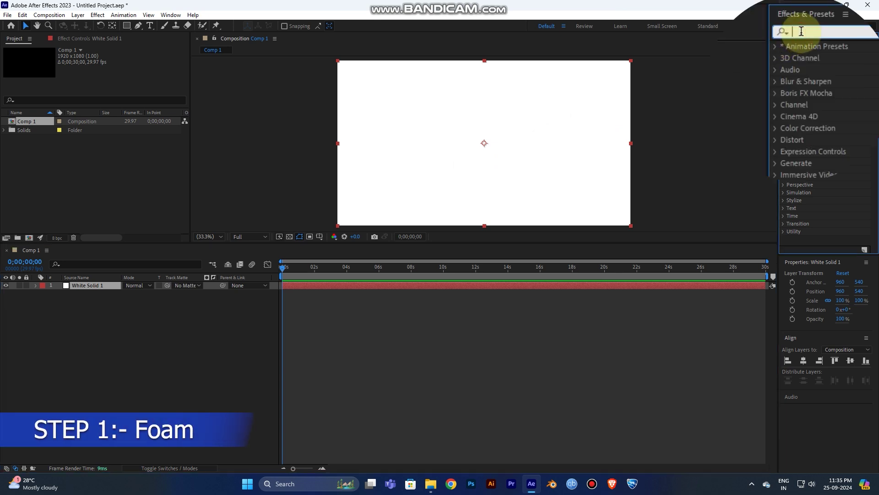
text(am)
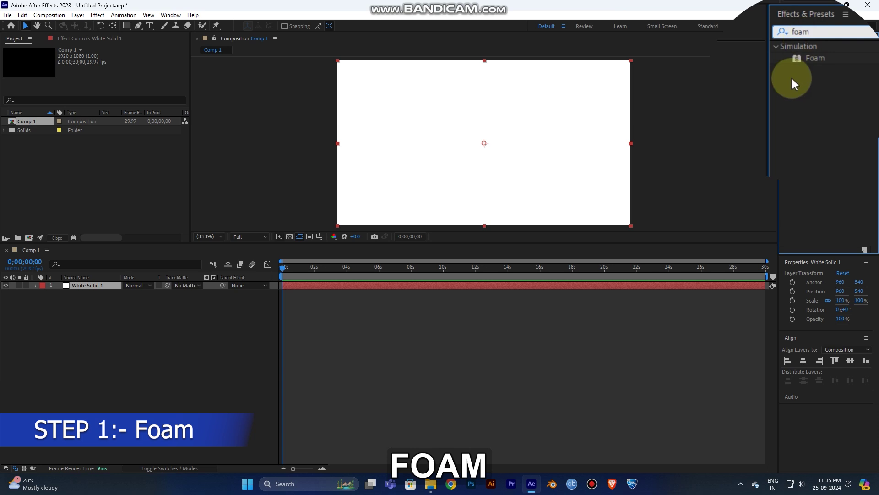
drag(809, 68, 506, 285)
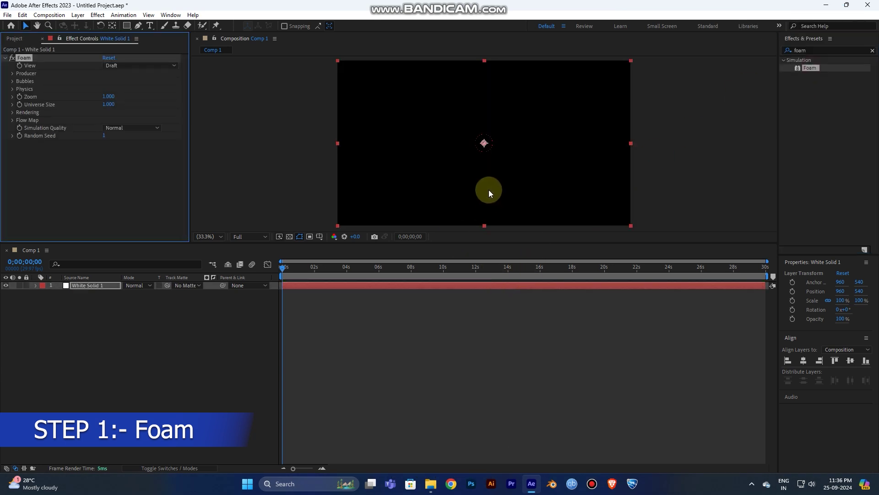
key(space)
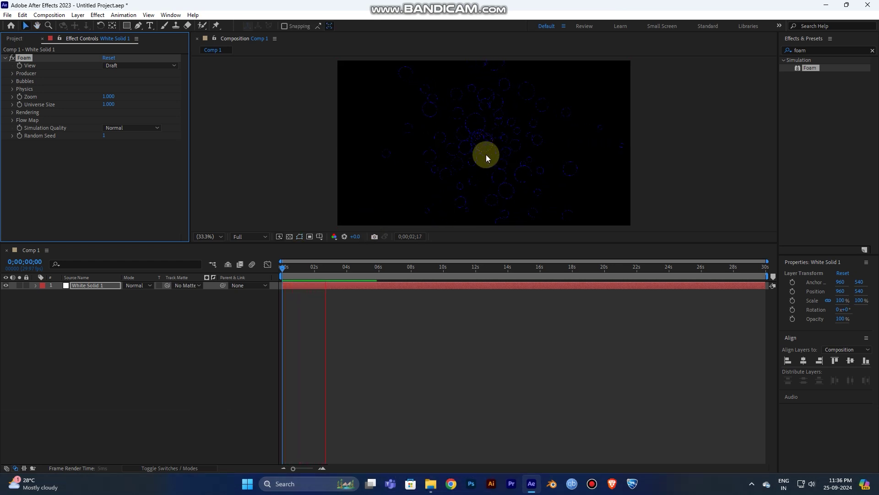
key(space)
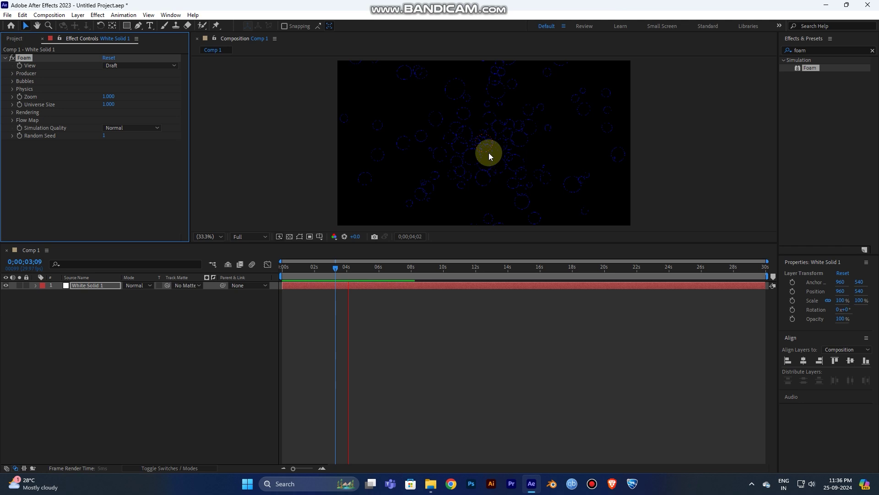
key(space)
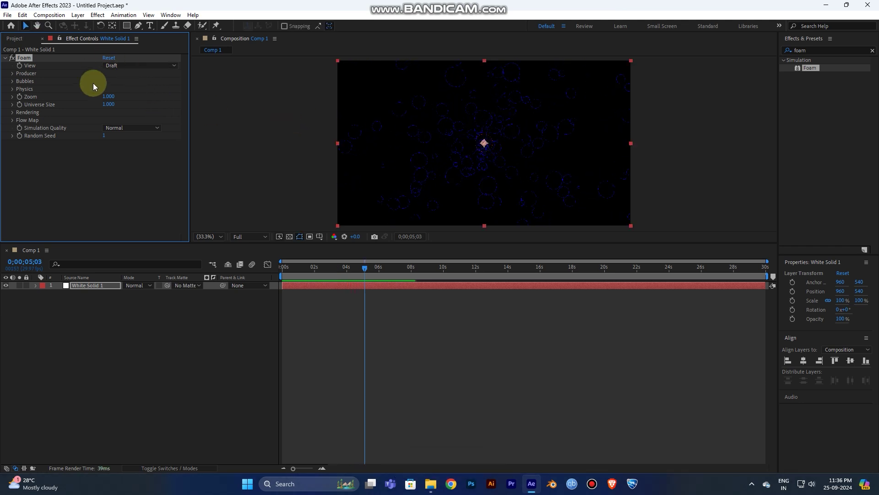
- Set the Foam effect's View to Rendered and preview the bubbles from near the start of the composition
click(121, 69)
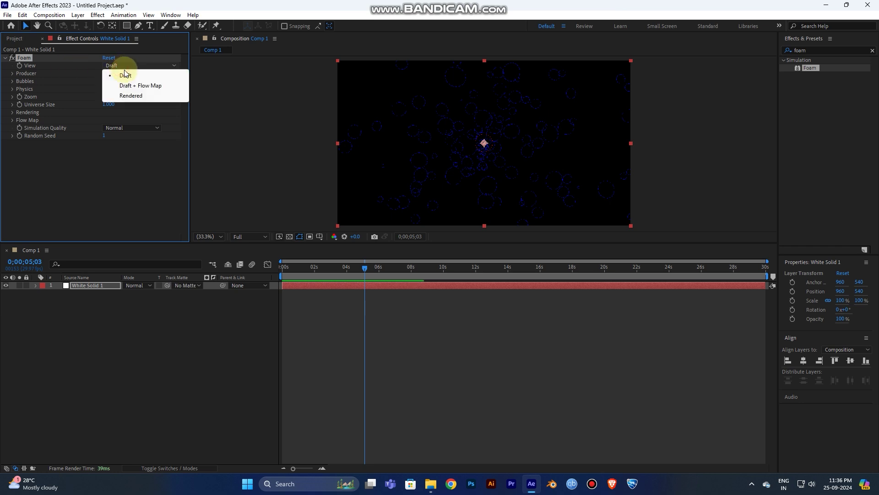
click(132, 96)
drag(364, 268, 283, 268)
key(space)
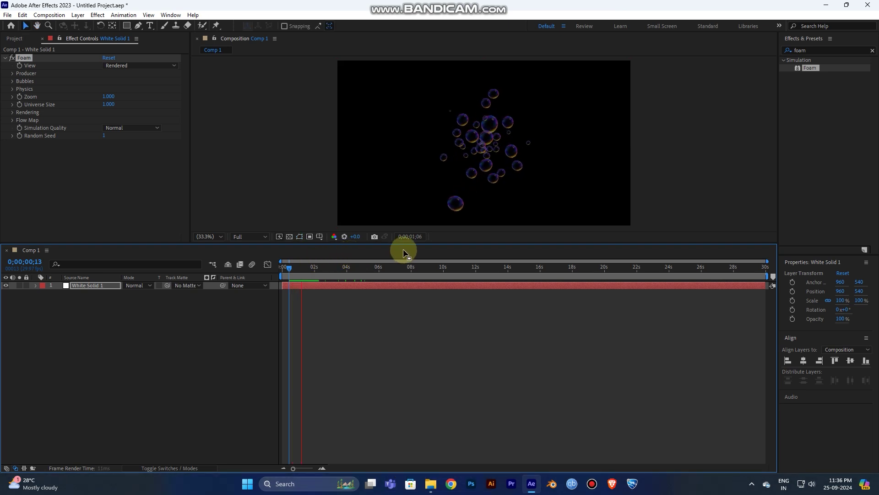
key(space)
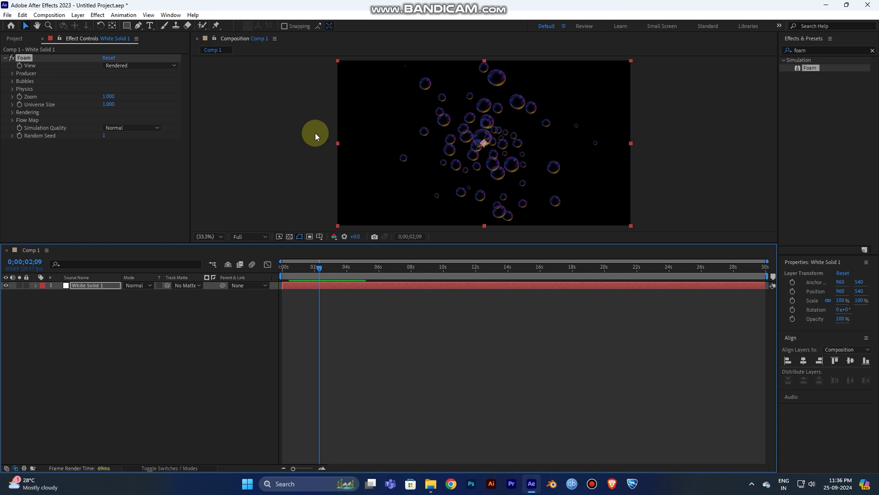
- Move the Foam effect's Producer Point to about 570, 723 in the lower-left area of the composition
click(12, 73)
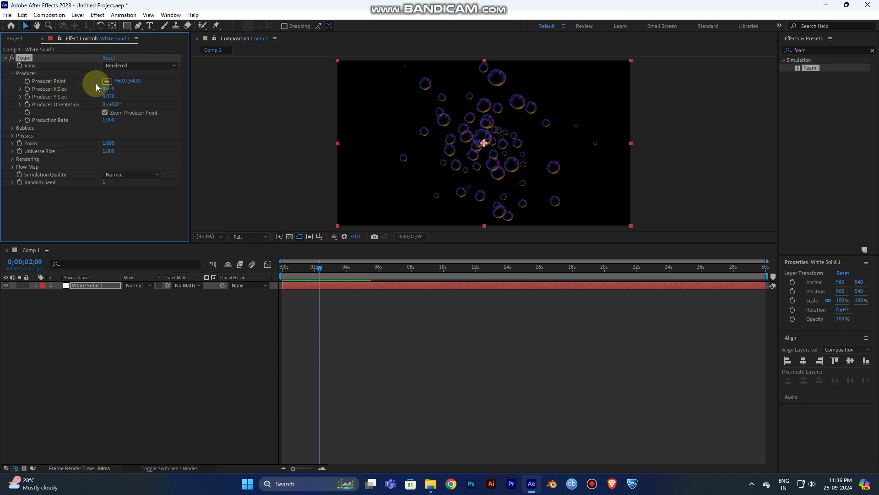
click(108, 81)
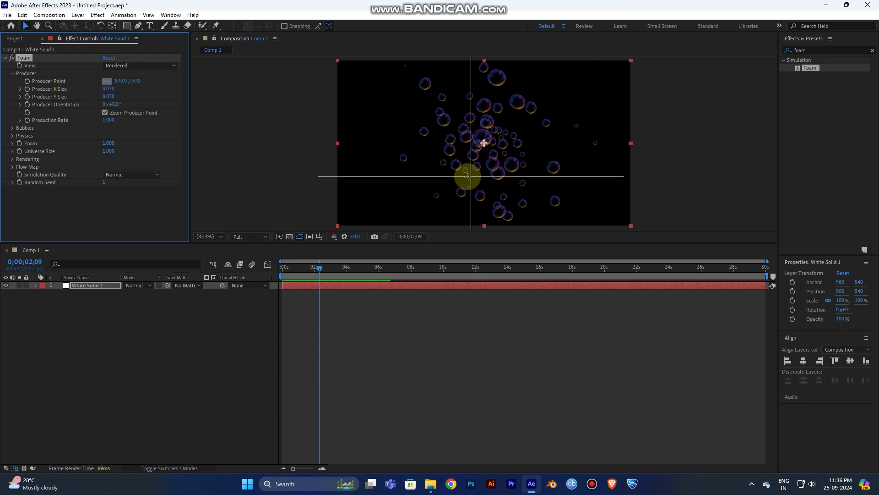
click(425, 171)
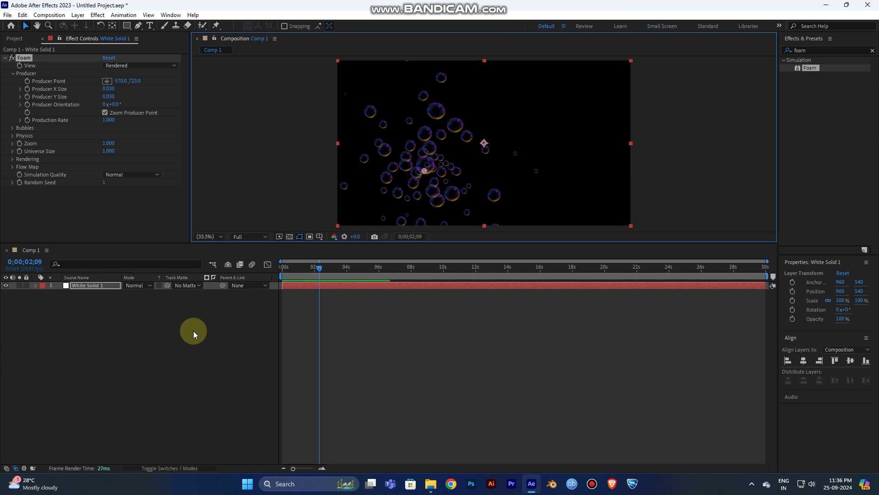
- Add a text layer reading "FOam" and move it roughly to the middle of the composition
click(149, 26)
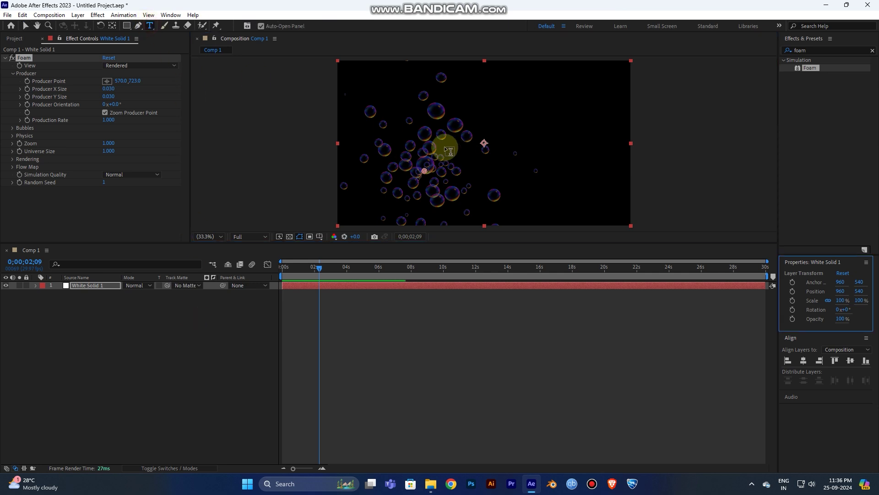
click(431, 140)
text(F)
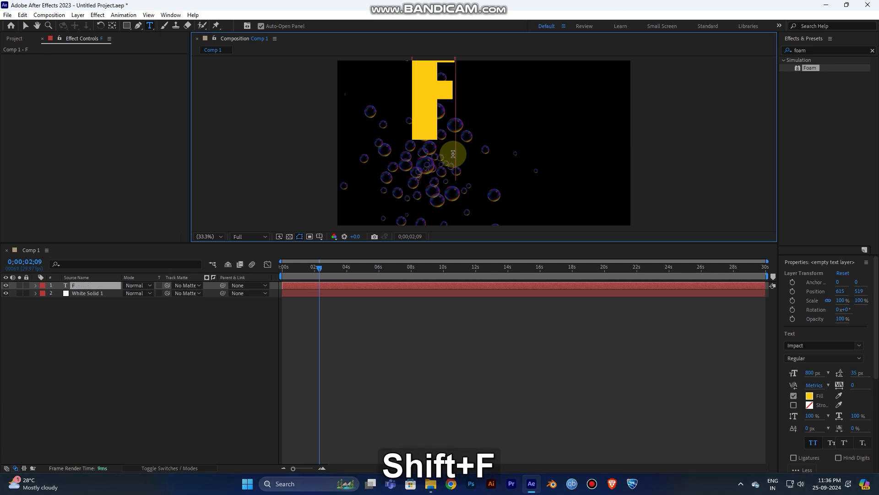
text(Oam)
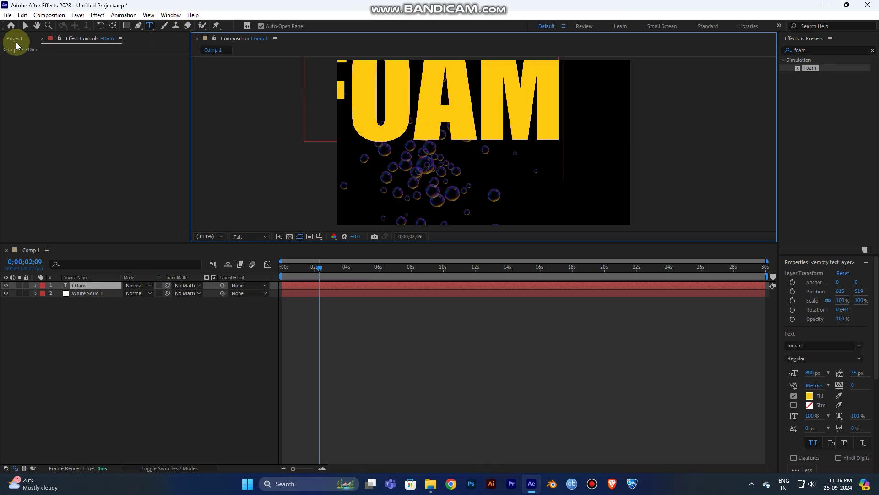
click(26, 26)
drag(462, 126, 512, 179)
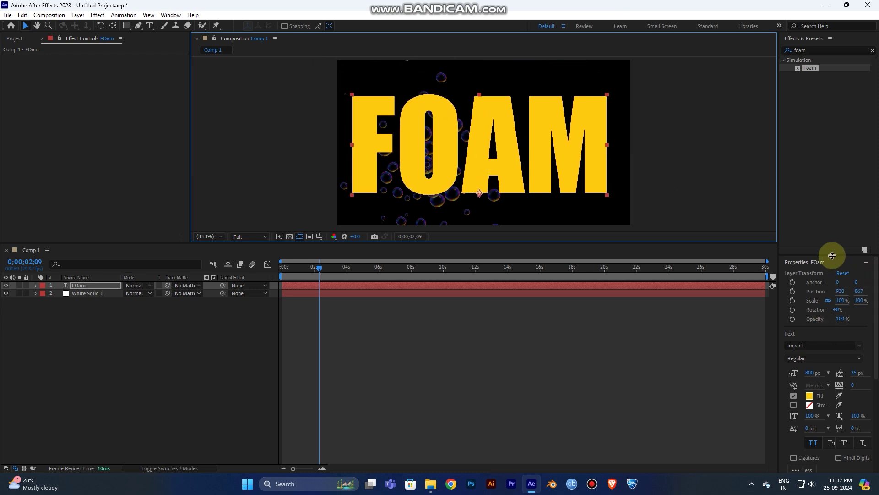
- Align the FOam text layer to the horizontal and vertical centre of the composition
drag(833, 253, 838, 189)
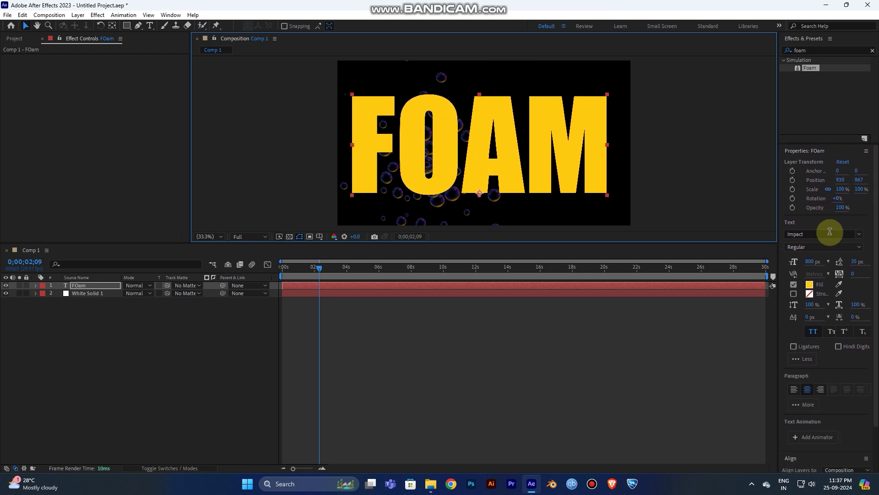
click(814, 391)
scroll(873, 255, down, 2)
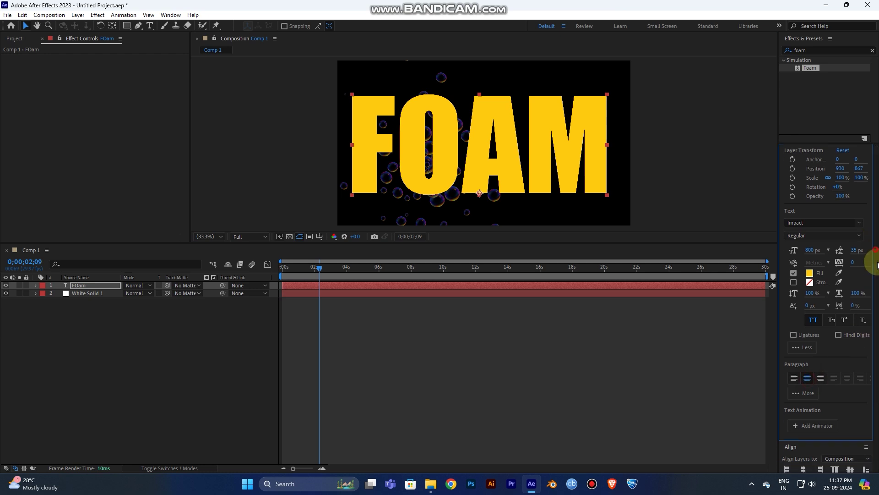
click(803, 428)
click(850, 429)
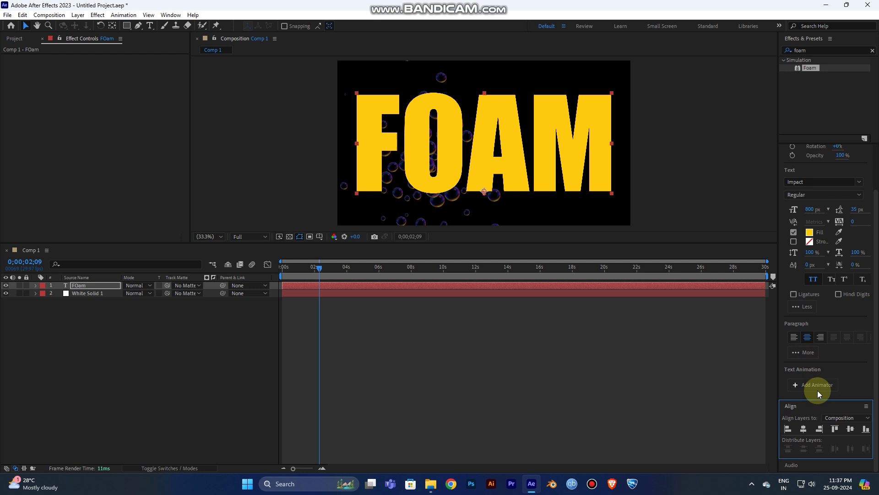
- Reduce the FOam text's font size to about 609 px and move its anchor point to the middle of the word
drag(810, 209, 766, 253)
click(112, 26)
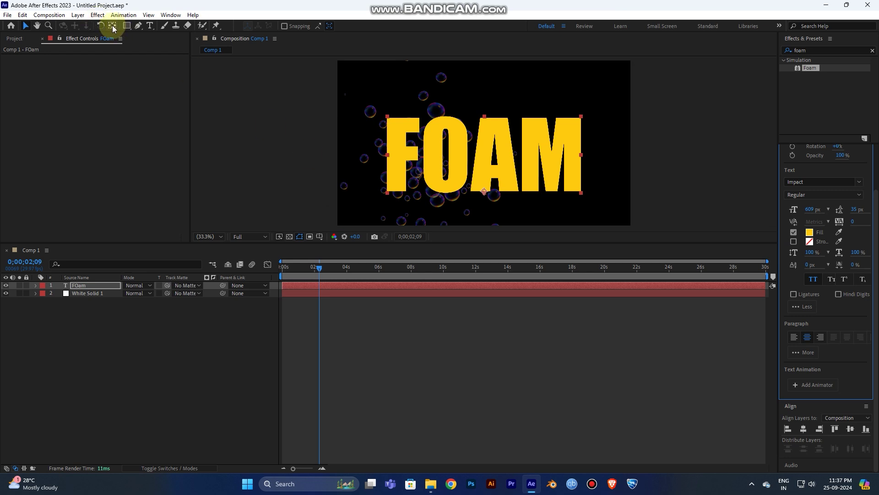
drag(484, 191, 488, 158)
- Set the FOam text's font size to 600 px and centre the layer vertically in the composition
drag(815, 209, 804, 216)
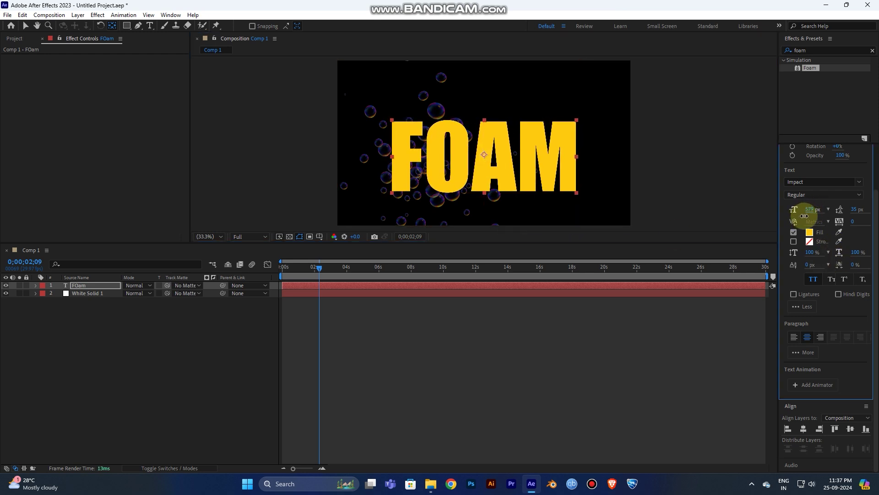
click(809, 209)
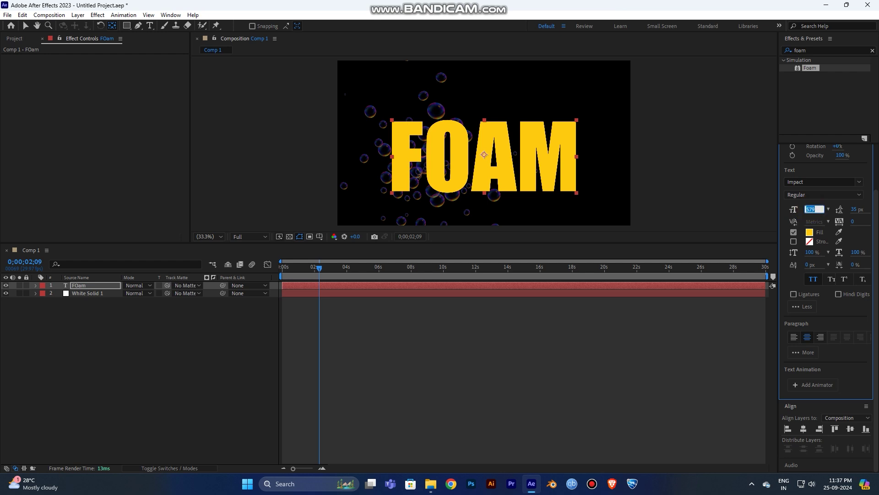
text(600)
key(Return)
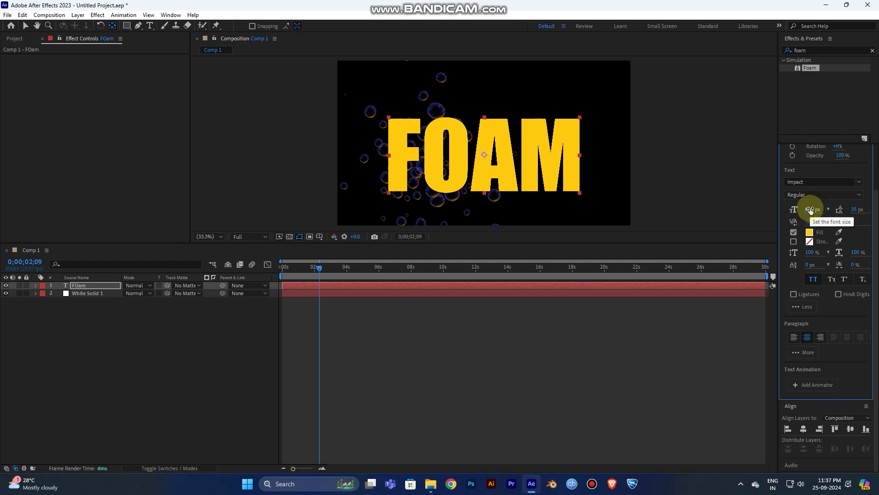
click(853, 431)
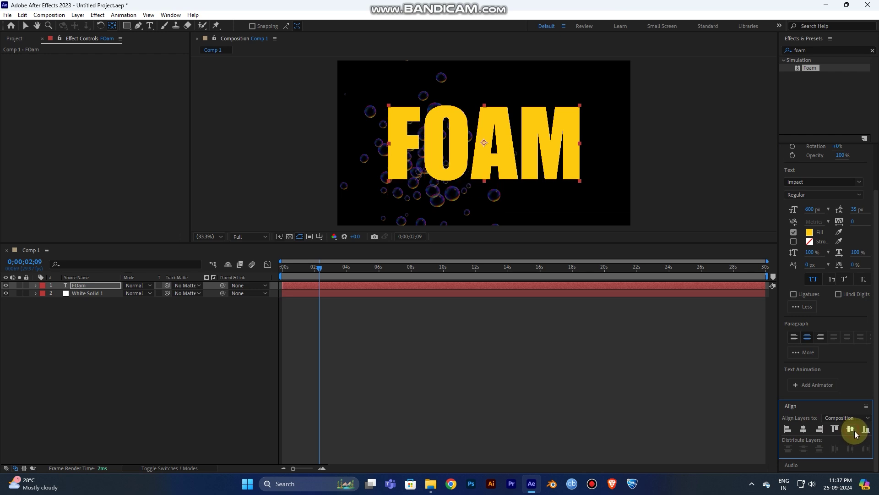
- Change the FOam text's fill colour to white
click(813, 241)
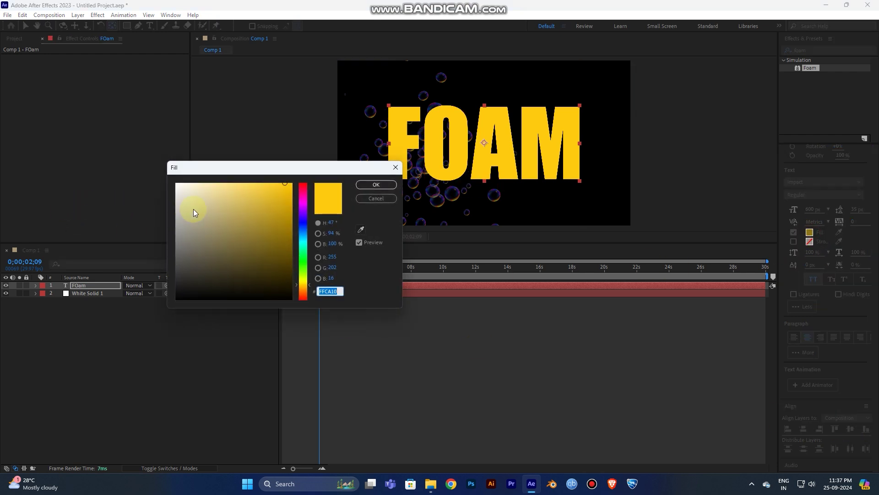
drag(191, 210, 128, 157)
click(376, 184)
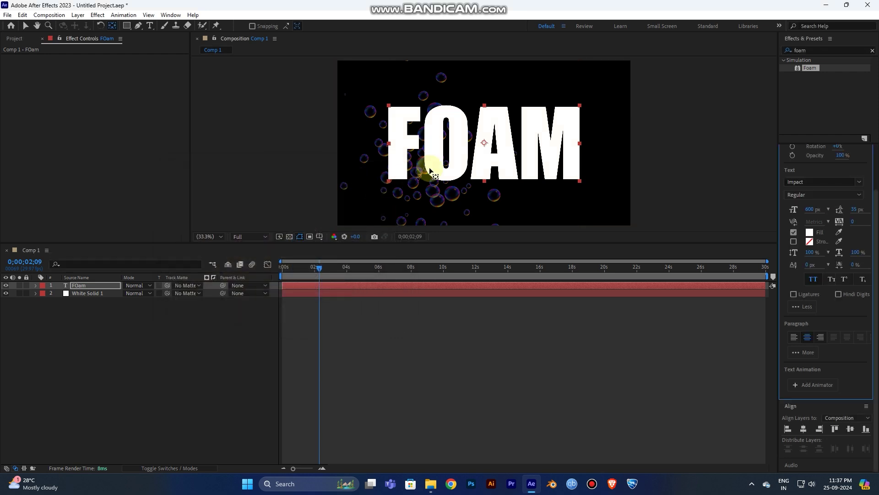
- Add an Inner Shadow layer style to the FOam text layer and inspect the letter edges up close
key(slash)
key(comma)
key(comma)
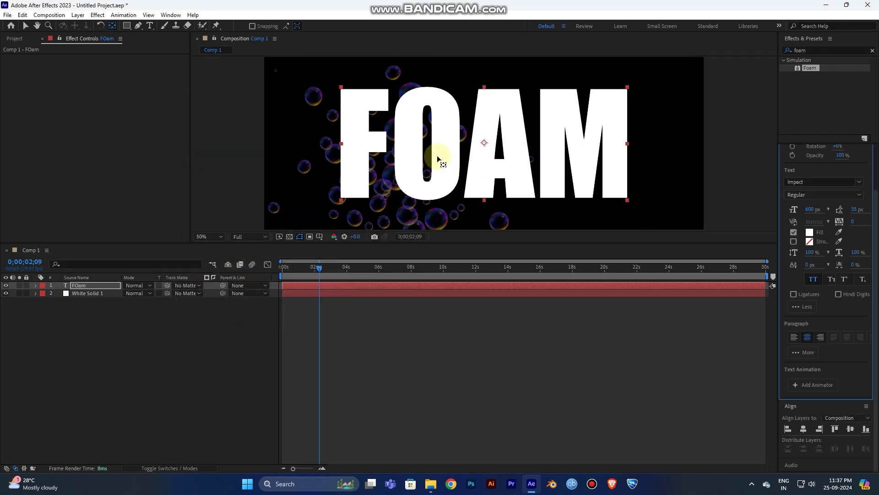
key(slash)
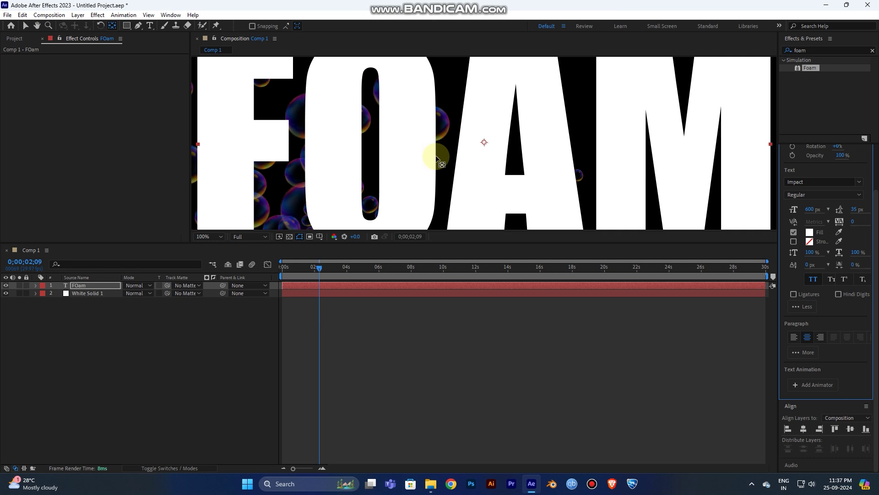
right_click(108, 286)
mouse_move(161, 133)
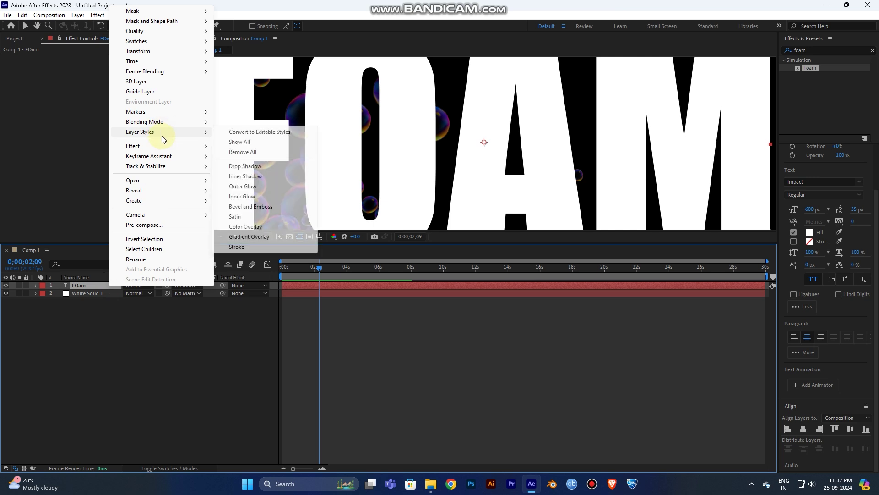
click(262, 177)
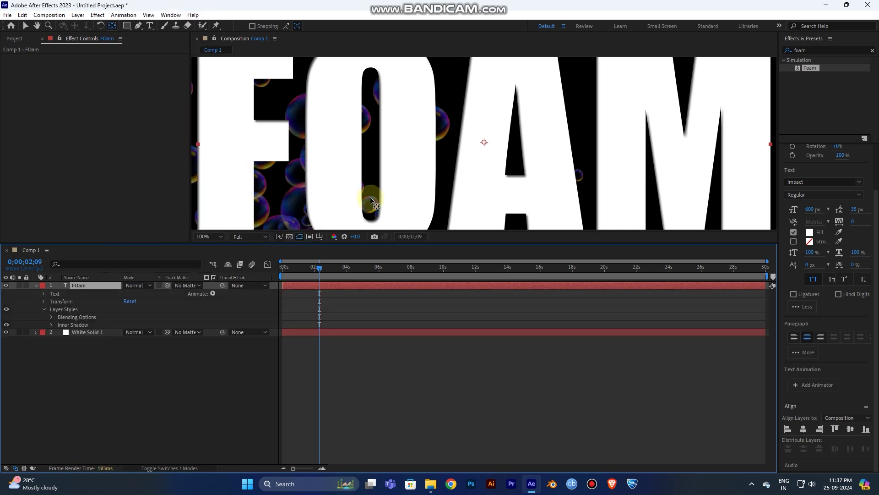
key(comma)
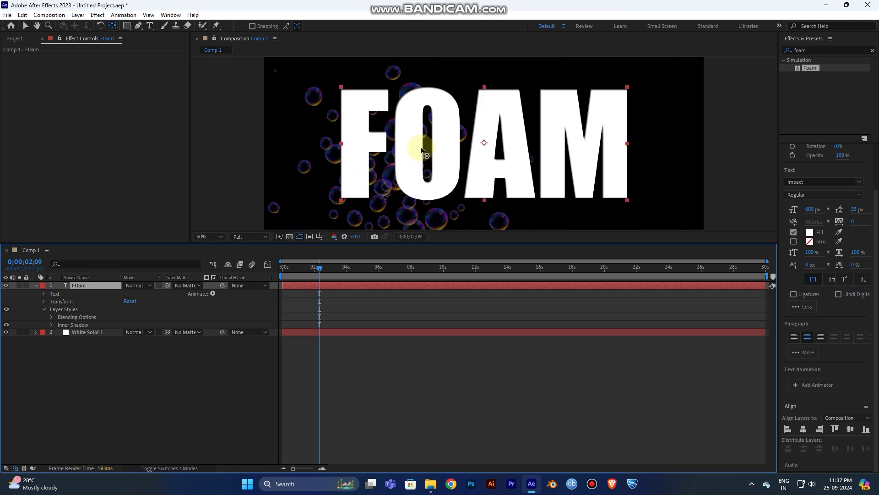
key(period)
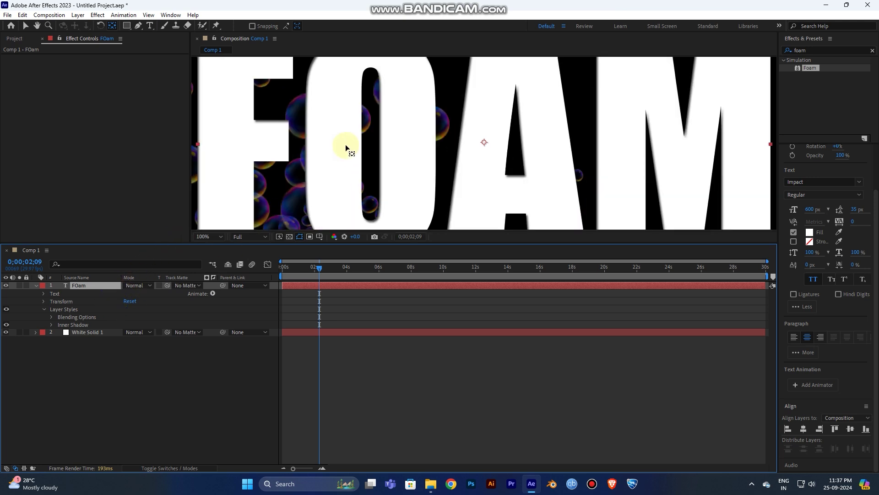
- Set the opacity of the FOam text's Inner Shadow to 50%
click(52, 325)
mouse_move(128, 350)
mouse_down()
mouse_move(115, 349)
mouse_move(125, 349)
mouse_up()
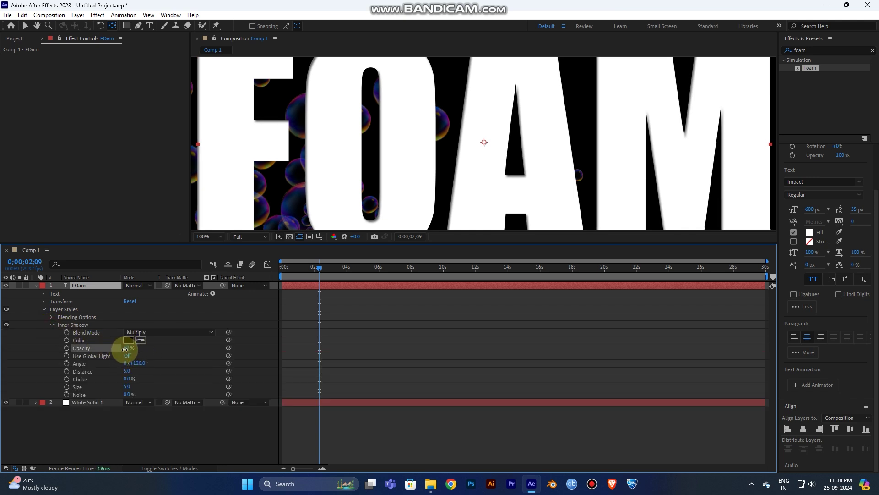
click(126, 349)
text(5)
key(Return)
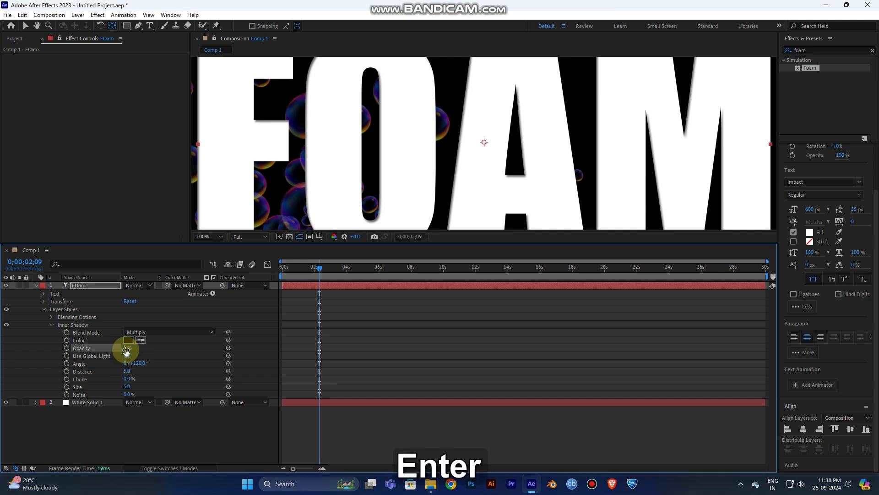
click(127, 349)
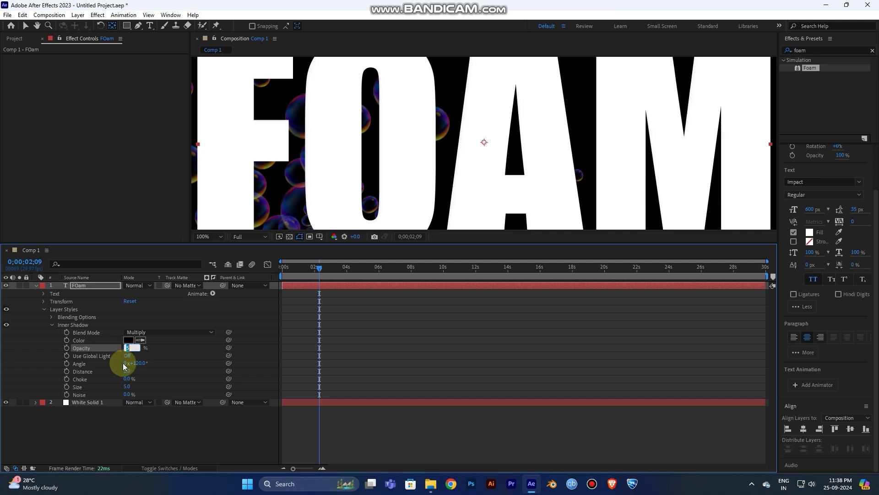
text(50)
key(Return)
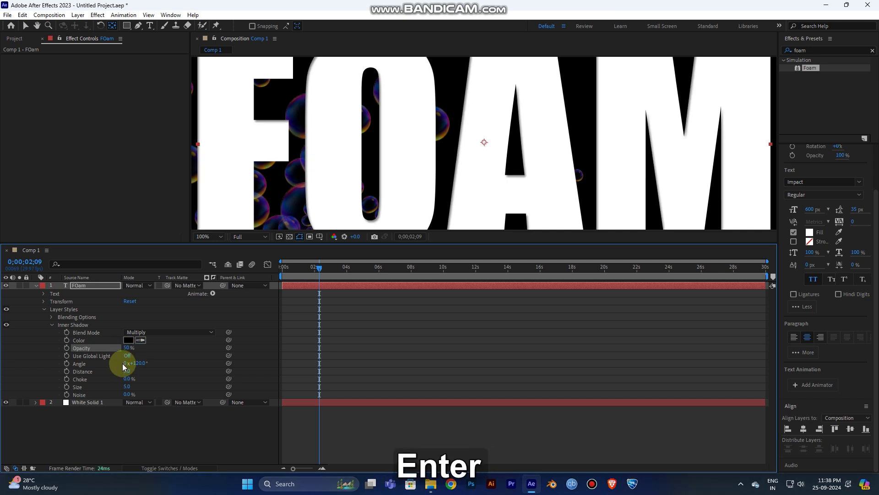
- Set the Inner Shadow size to 12 and collapse the FOam layer's properties
click(126, 371)
drag(127, 372, 132, 386)
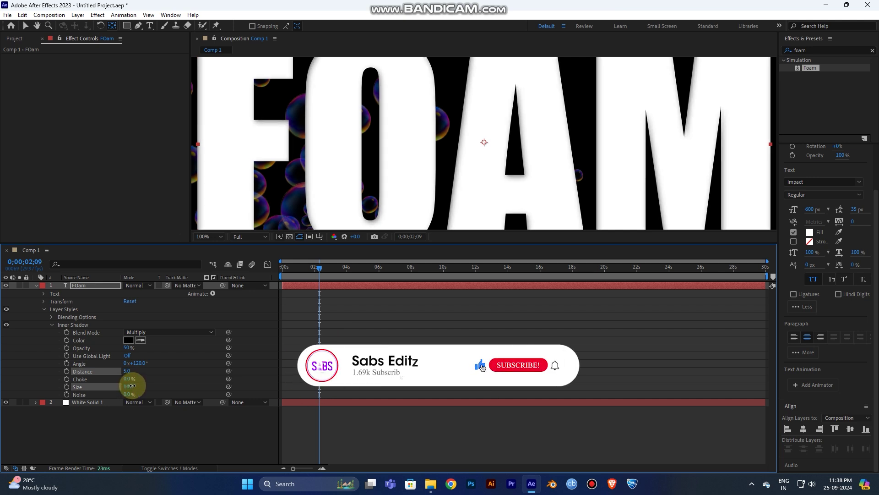
click(129, 386)
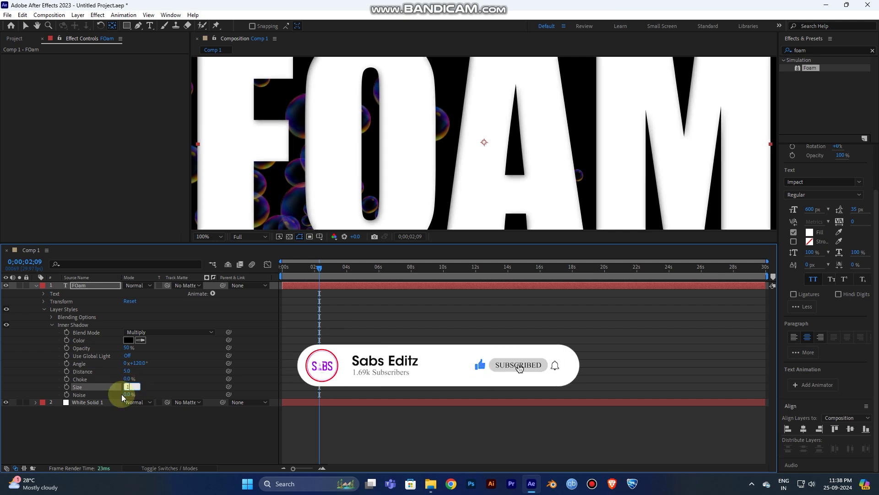
text(12)
key(Return)
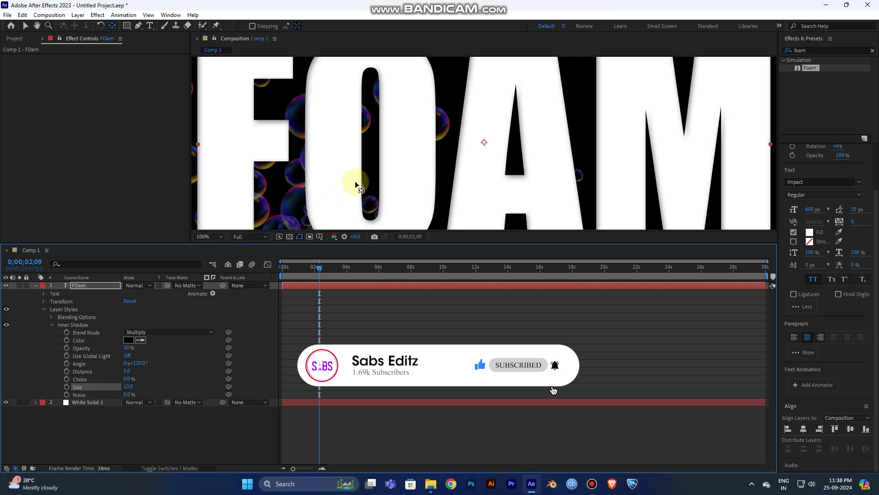
scroll(333, 151, down, 2)
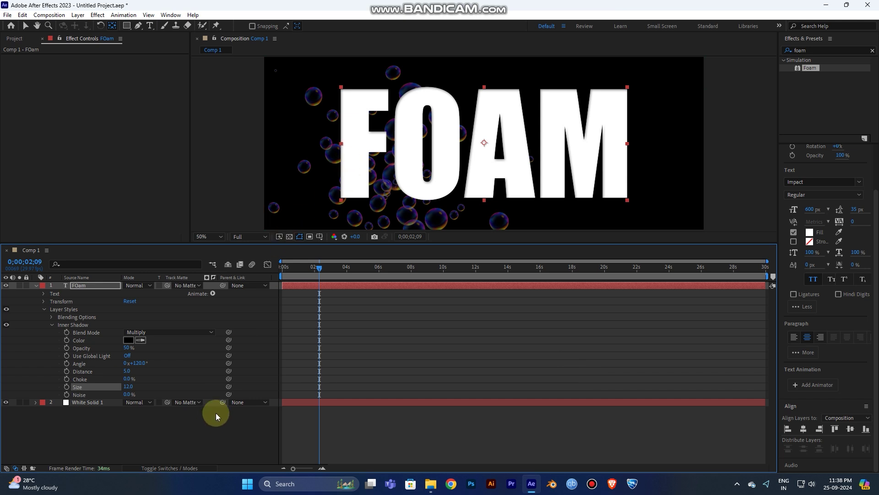
click(309, 419)
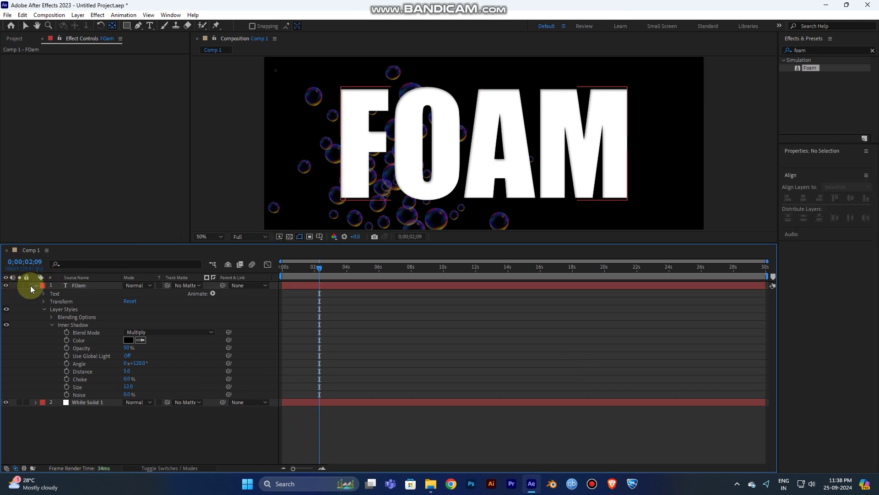
click(35, 286)
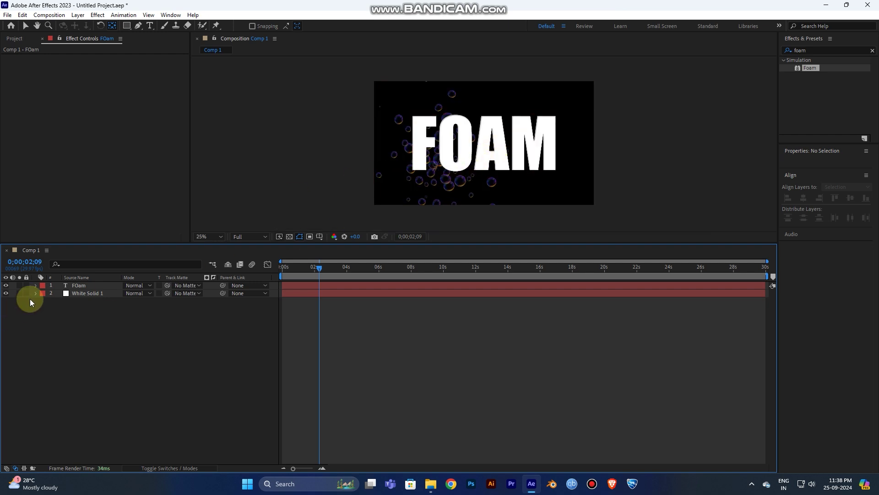
- Solo White Solid 1 briefly to examine its bubbles without the text
key(period)
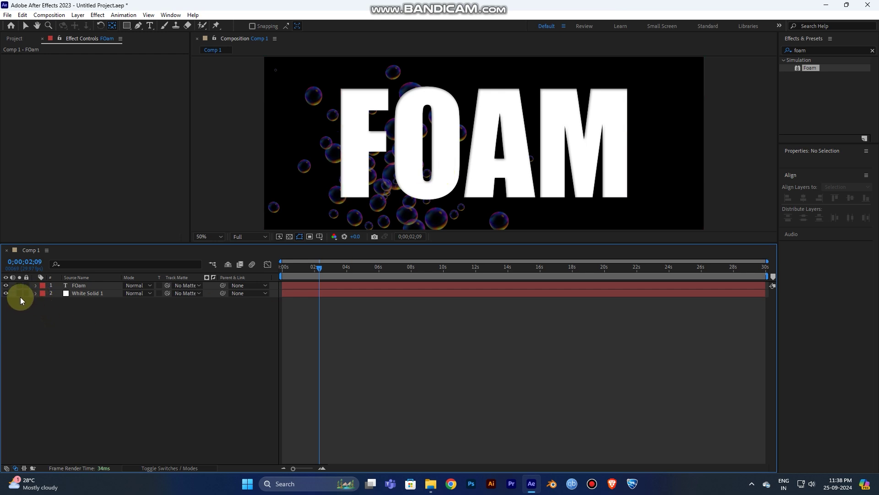
click(19, 293)
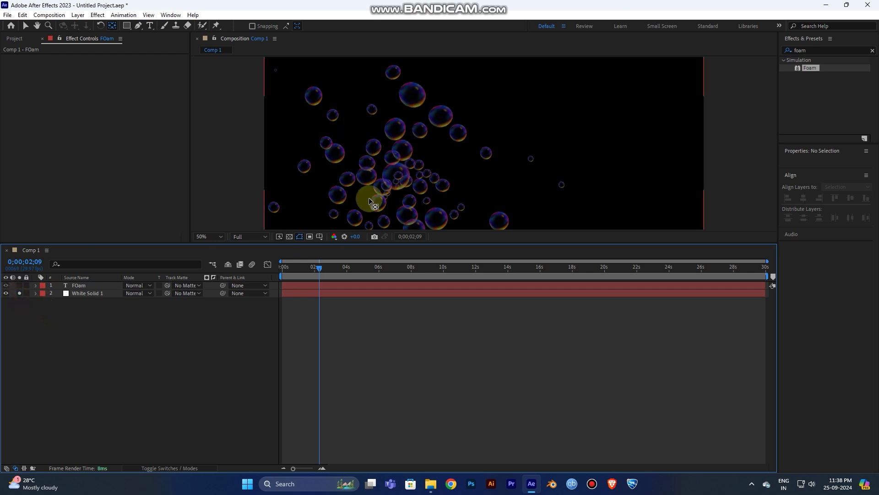
click(19, 293)
key(comma)
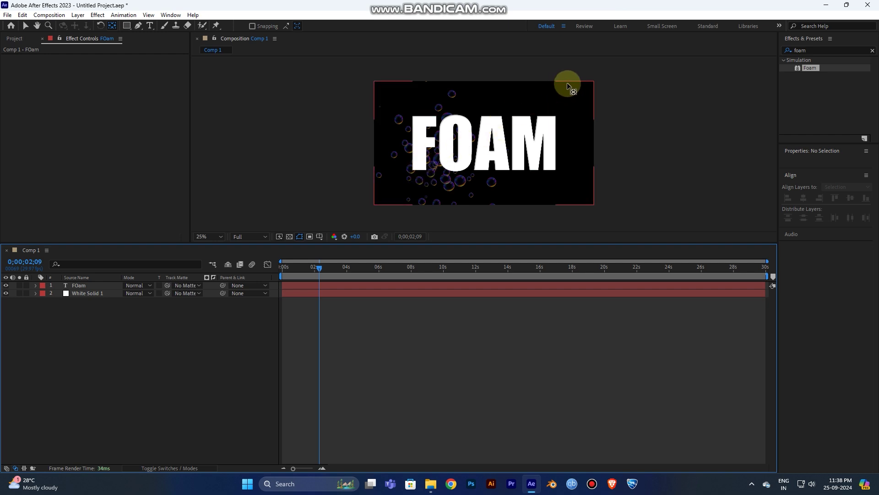
- Rename the White Solid 1 layer as Bubble and return to the Comp 1 composition view
click(103, 294)
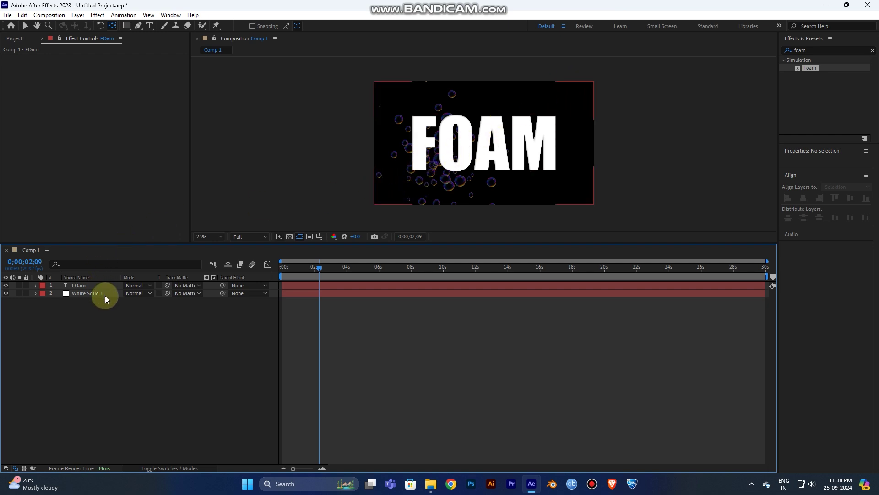
double_click(103, 293)
right_click(114, 293)
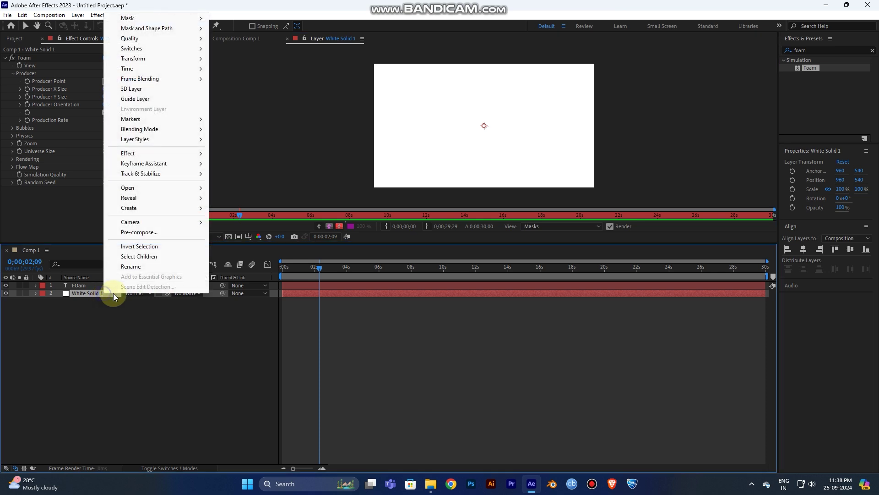
click(137, 268)
key(shift)
text(Bubble)
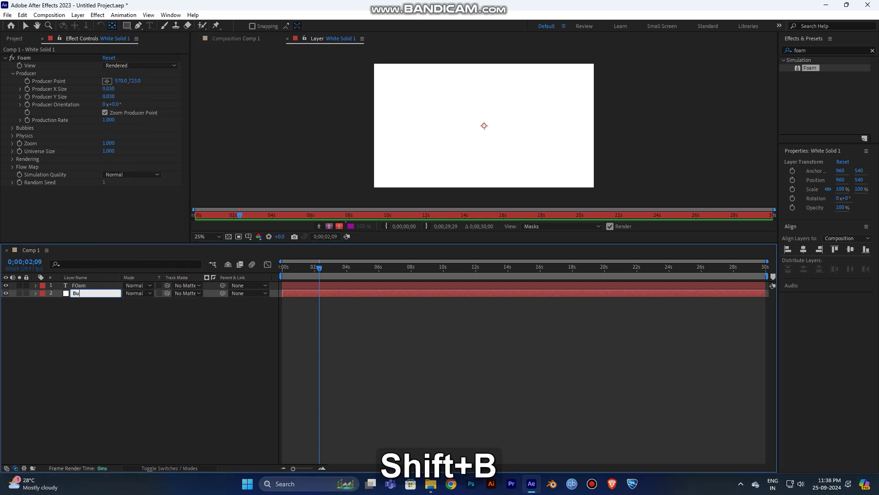
click(99, 343)
click(287, 39)
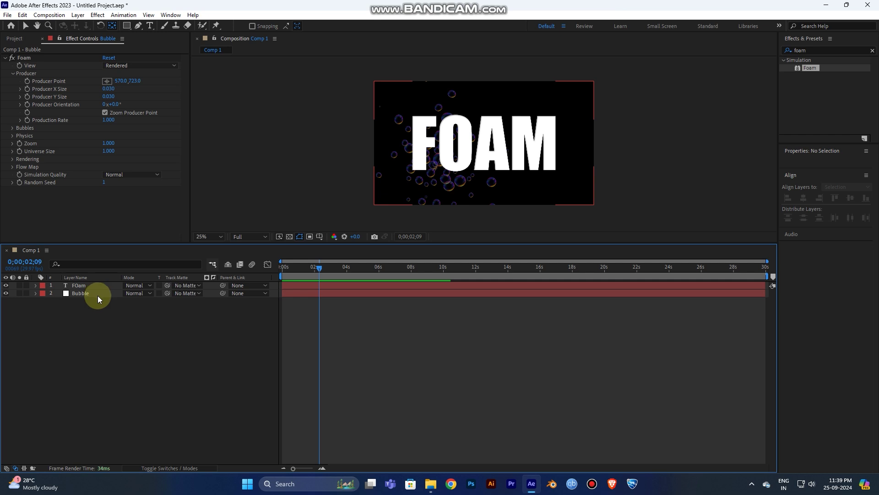
- Place the Bubble layer's Foam producer point near the lower part of the letter F, at about 548, 764
click(89, 293)
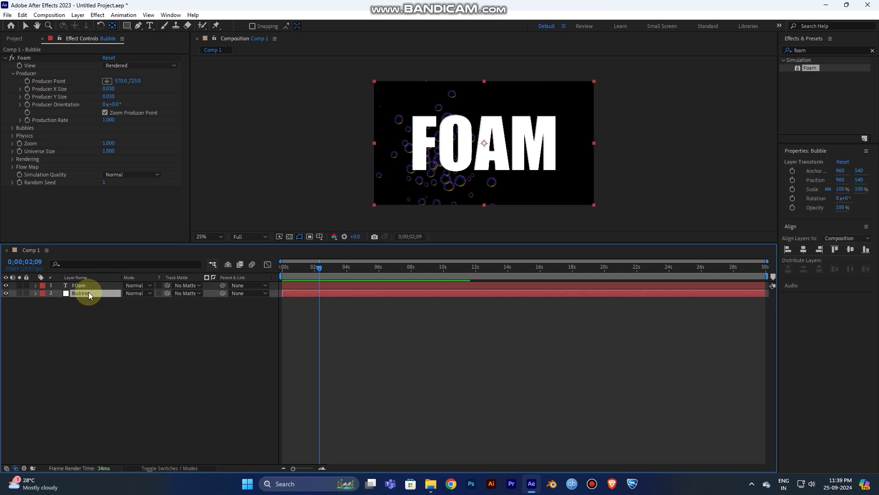
click(107, 83)
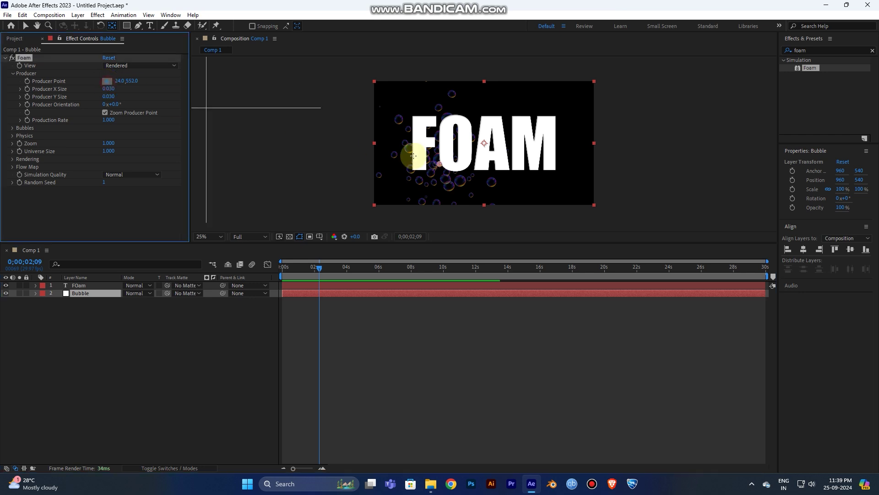
click(434, 168)
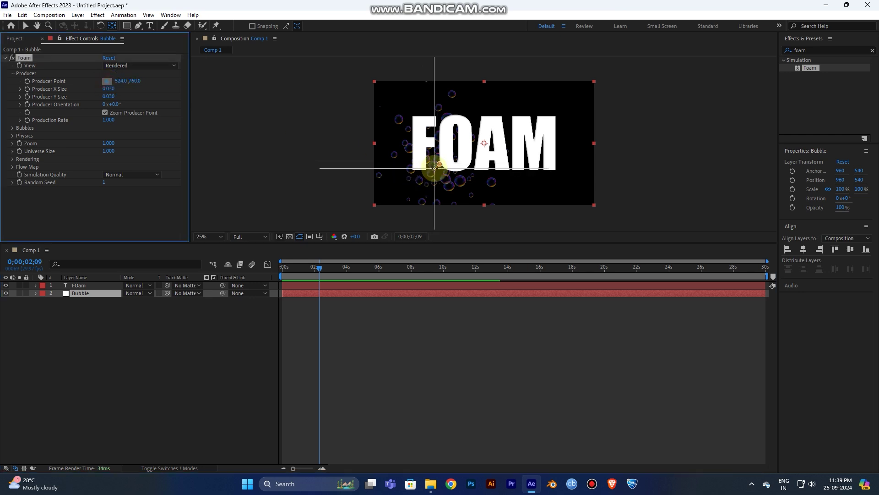
click(437, 169)
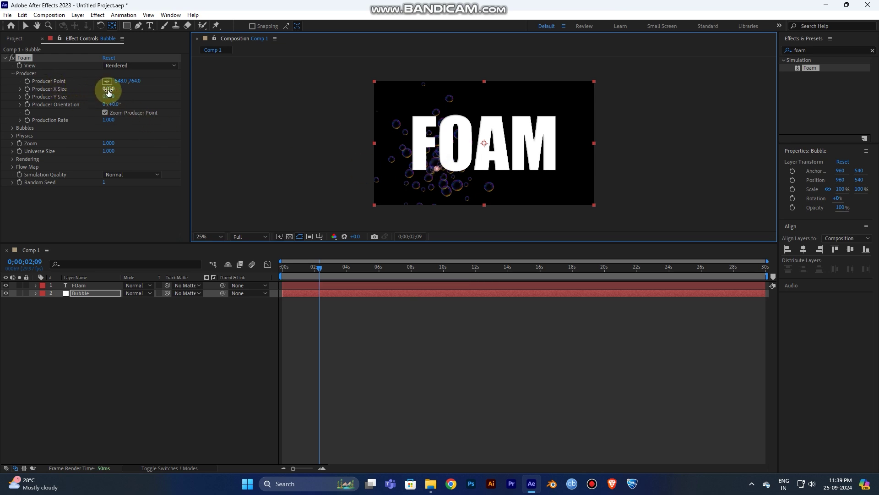
- Set the Foam effect's Producer X Size to 0 and its Producer Y Size to 0.45
drag(108, 90, 89, 92)
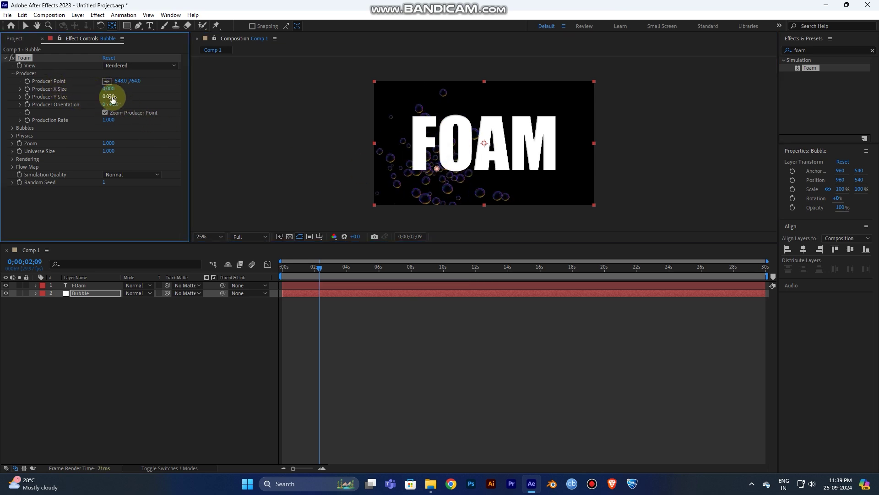
drag(112, 99, 151, 110)
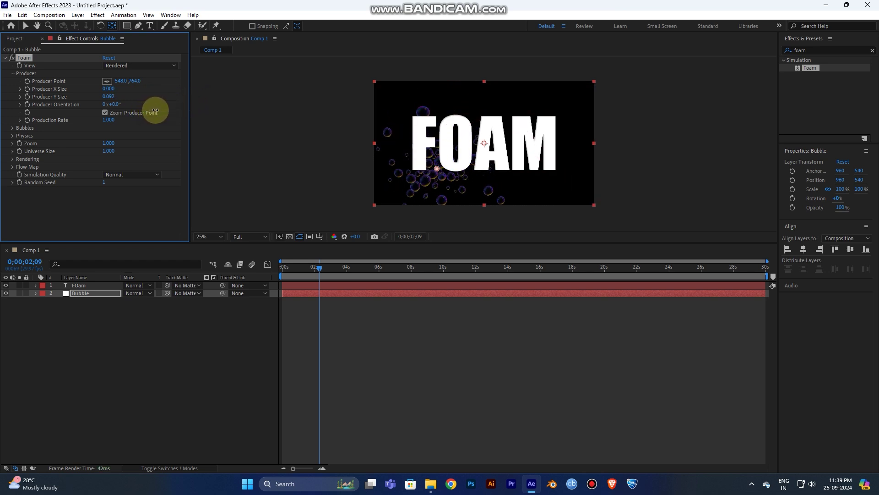
click(112, 95)
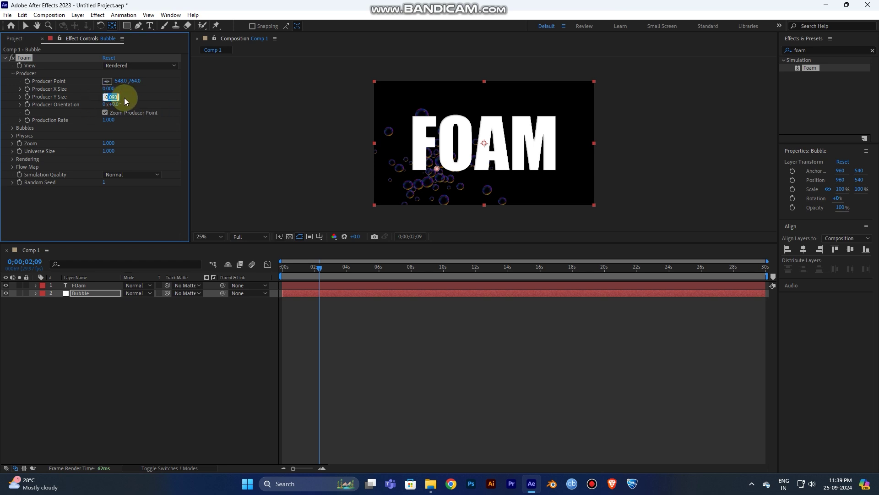
text(0.45)
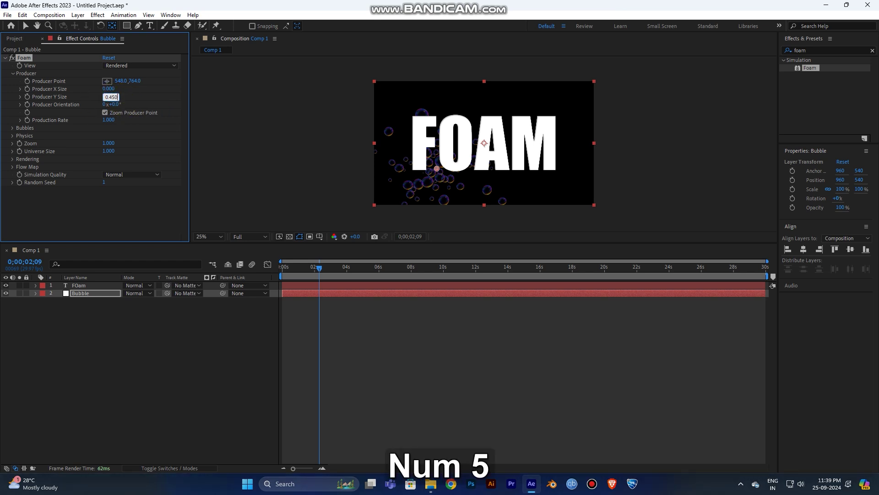
key(Return)
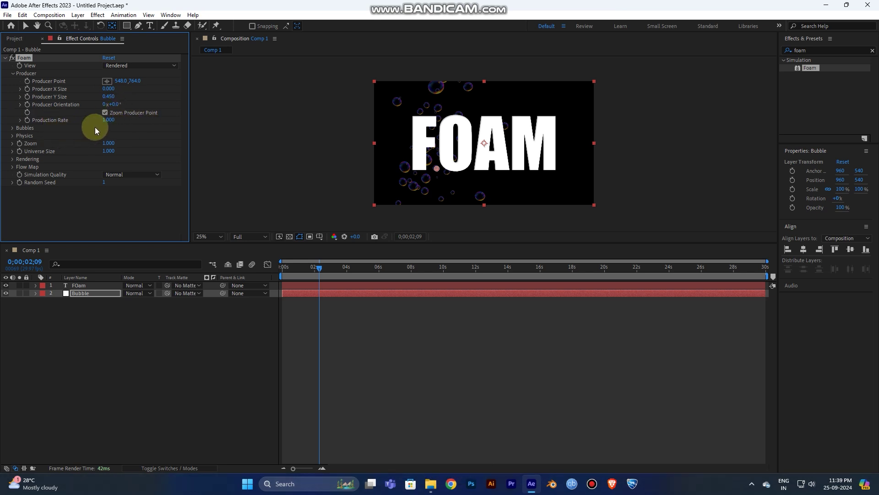
- Set the Foam effect's Production Rate to 0.3
click(112, 121)
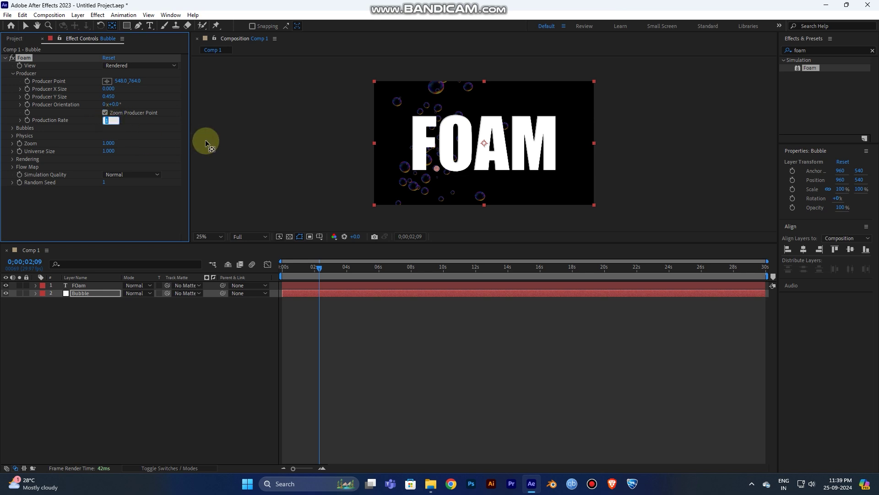
text(.)
text(3)
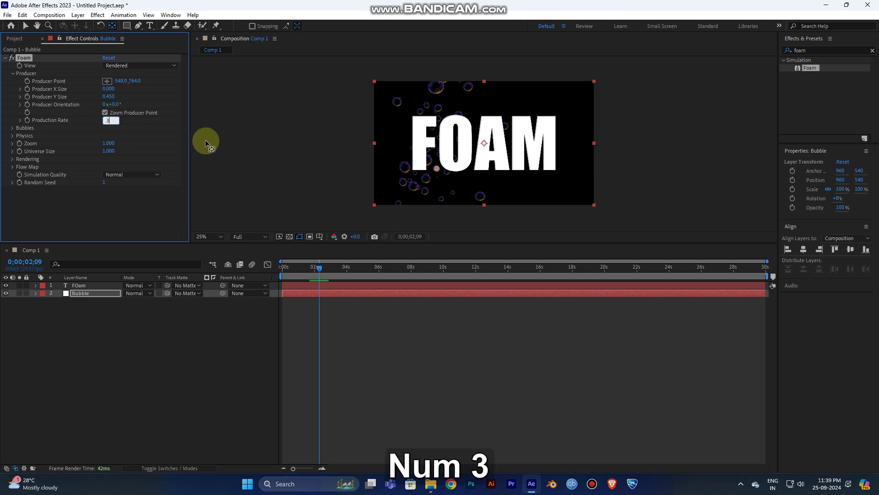
click(131, 201)
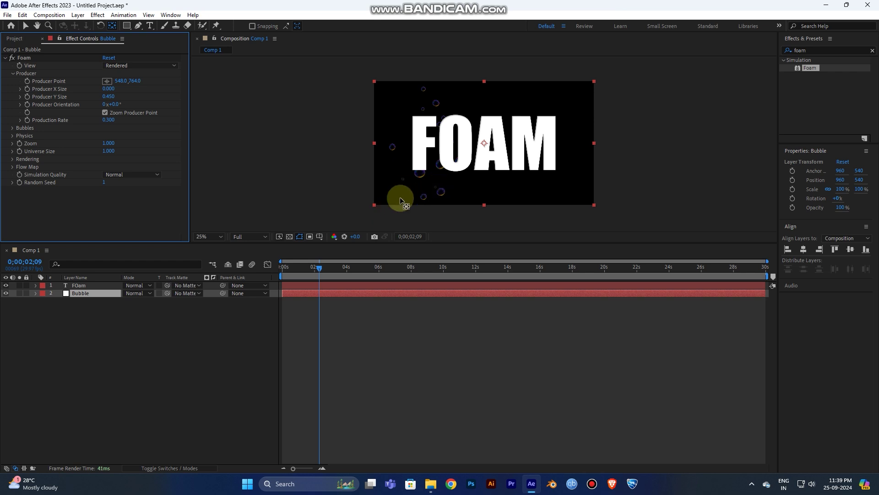
- Preview the animation from the start, hide the FOam text layer and play the bubbles on their own
drag(321, 267, 283, 276)
key(space)
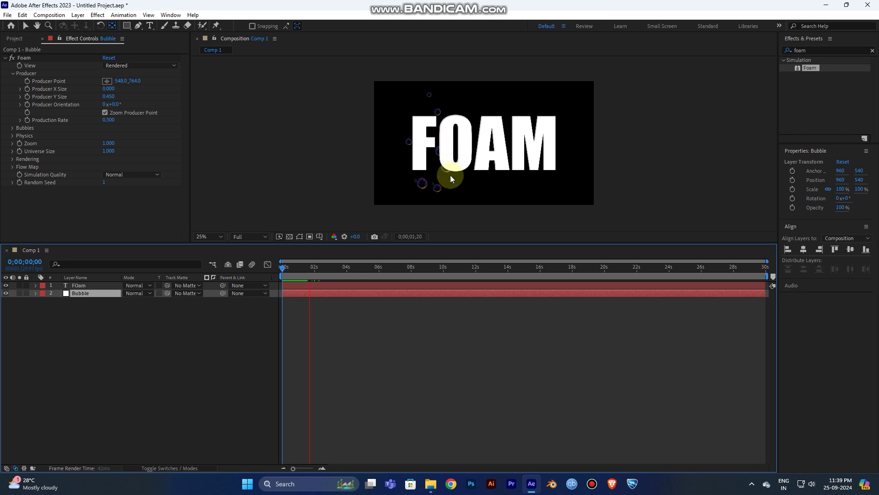
key(space)
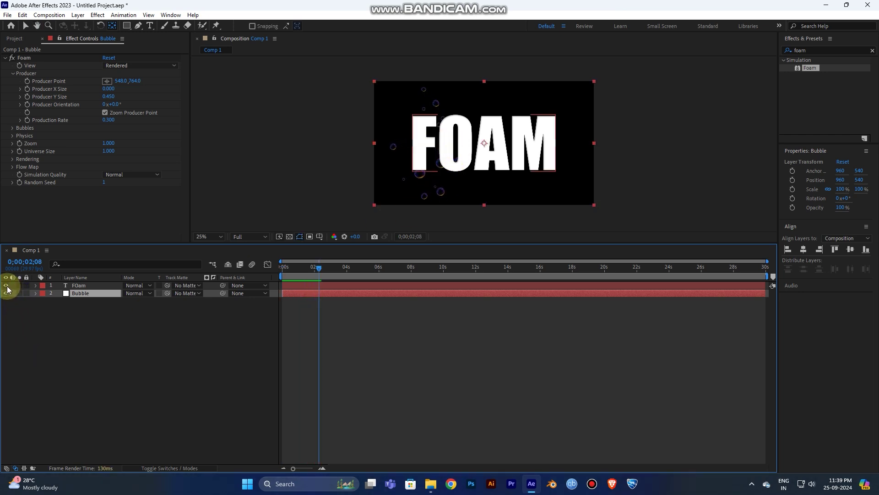
click(5, 285)
key(space)
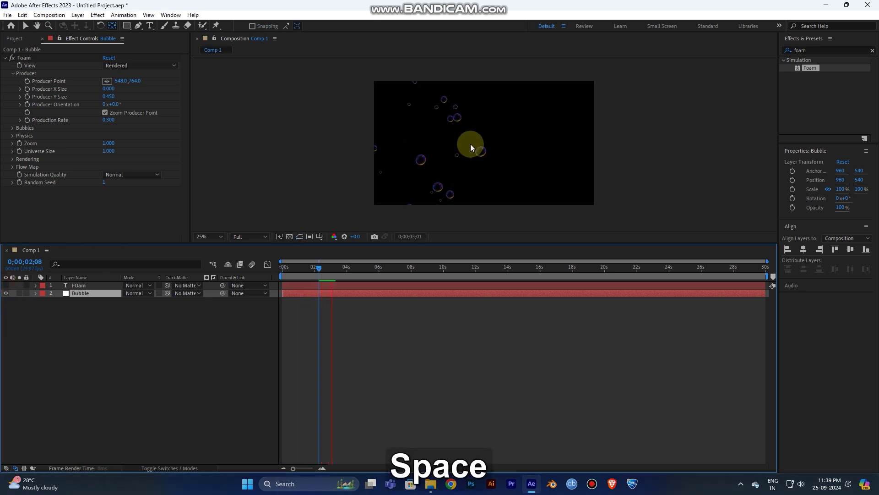
- Set the Foam bubbles' Size to 0.6 and Size Variance to 0.55
click(12, 127)
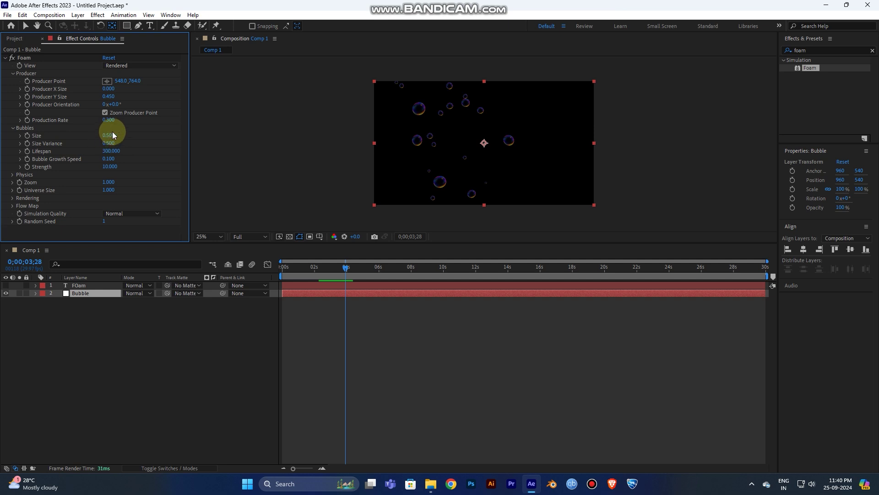
drag(112, 134, 119, 137)
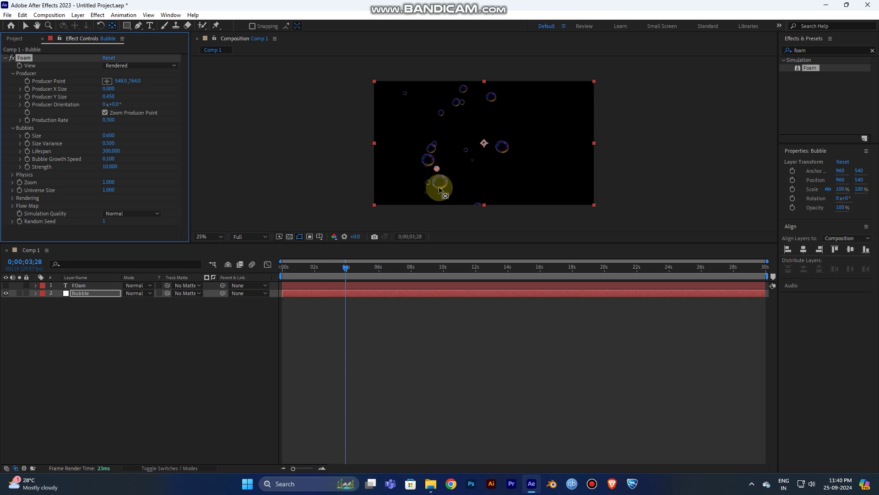
drag(106, 144, 115, 147)
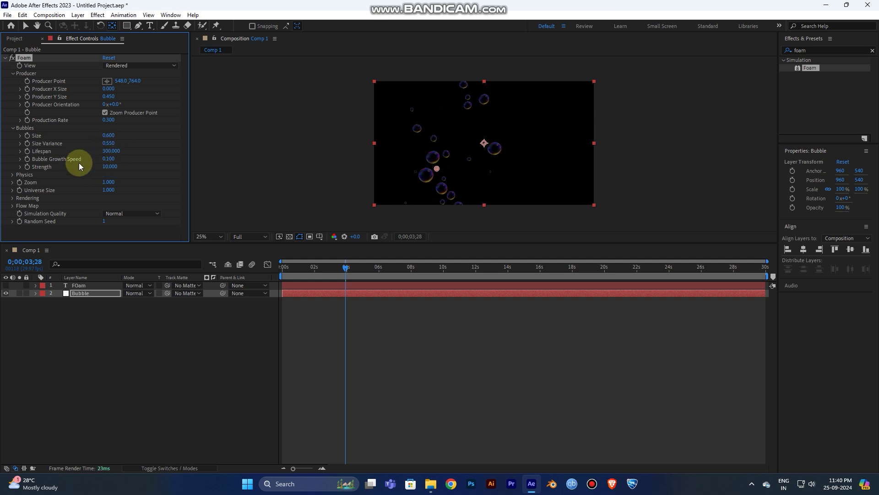
- Set the Foam bubbles' Lifespan to 60 and expand the effect's Physics settings, collapsing the Bubbles and Producer groups
click(112, 151)
text(60)
key(Return)
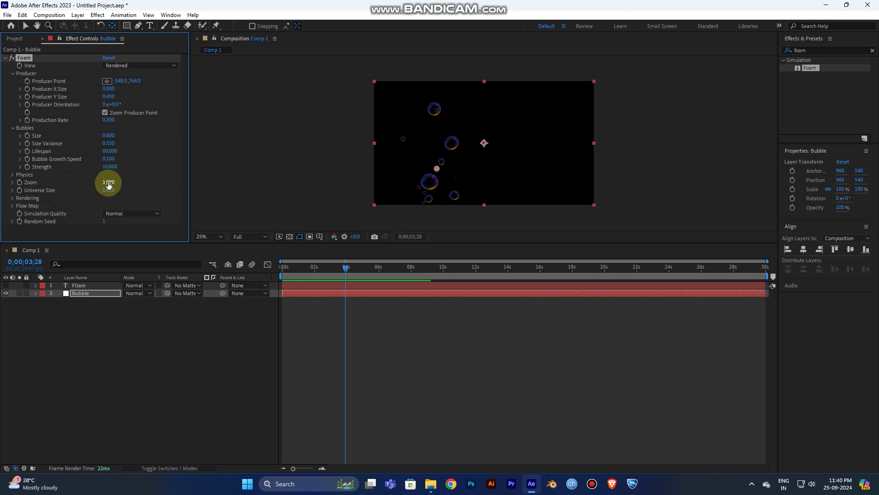
click(13, 128)
click(12, 73)
click(12, 89)
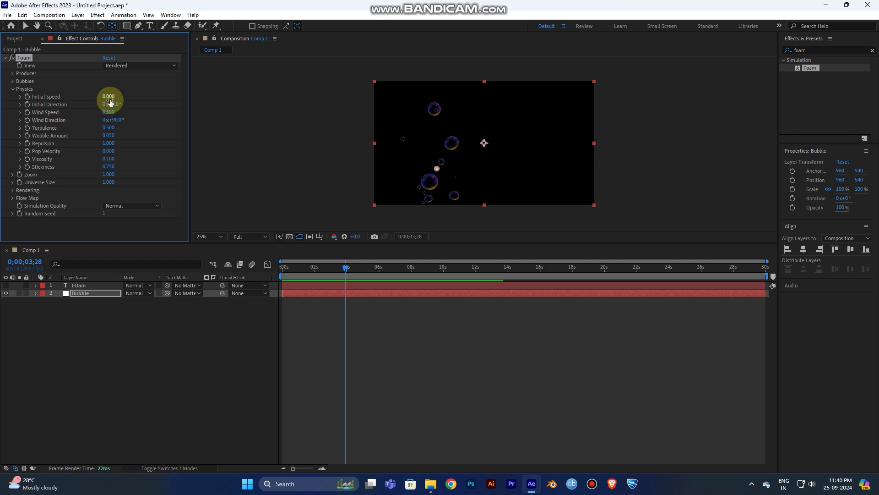
- Try an Initial Speed of 4.4 for the bubbles and play the animation from the start
drag(110, 102, 130, 95)
drag(340, 268, 284, 276)
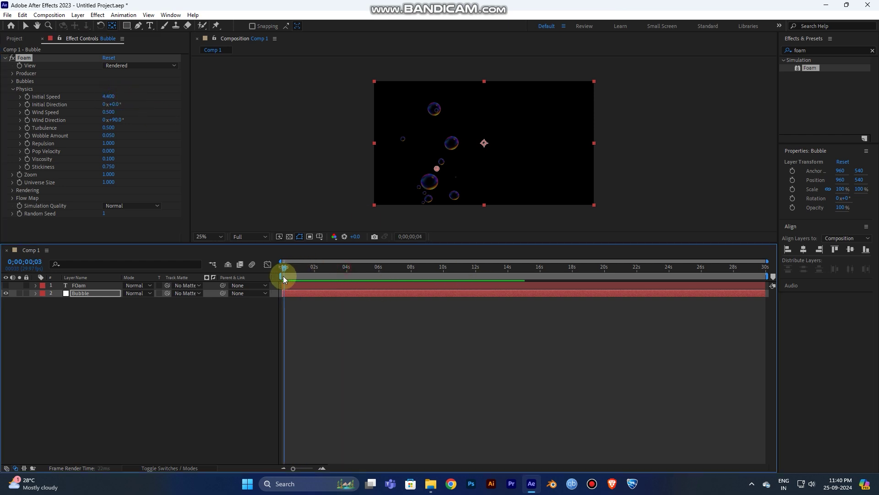
key(space)
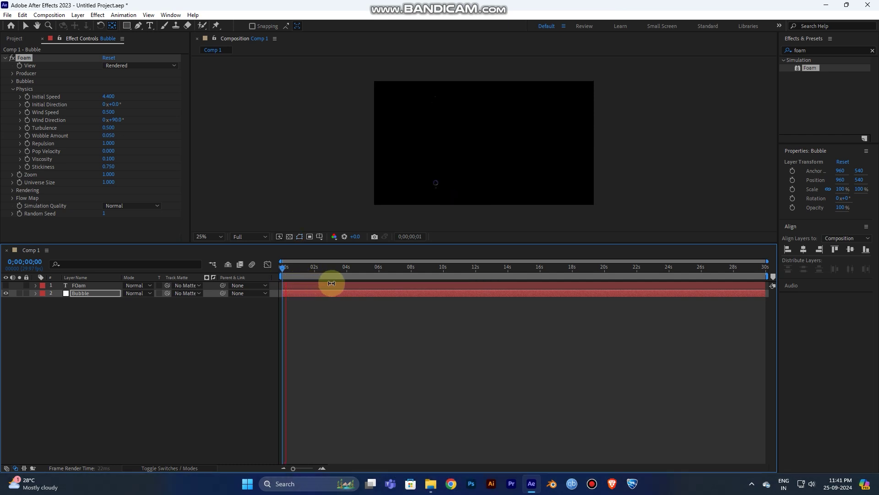
key(space)
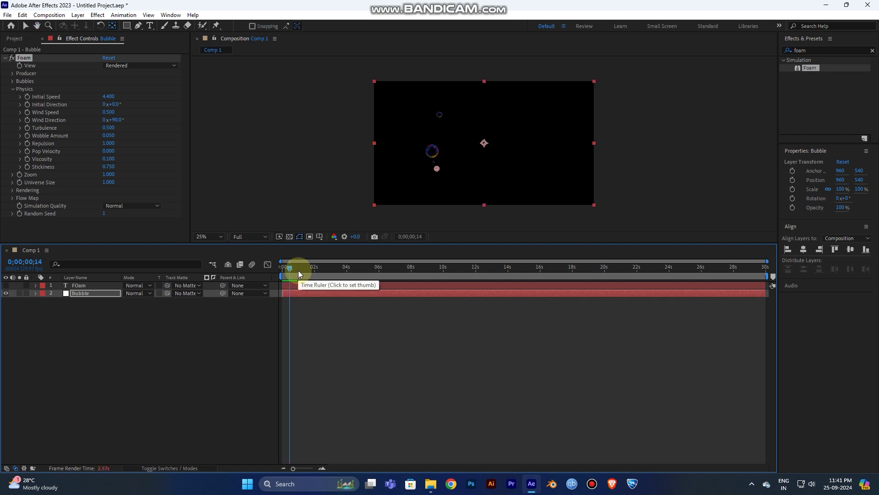
drag(289, 269, 282, 268)
key(space)
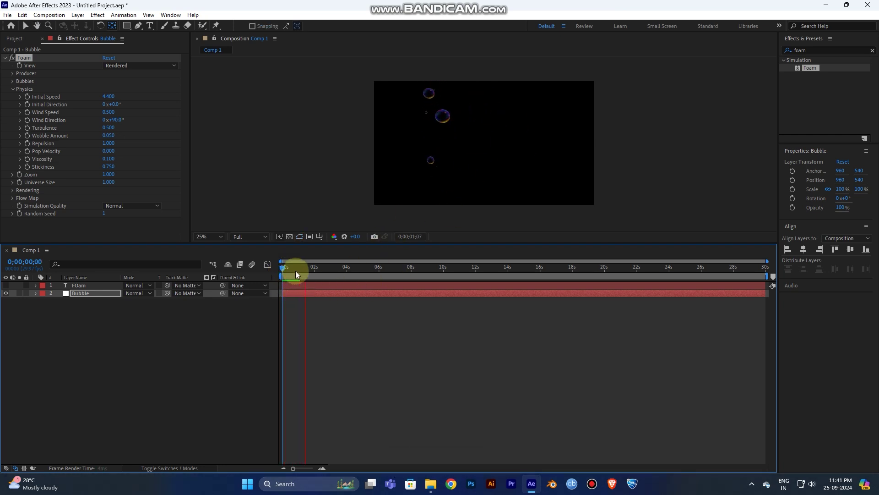
key(space)
- Set the Foam effect's Initial Speed to 2 and its Initial Direction to 55°
click(110, 97)
text(2)
key(Return)
click(113, 105)
text(55)
key(Return)
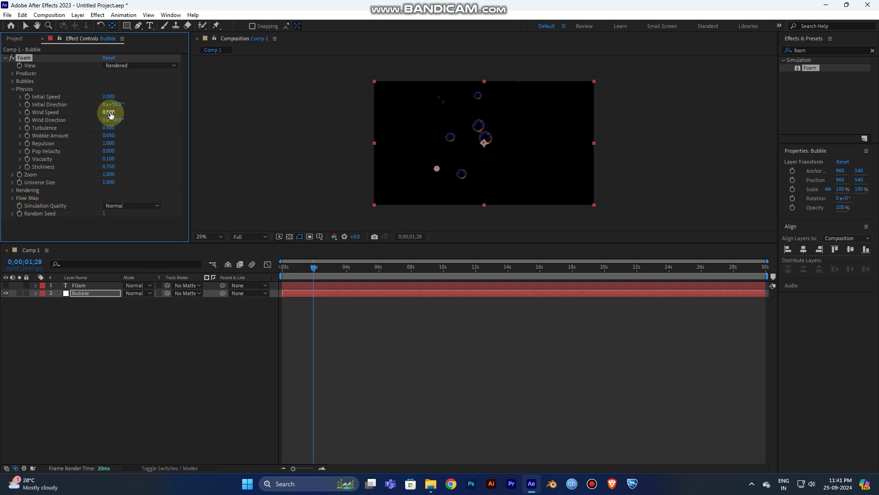
- Set the Foam effect's Wind Direction to 100° and preview the animation from the start
click(113, 120)
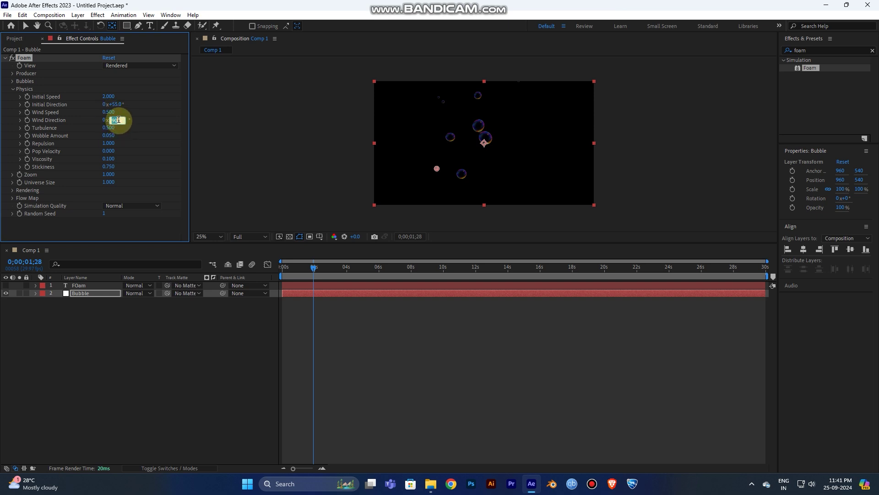
text(100)
key(Return)
drag(314, 268, 282, 280)
key(space)
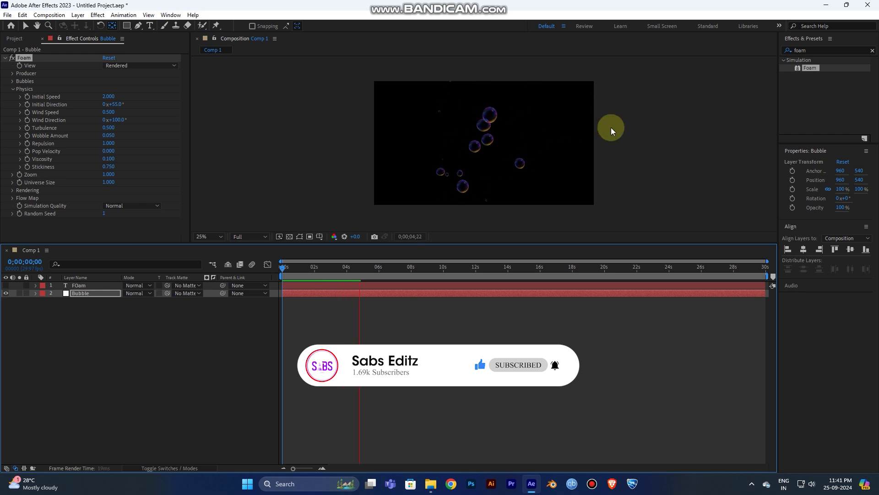
key(space)
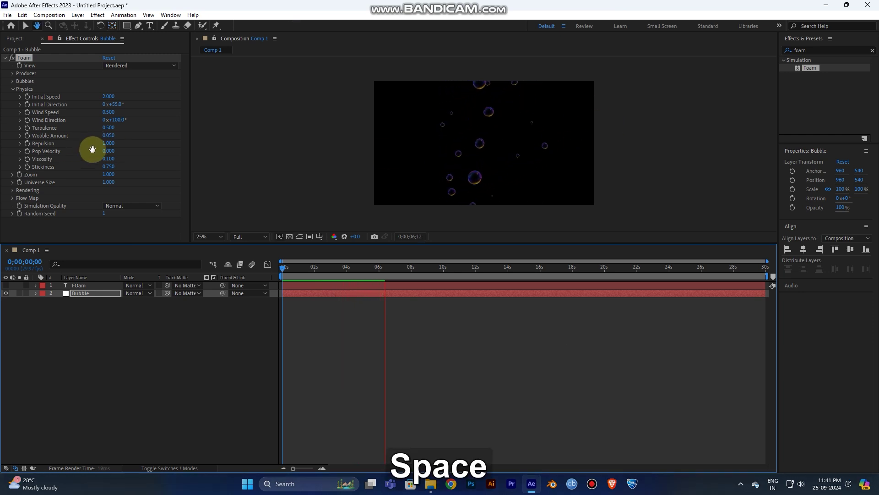
- Try a smaller Zoom for the Foam effect and restore it to 1
mouse_move(108, 174)
mouse_down()
mouse_move(95, 177)
mouse_move(119, 173)
mouse_move(92, 188)
mouse_move(143, 169)
mouse_move(102, 190)
mouse_move(115, 189)
mouse_move(109, 174)
mouse_up()
click(109, 175)
text(1)
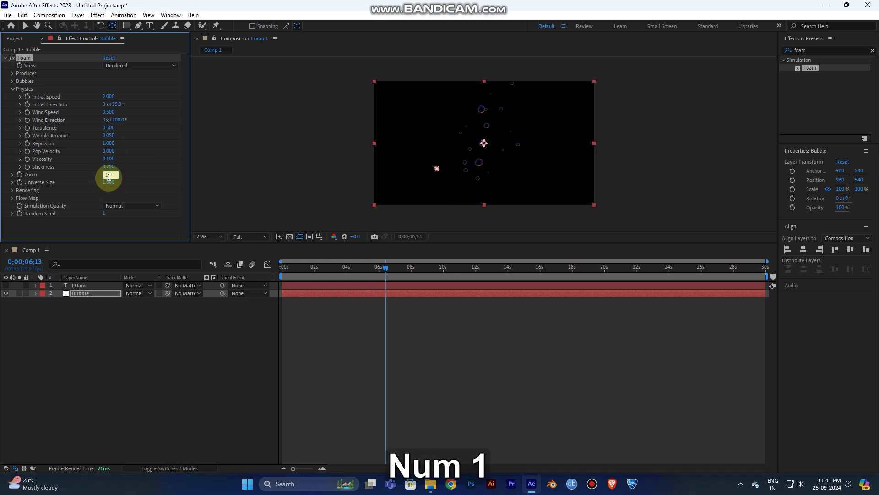
key(Return)
- Reduce the Foam effect's Universe Size to 0.77 and preview the bubbles from the start
drag(110, 182, 104, 188)
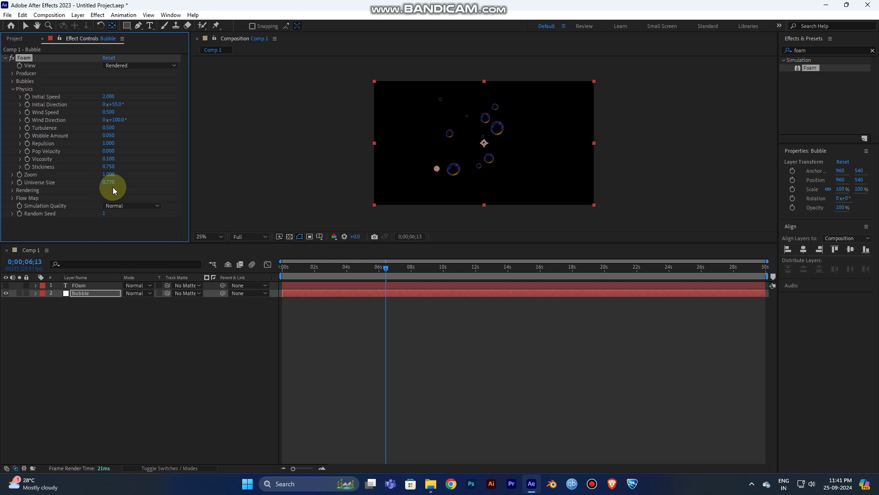
click(284, 276)
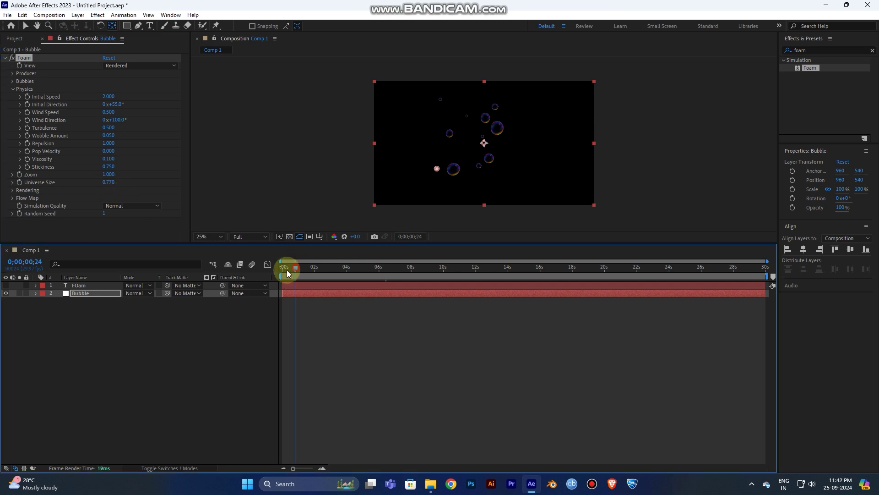
key(space)
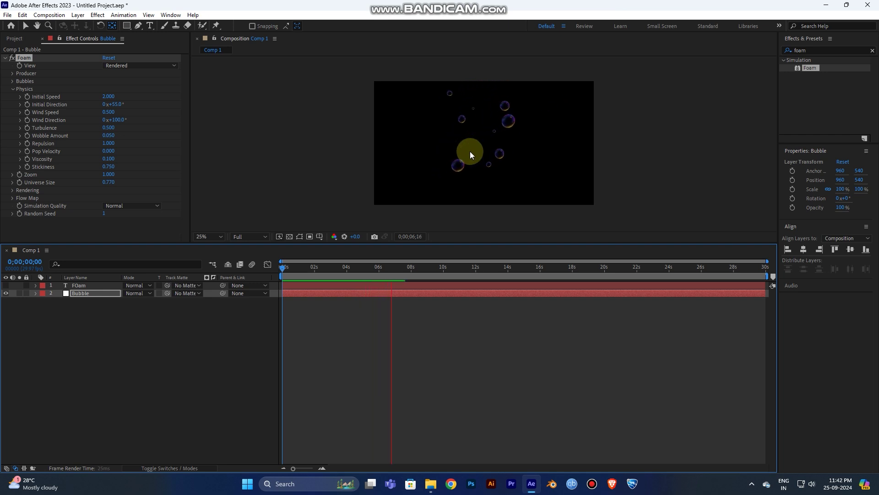
key(space)
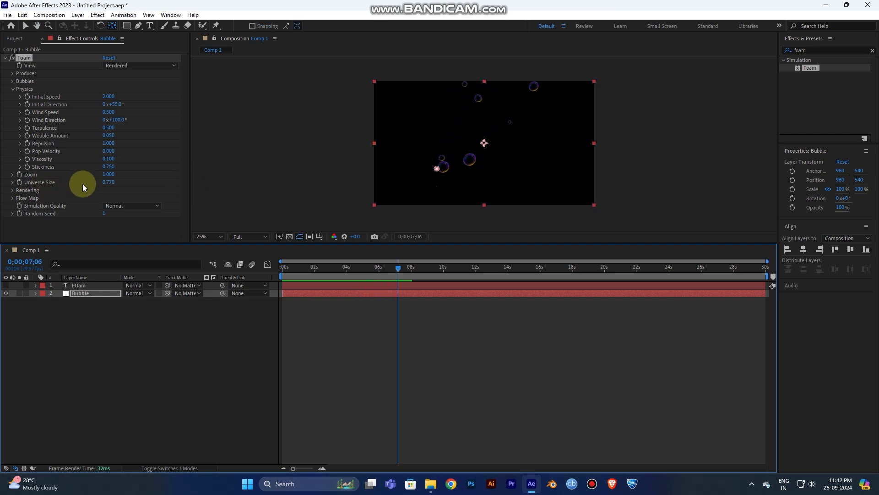
- Expand the Foam effect's Rendering settings and keep the Blend Mode at Transparent
click(13, 189)
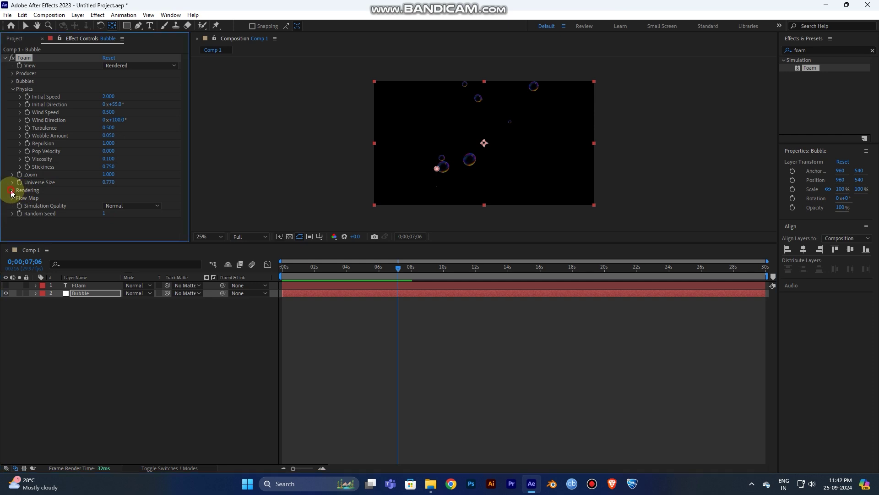
scroll(18, 190, down, 1)
scroll(83, 184, down, 1)
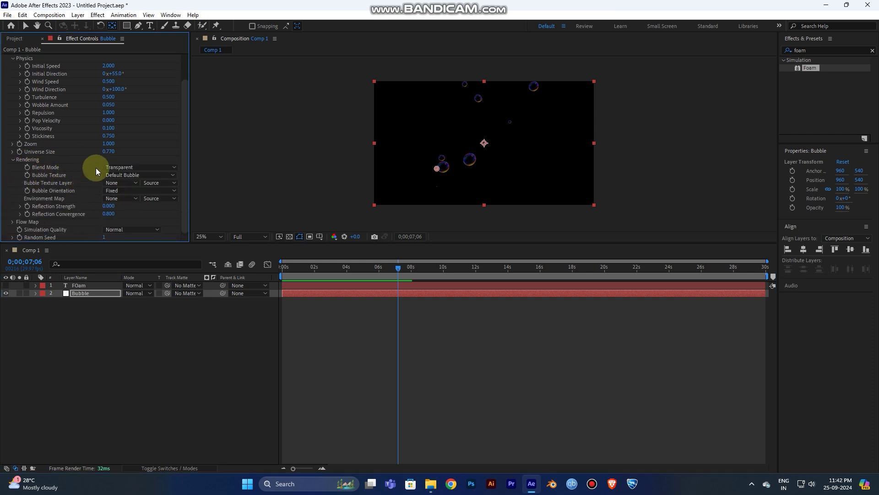
click(131, 169)
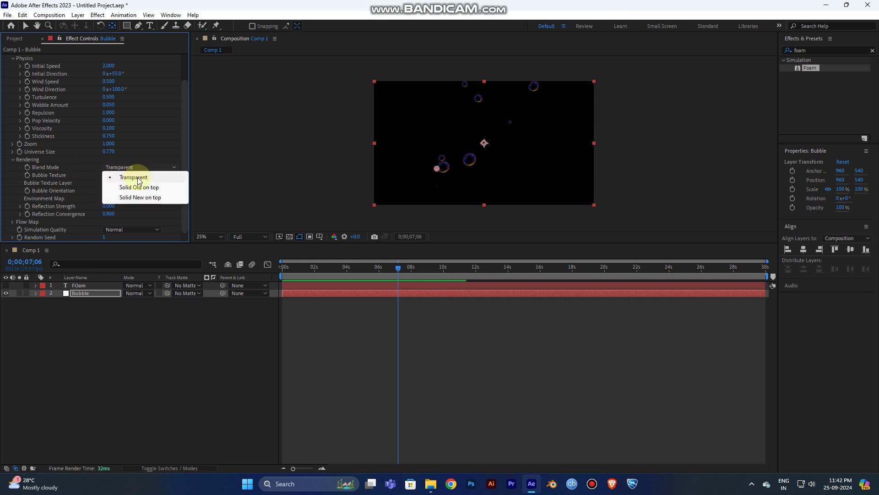
click(137, 178)
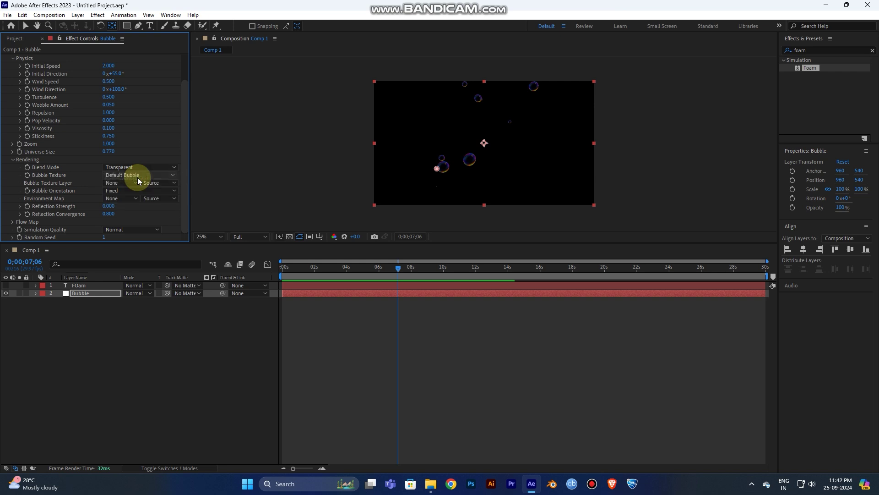
- Try the Red Tide bubble texture and switch back to Default Bubble
click(137, 177)
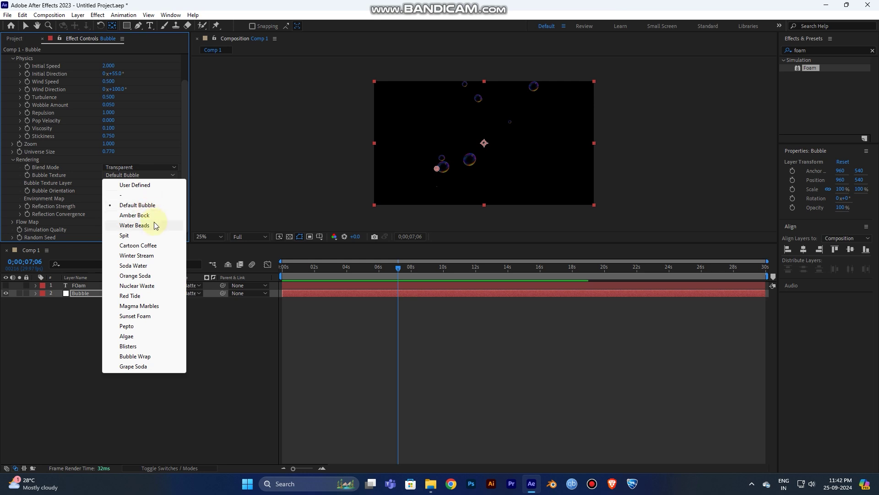
click(152, 296)
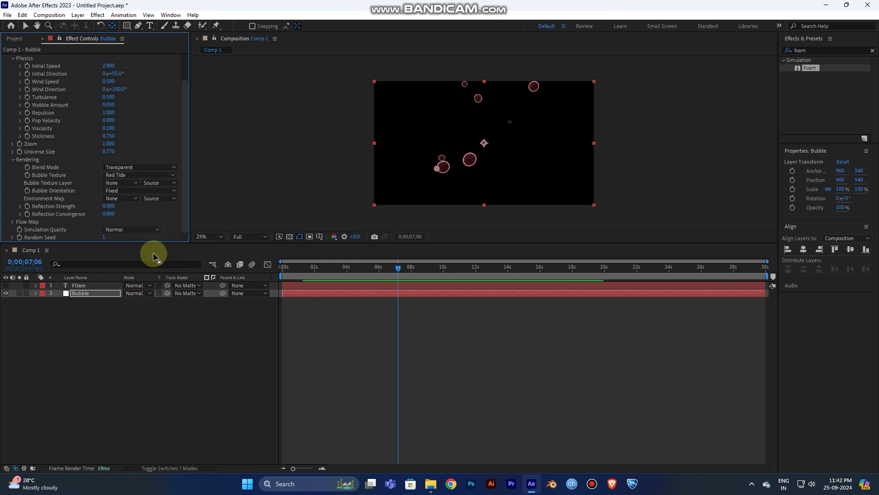
click(134, 176)
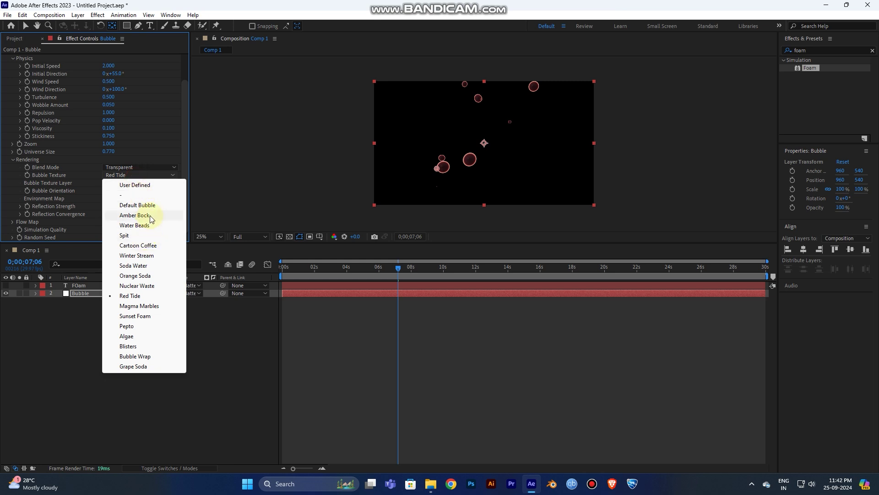
click(138, 205)
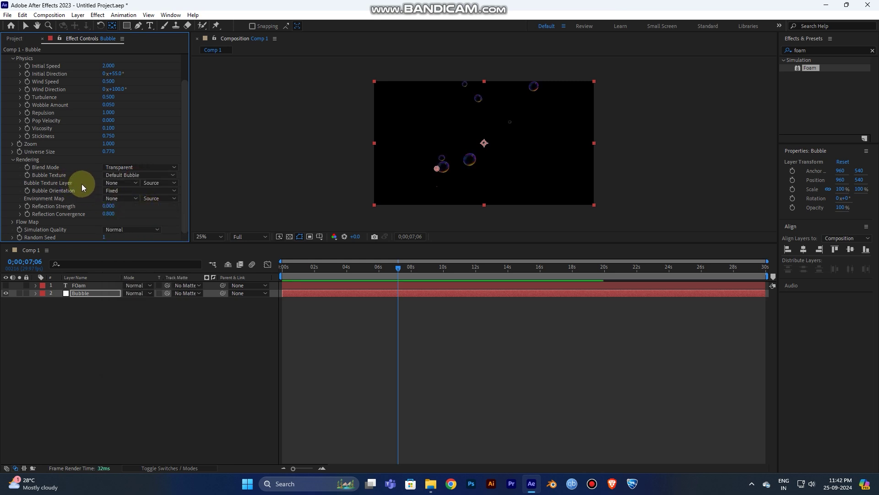
- Set the Bubble Orientation to Bubble Velocity and inspect the bubbles up close in the composition
click(139, 192)
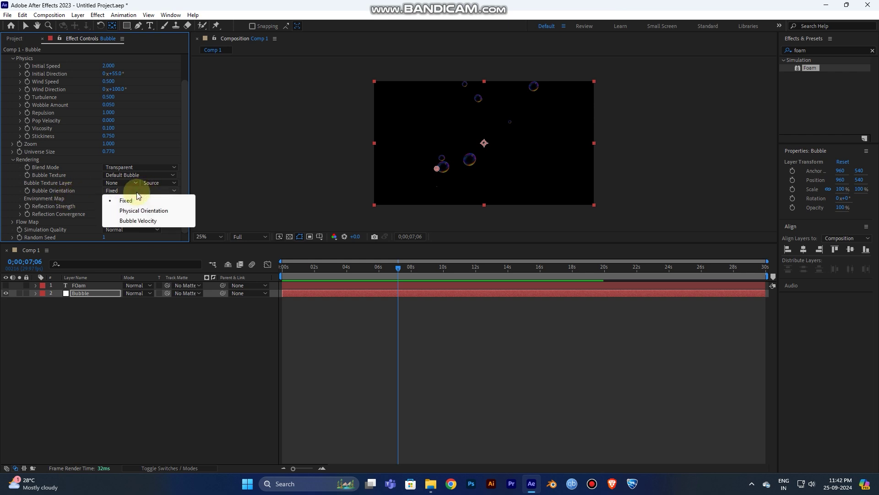
click(140, 221)
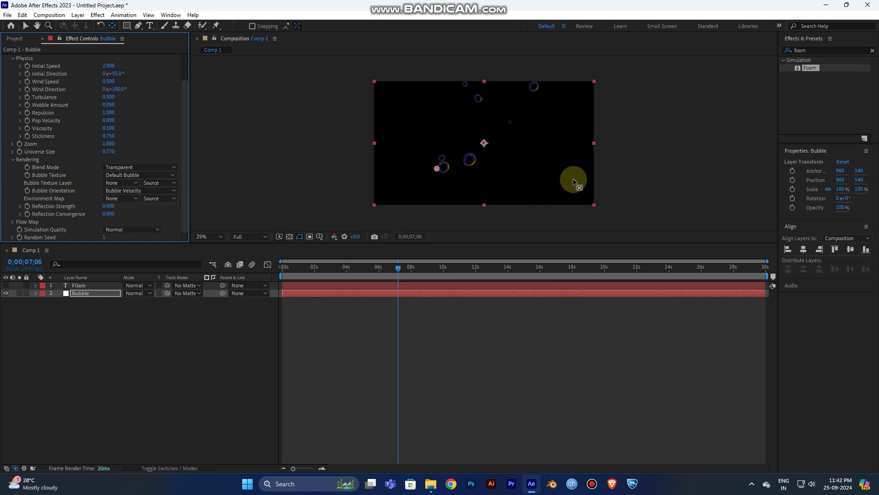
key(slash)
key(space)
key(space)
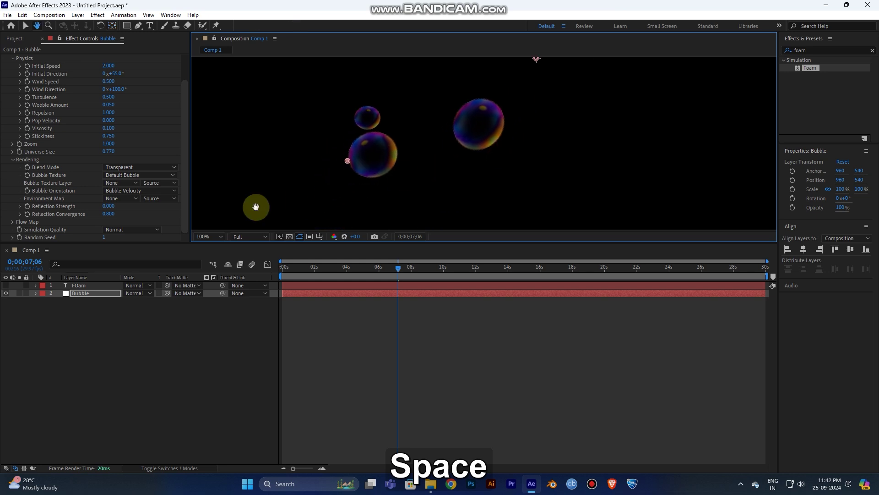
- Compare the Fixed bubble orientation and restore Bubble Velocity
click(137, 191)
click(139, 199)
click(133, 191)
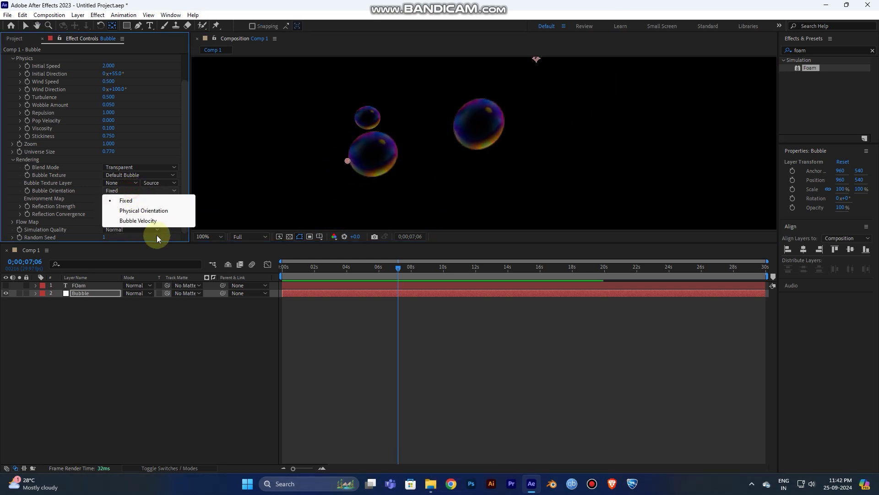
click(142, 219)
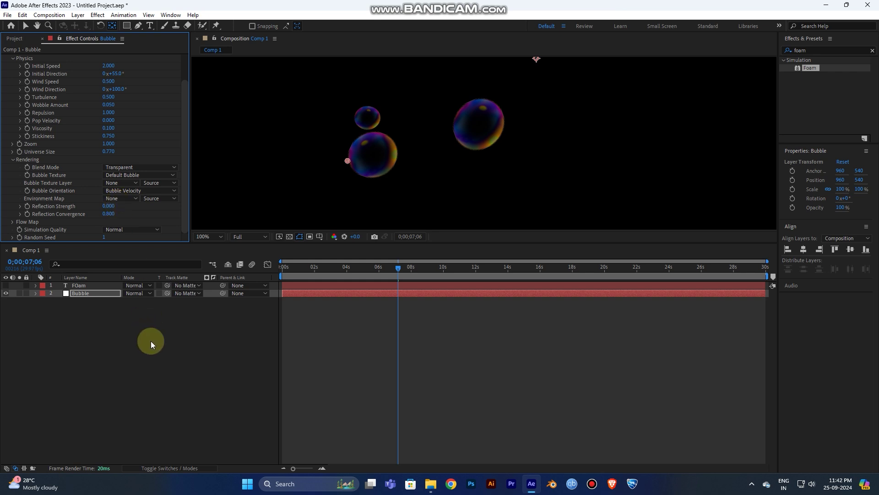
- Bring the scuba-diving.jpg image from the file folder into Comp 1 as a new layer
mouse_move(432, 487)
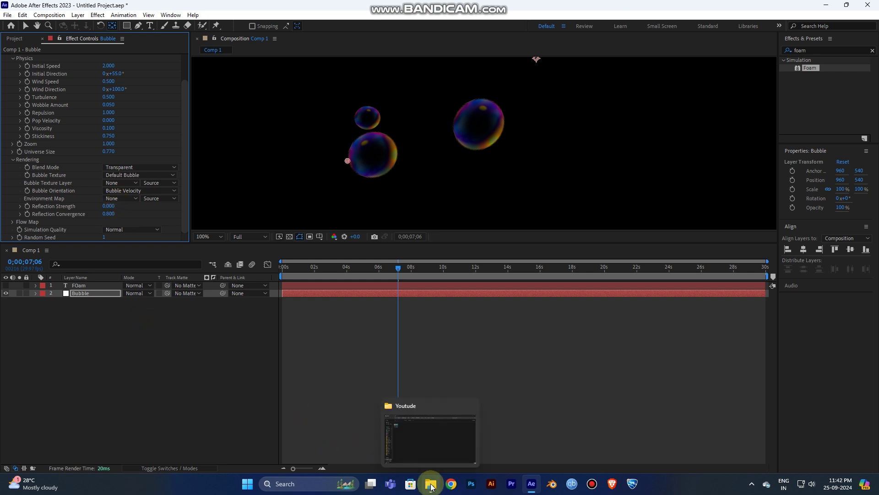
click(431, 486)
drag(111, 100, 174, 338)
key(alt+Tab)
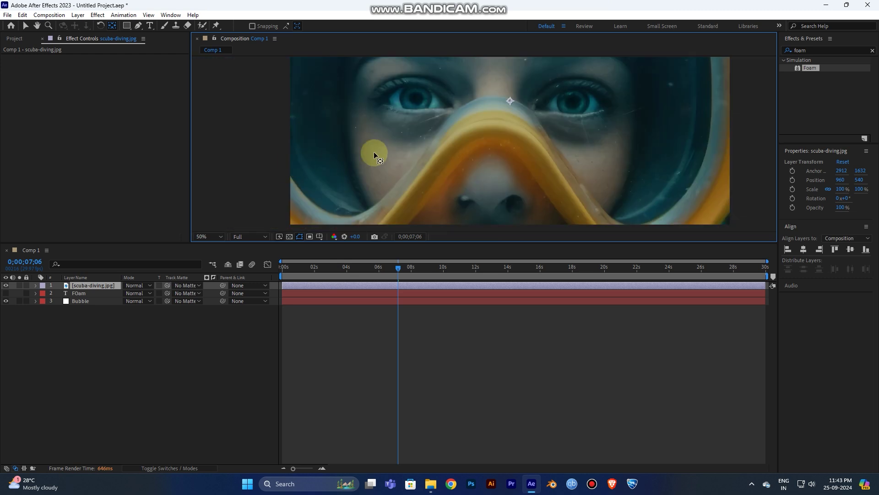
- Scale the scuba-diving.jpg layer down to 35% so the whole picture fits the composition frame
scroll(366, 155, down, 4)
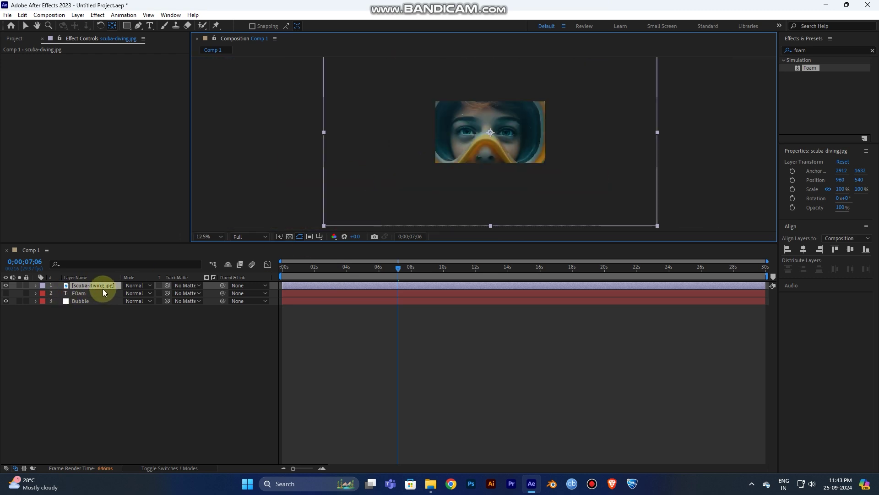
key(s)
click(137, 293)
text(50)
key(Return)
drag(134, 295, 138, 297)
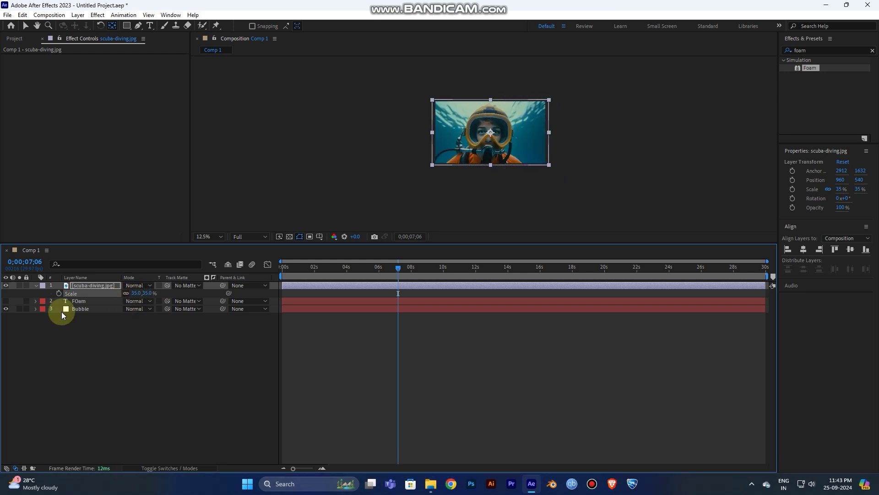
- Move the scuba-diving.jpg layer beneath the Bubble layer as the background and select the Bubble layer
drag(82, 284, 81, 312)
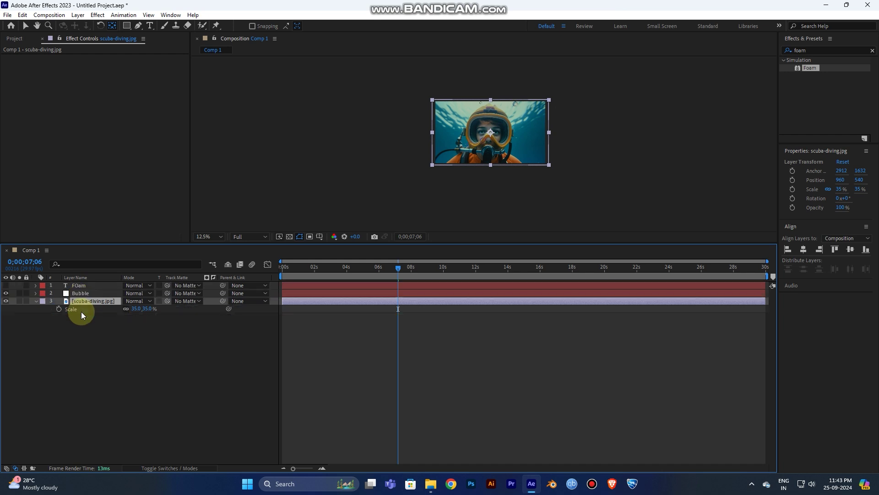
click(85, 292)
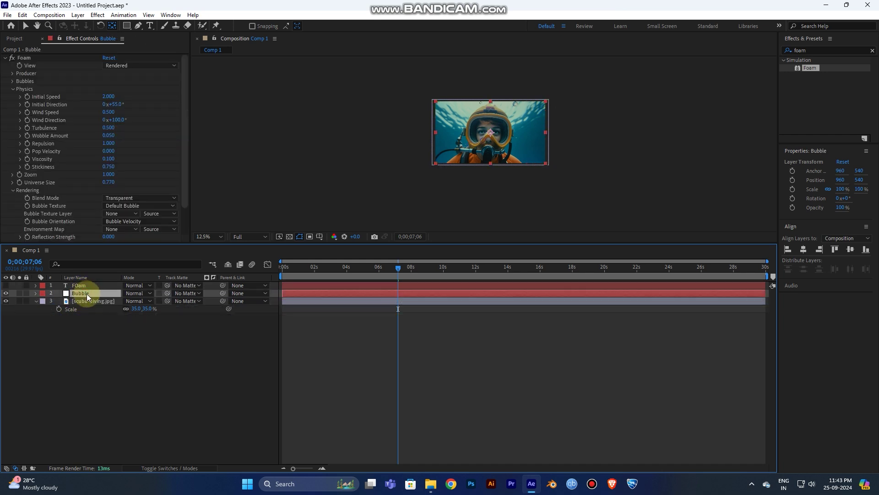
scroll(464, 144, up, 1)
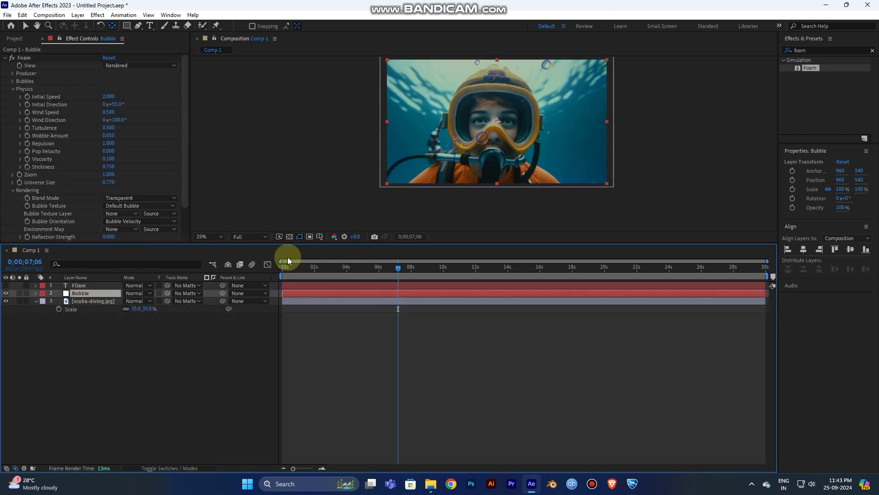
- Use the scuba-diving.jpg layer as the Foam effect's Environment Map, with Effects & Masks as its source
click(122, 229)
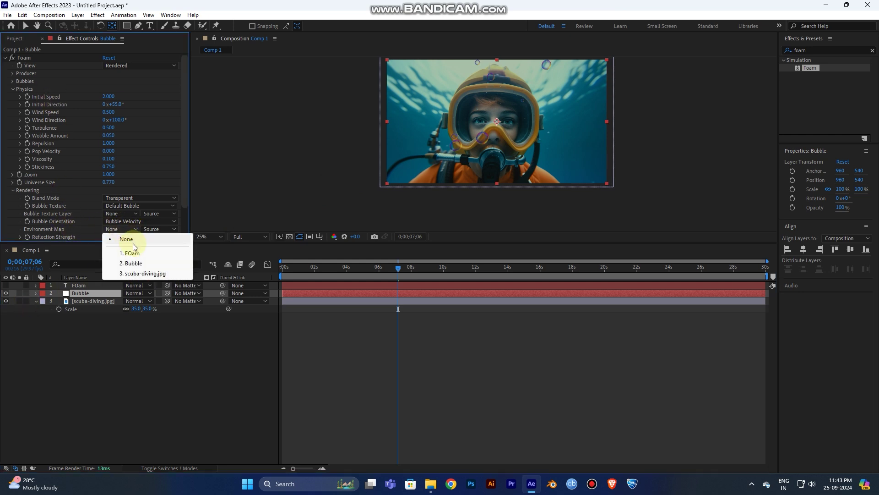
click(149, 273)
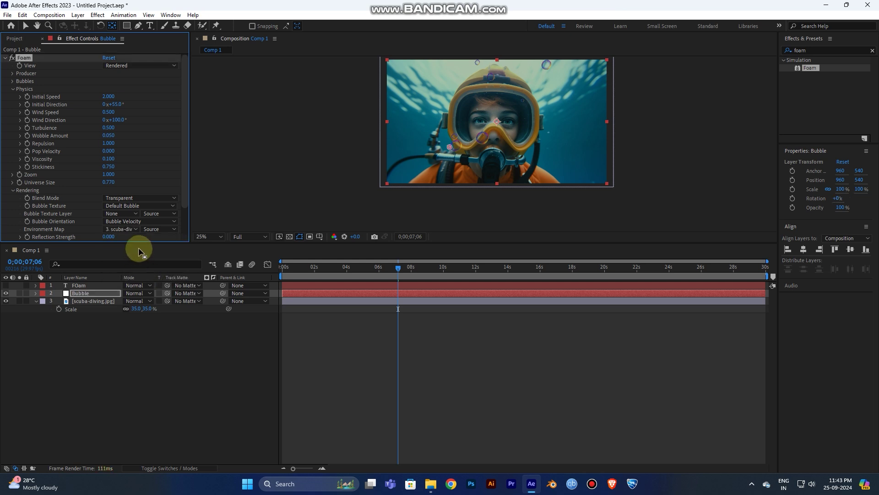
click(164, 230)
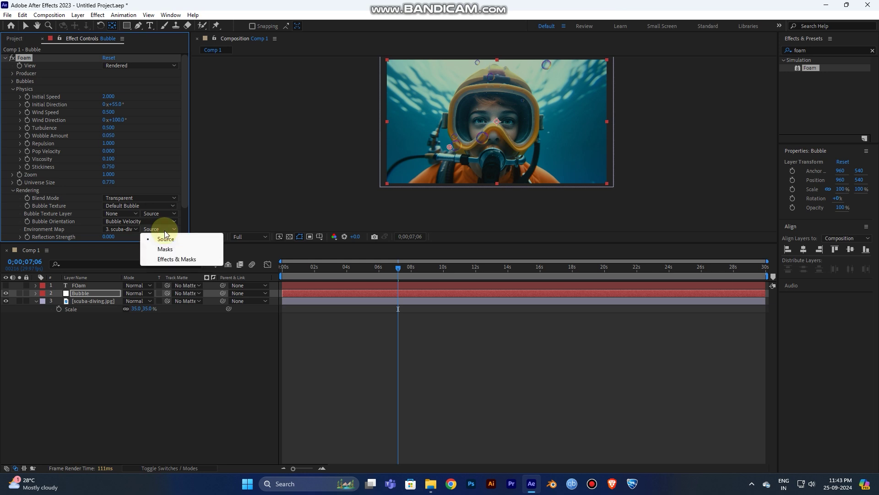
click(176, 260)
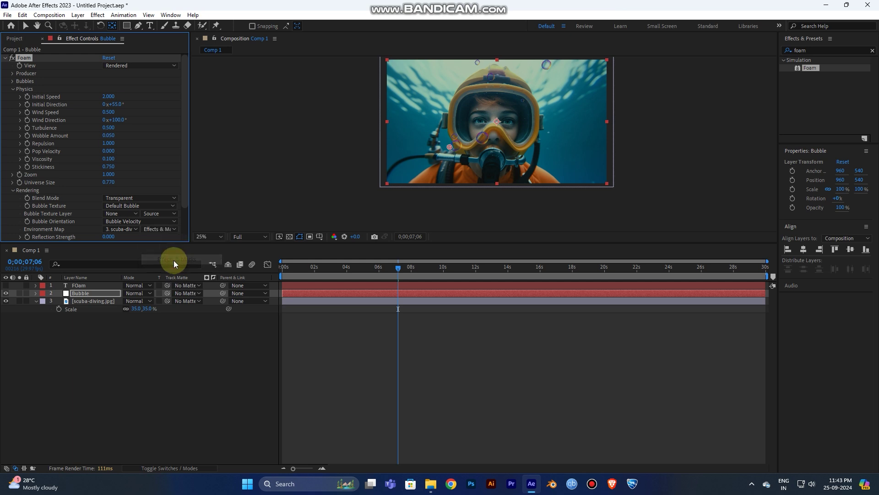
- Hide the scuba-diving.jpg layer so the bubbles can be inspected up close on black
click(6, 301)
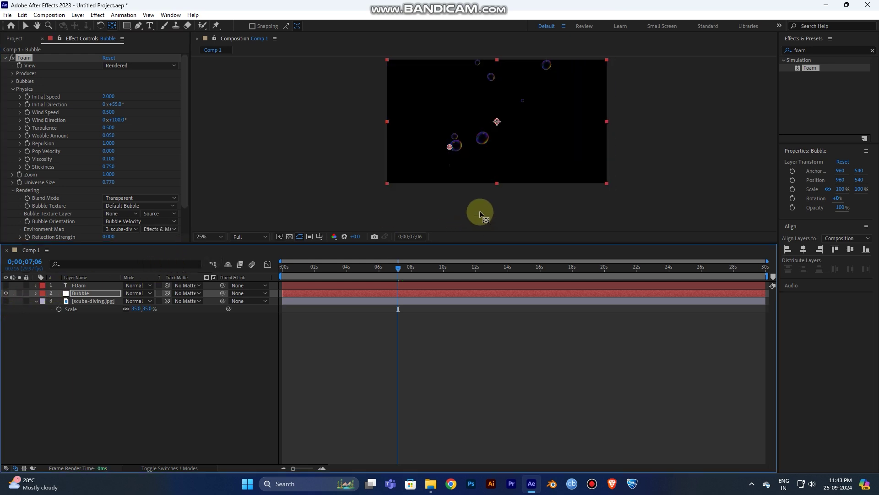
key(period)
key(period)
key(period)
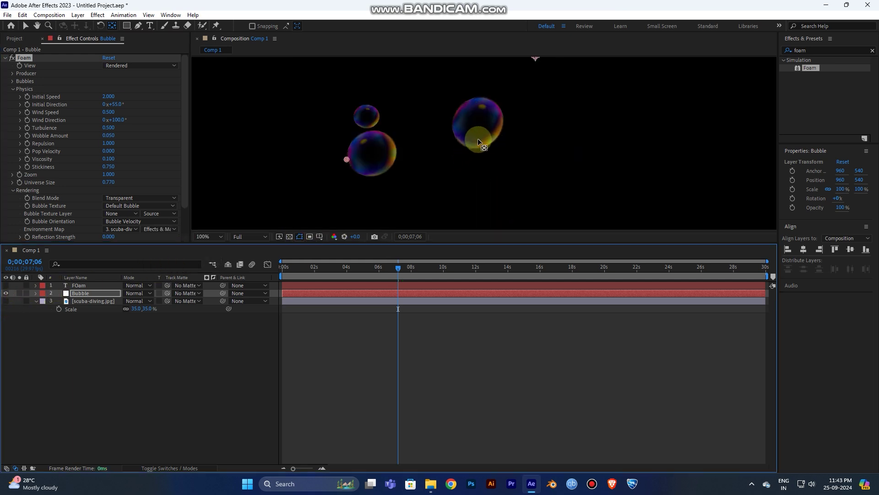
- Raise the Foam effect's Reflection Strength and Reflection Convergence to 1.000 each, checking the bubbles at around seven seconds
click(186, 160)
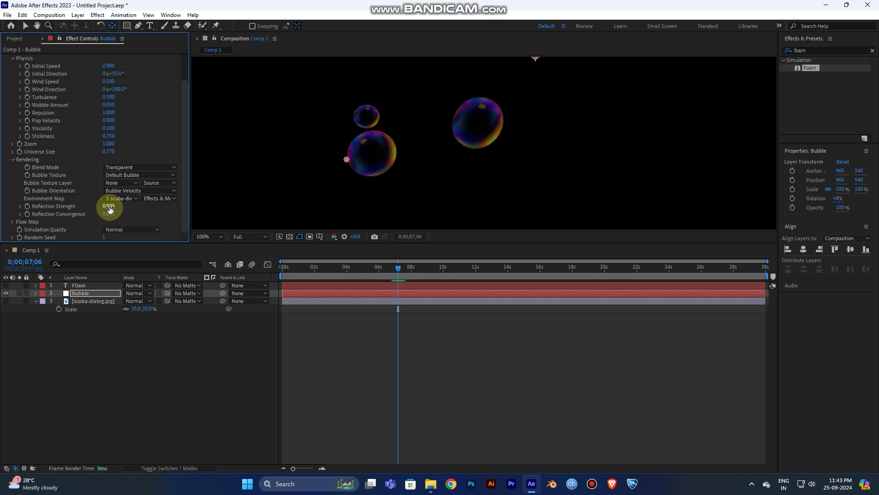
drag(109, 206, 187, 206)
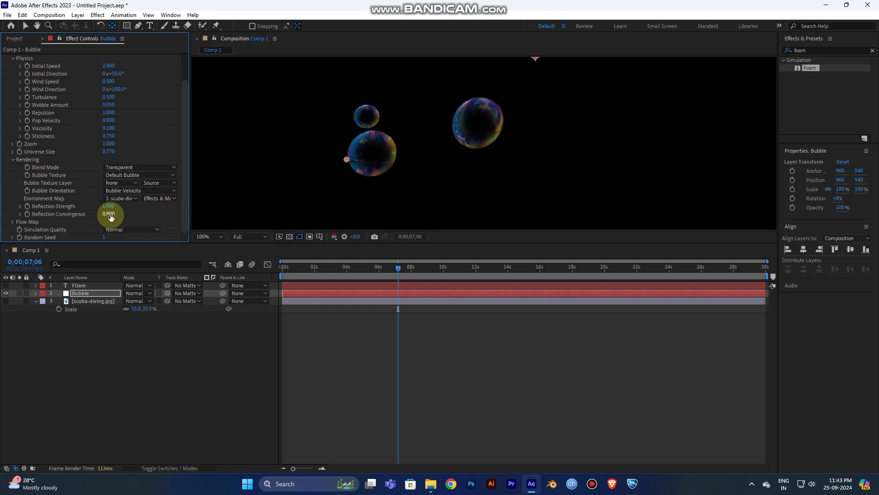
drag(110, 213, 179, 201)
key(space)
drag(507, 98, 481, 114)
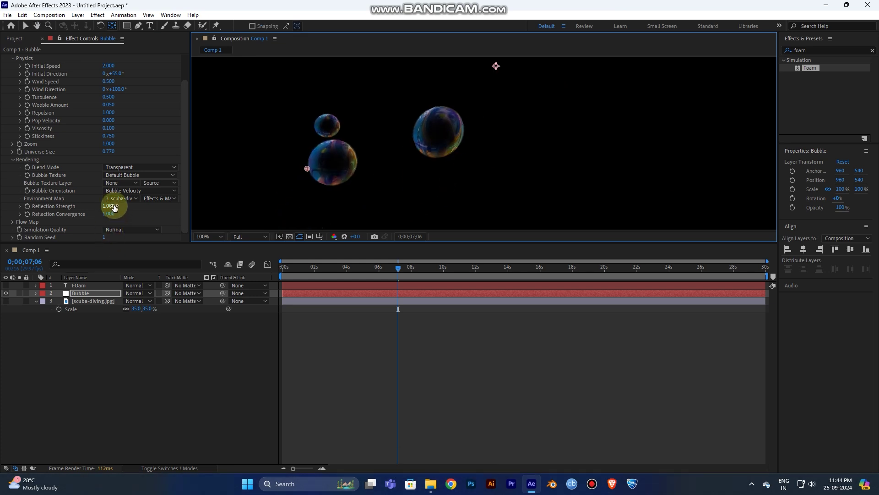
click(361, 269)
drag(361, 268, 397, 259)
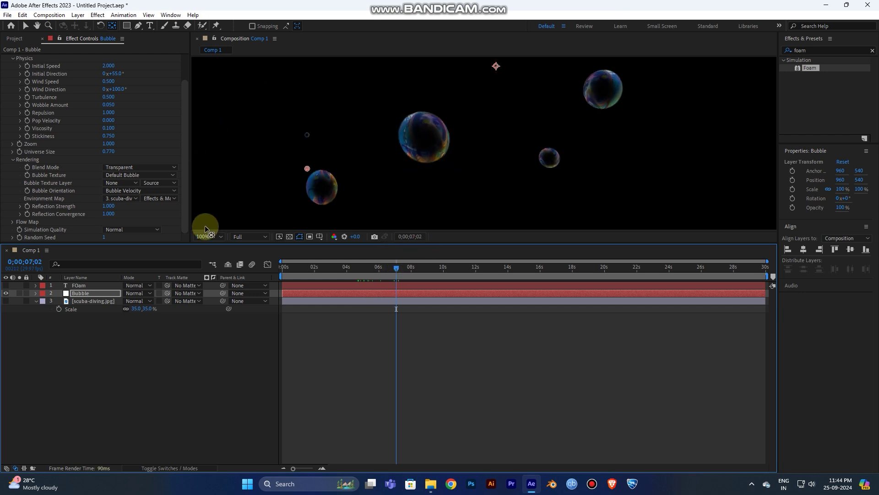
drag(109, 206, 379, 193)
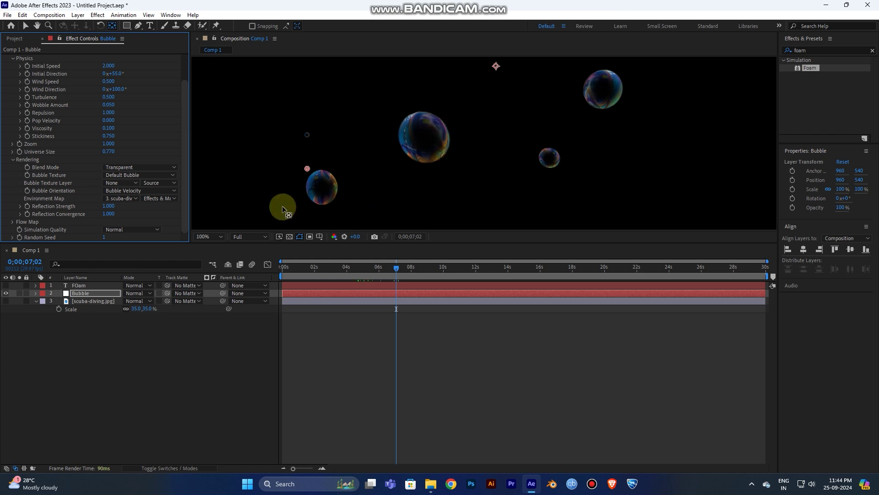
- Compare High Simulation Quality on the Foam effect and restore Normal
click(136, 232)
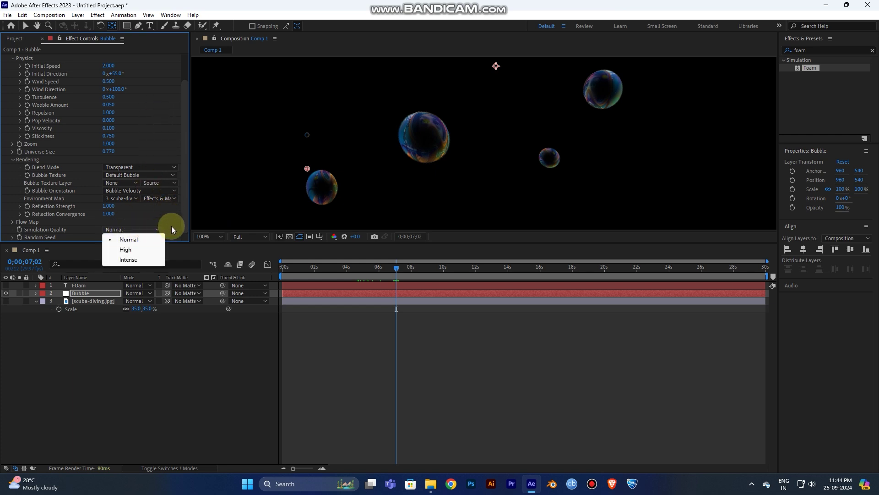
click(150, 248)
scroll(359, 156, down, 4)
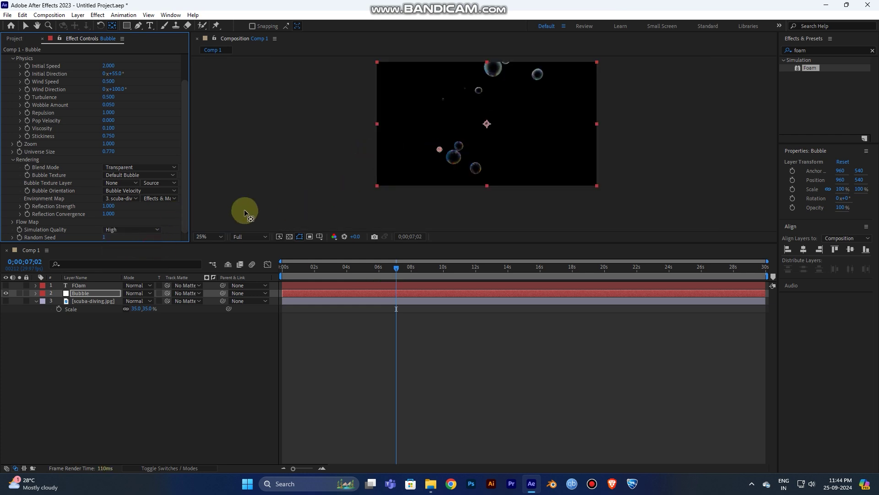
click(150, 229)
click(153, 236)
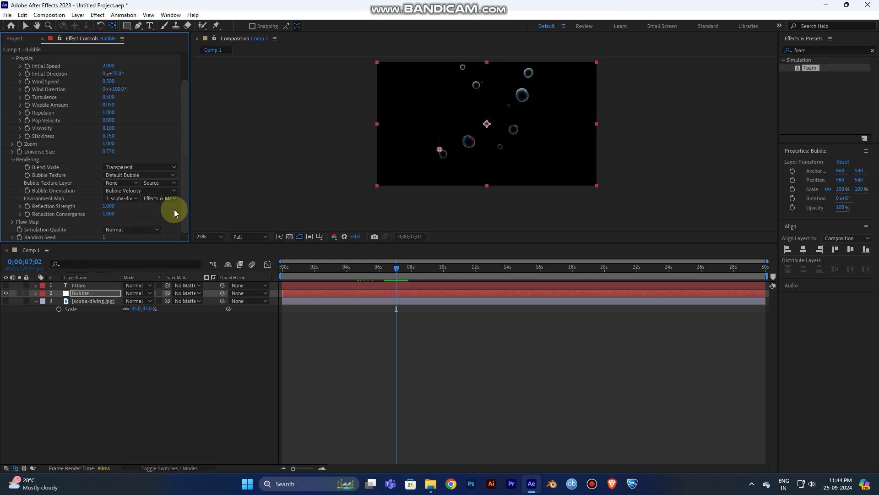
- Try a Foam Random Seed of 5, preview the animation from the start, and restore the seed to 1
click(101, 237)
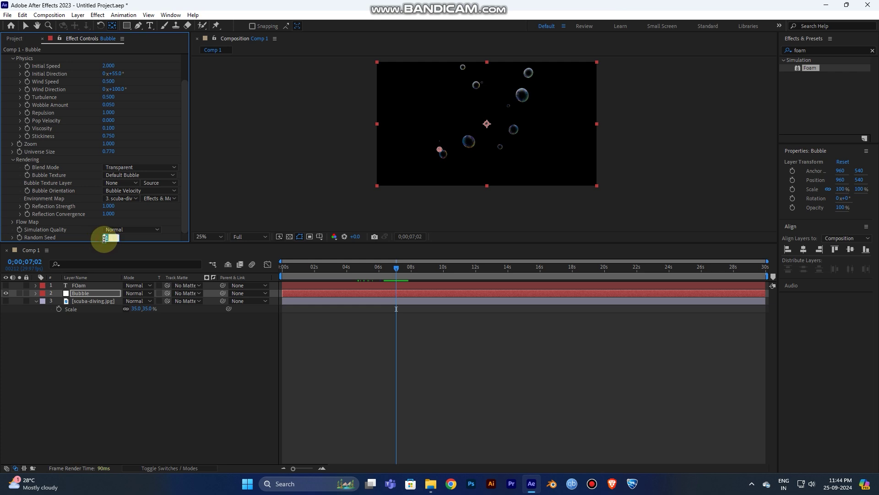
text(5)
key(Return)
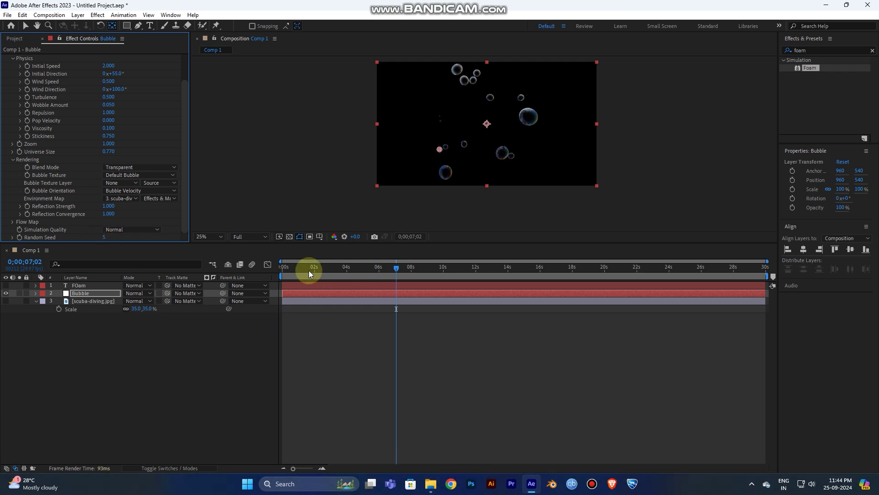
click(282, 273)
key(space)
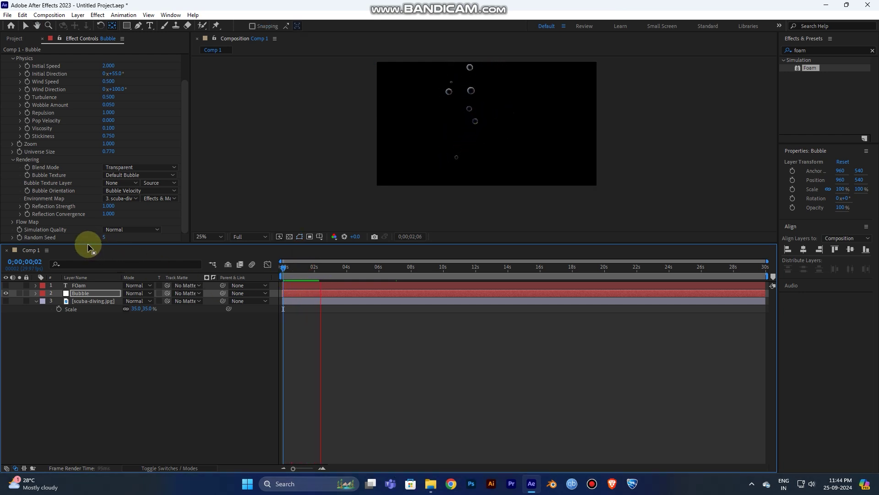
click(102, 237)
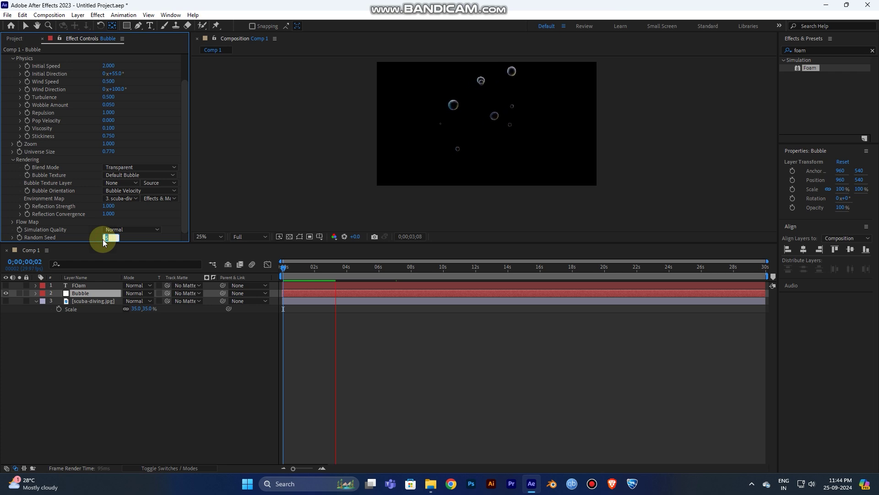
text(1)
key(Return)
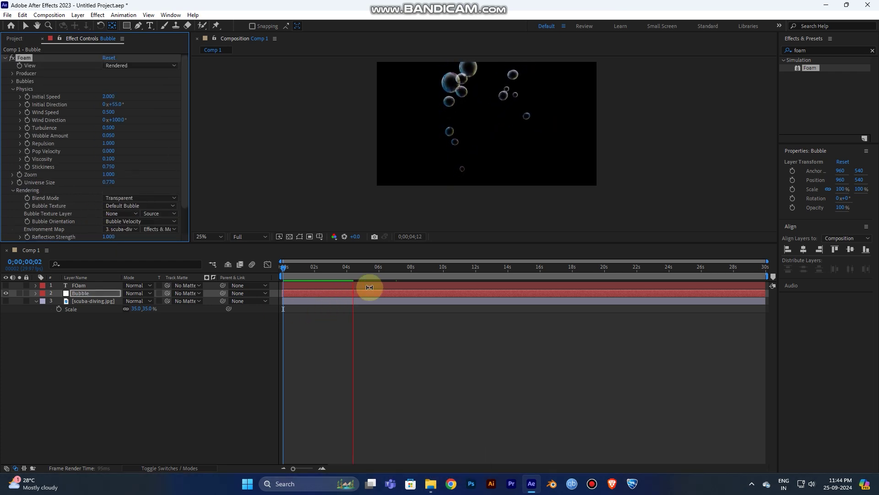
key(space)
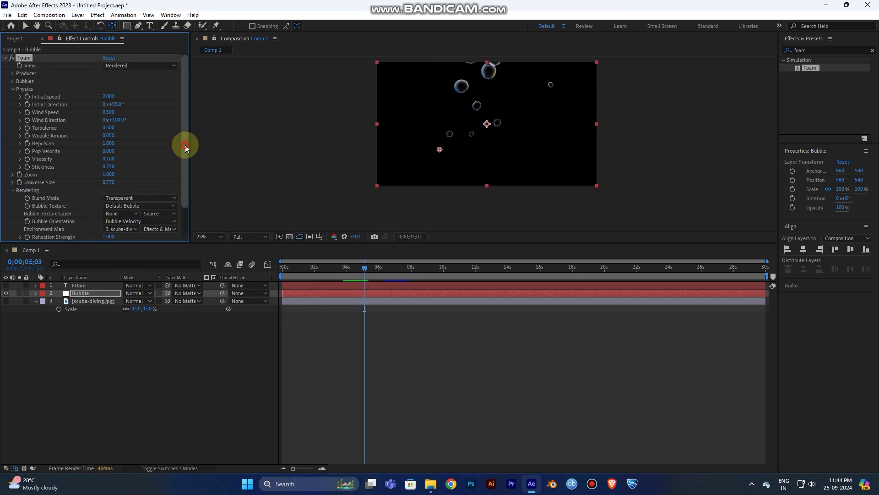
- Show the FOAM text layer, preview the animation with it, and hide the text layer again
scroll(183, 158, down, 1)
scroll(182, 158, down, 1)
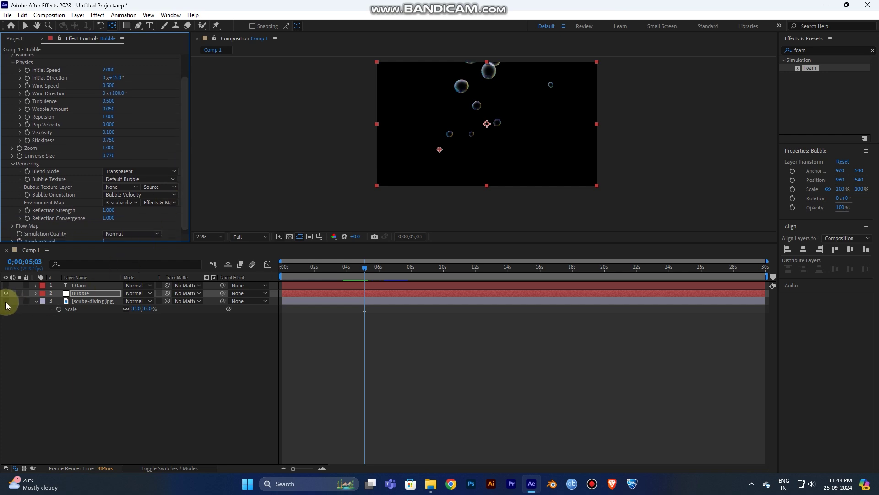
click(6, 284)
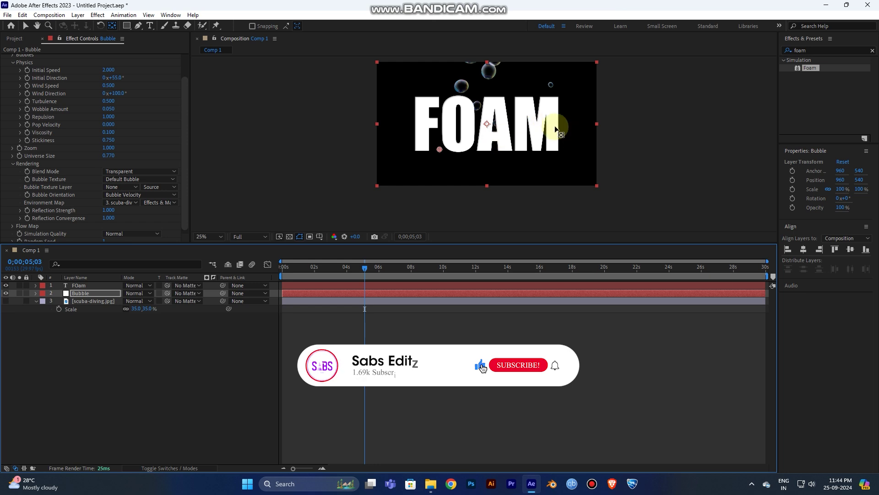
drag(562, 128, 564, 140)
key(space)
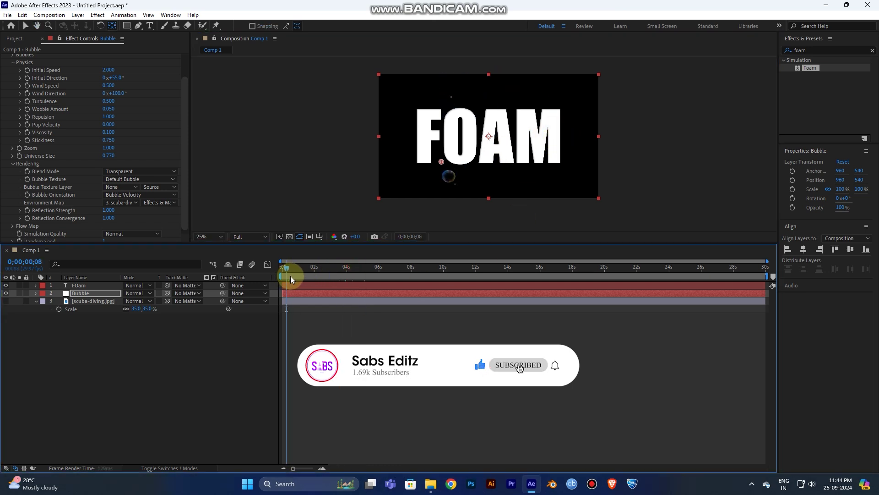
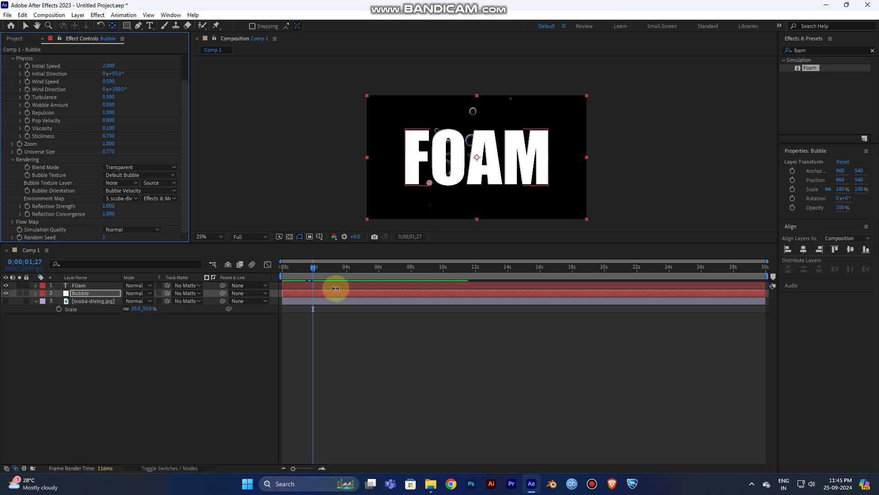
click(6, 285)
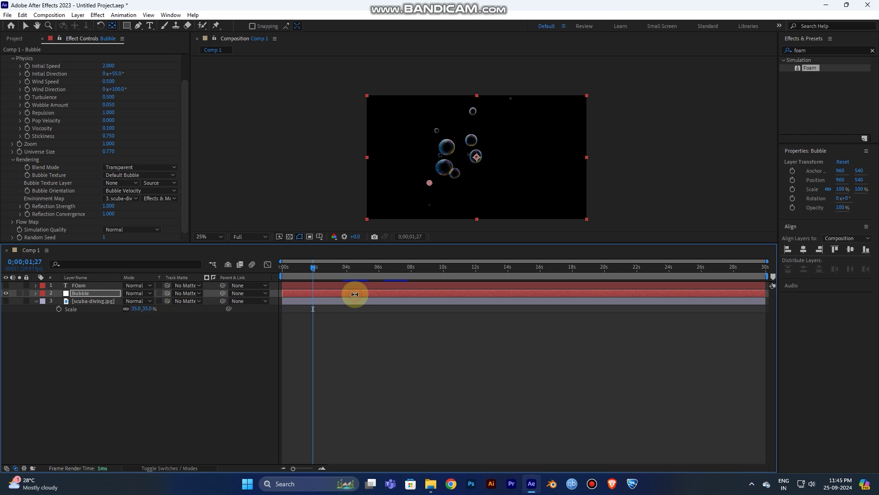
- Search the effects for glow and apply the Stylize Glow effect to the Bubble layer
click(813, 51)
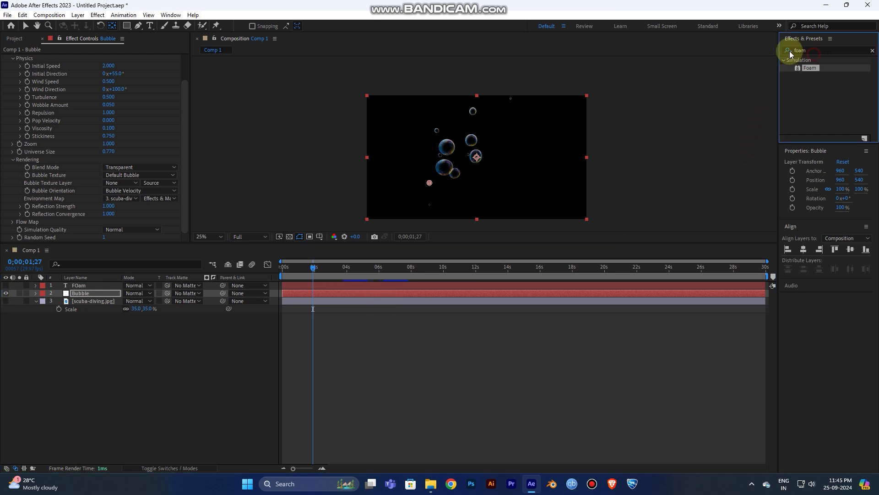
double_click(790, 52)
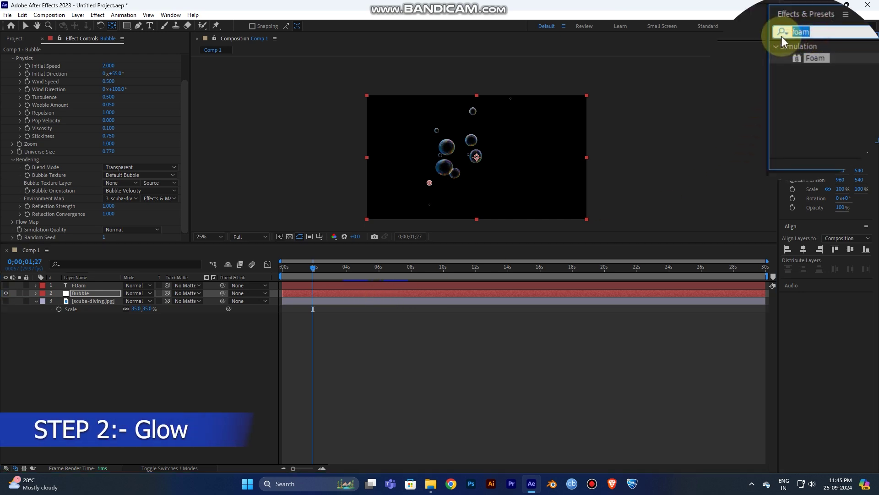
text(glow)
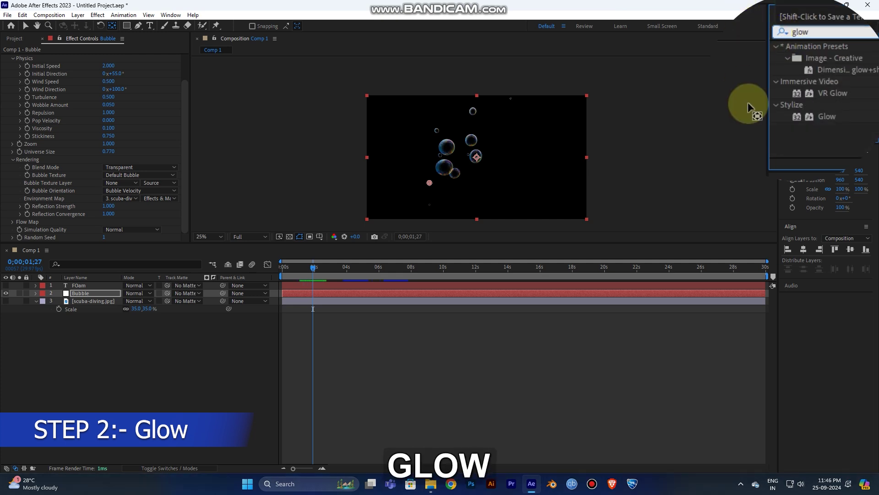
click(825, 118)
drag(826, 119, 529, 293)
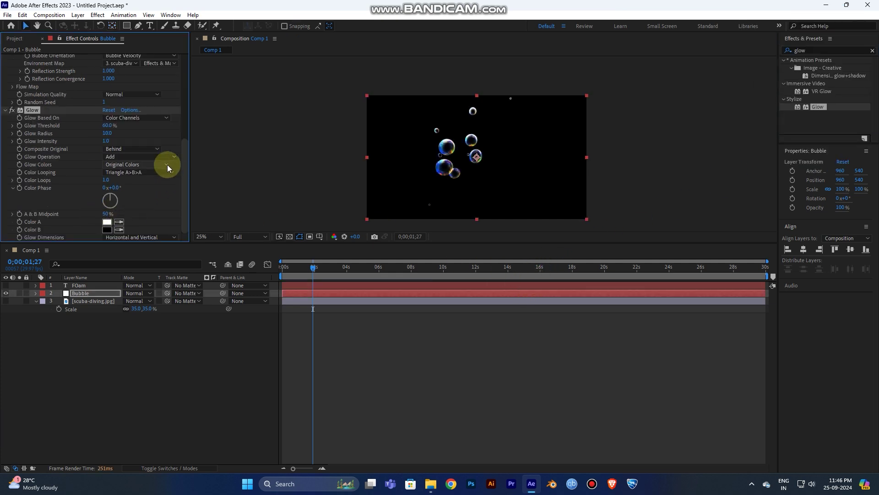
- Set the Bubble layer's Glow Radius to 200 and Glow Intensity to 2
scroll(425, 154, up, 2)
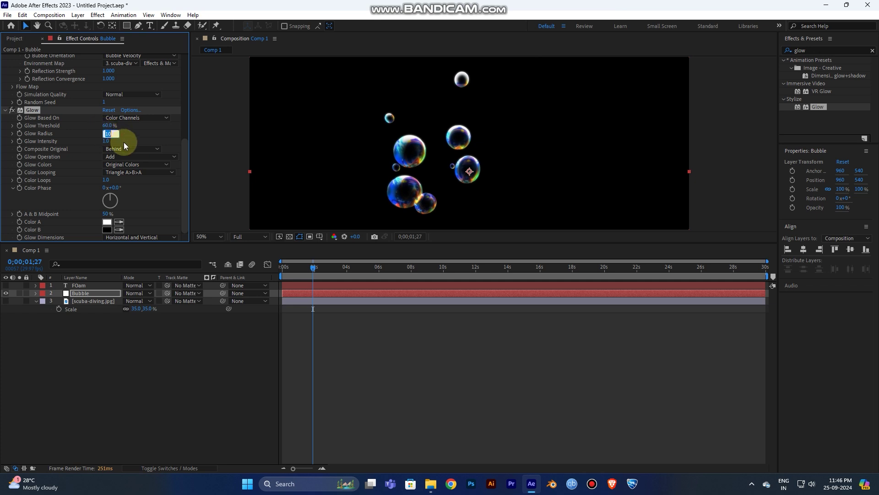
text(200)
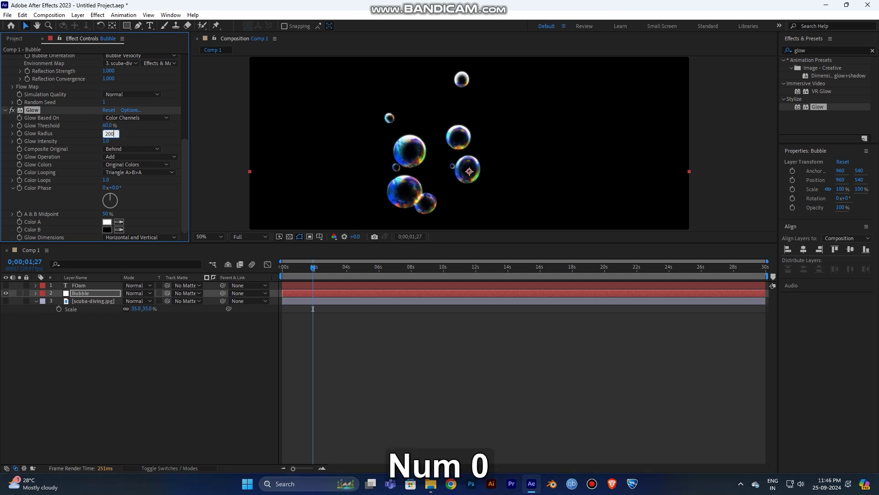
key(Return)
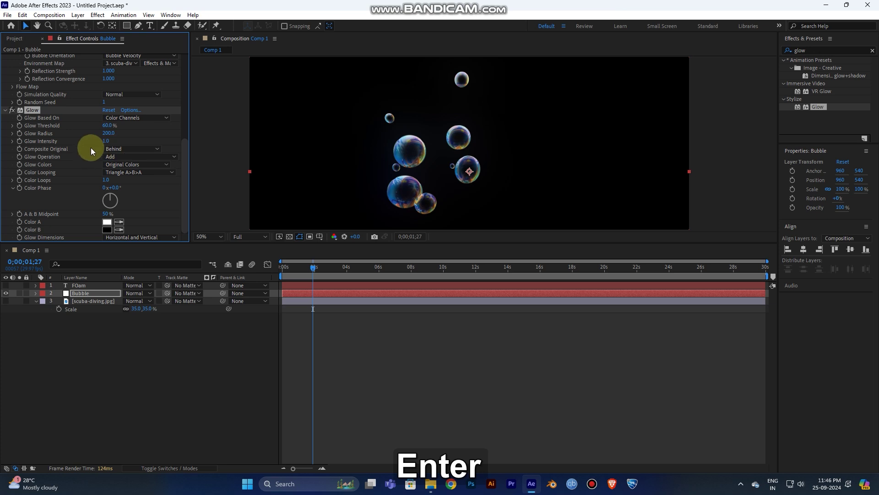
click(106, 141)
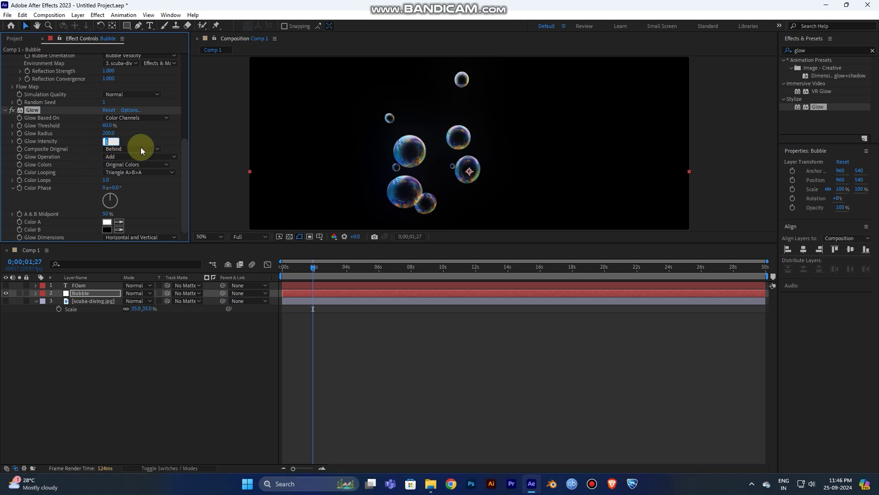
text(2)
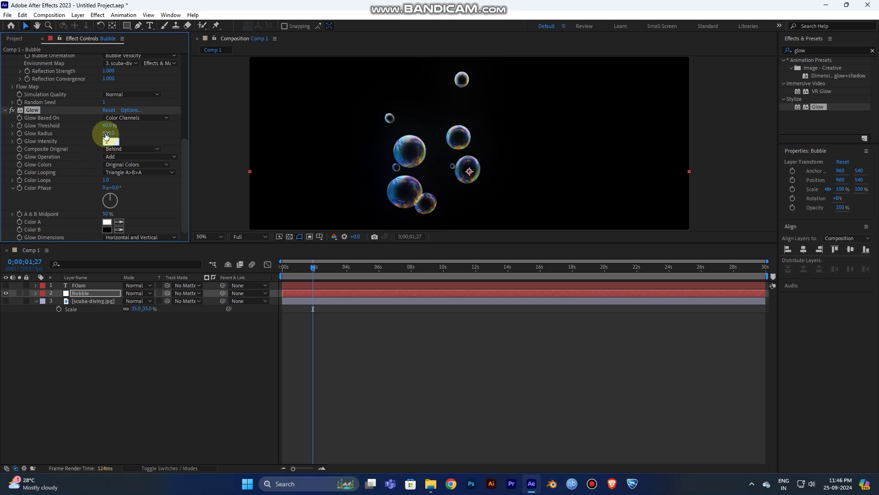
key(Return)
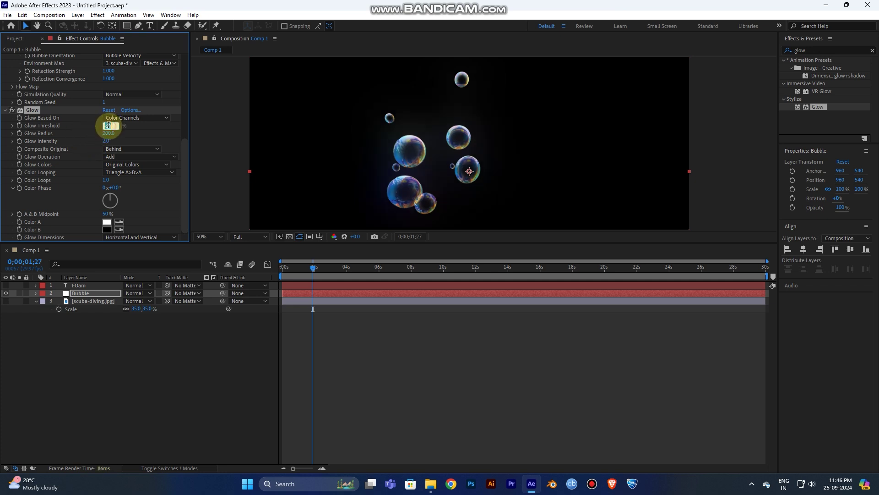
- Try a Glow Threshold of 50% on the Bubble layer, and settle on 60%
text(50)
key(Return)
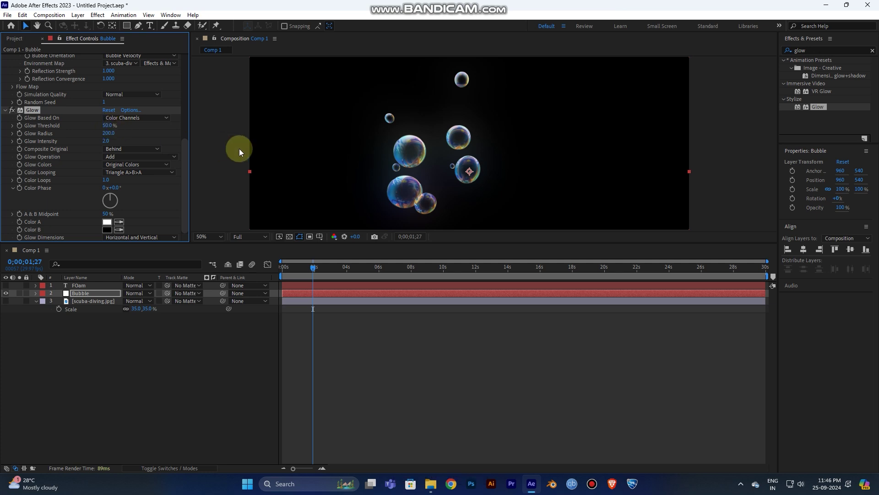
click(108, 126)
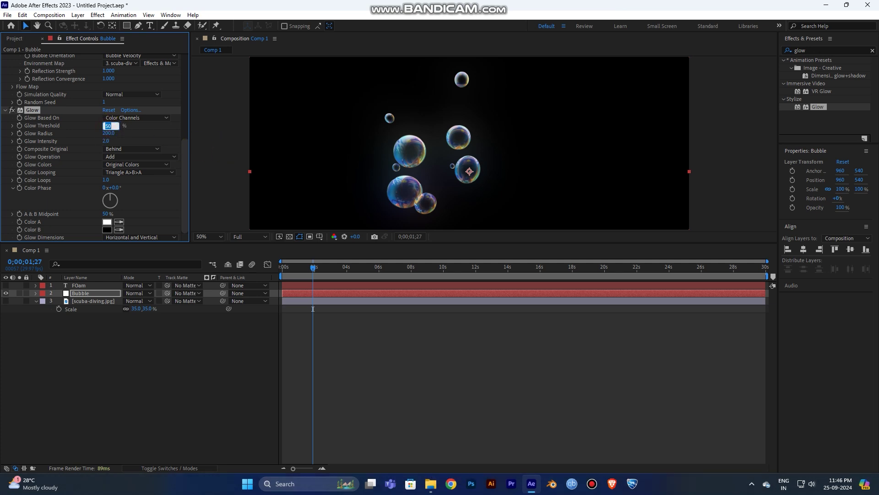
text(60)
key(Return)
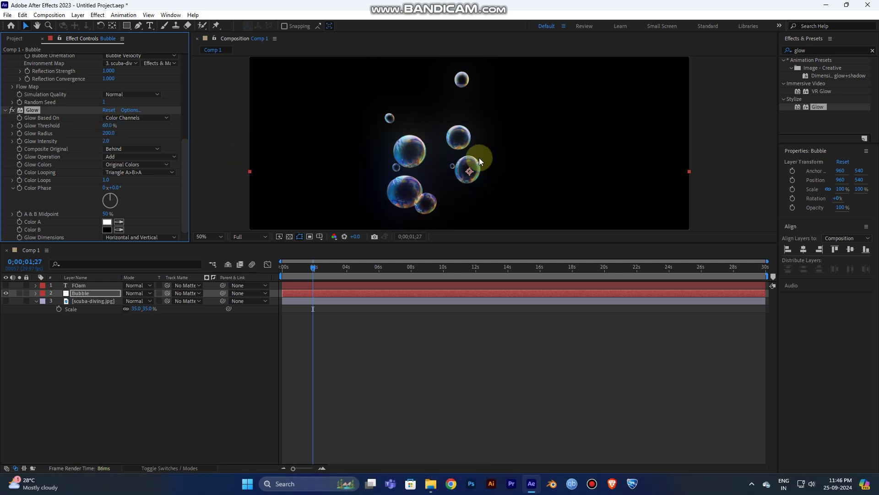
- Preview the glowing bubble animation from the start of the composition with the whole frame in view
scroll(478, 157, down, 2)
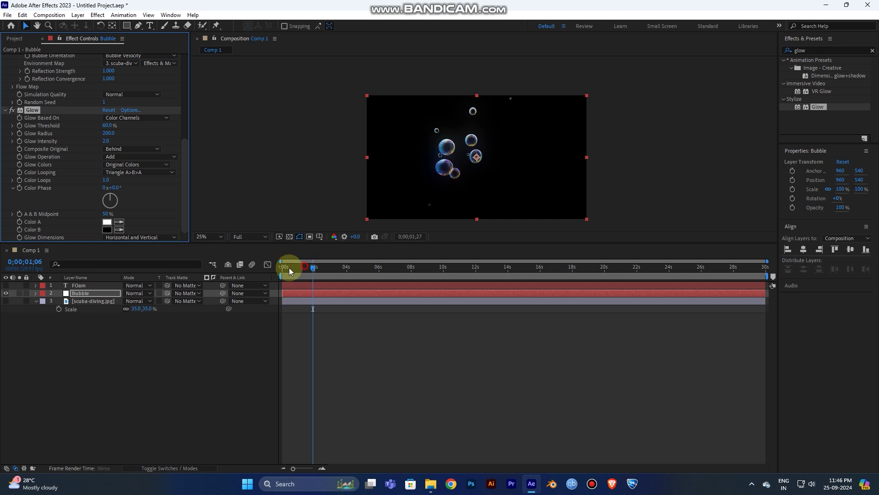
drag(292, 267, 281, 270)
key(space)
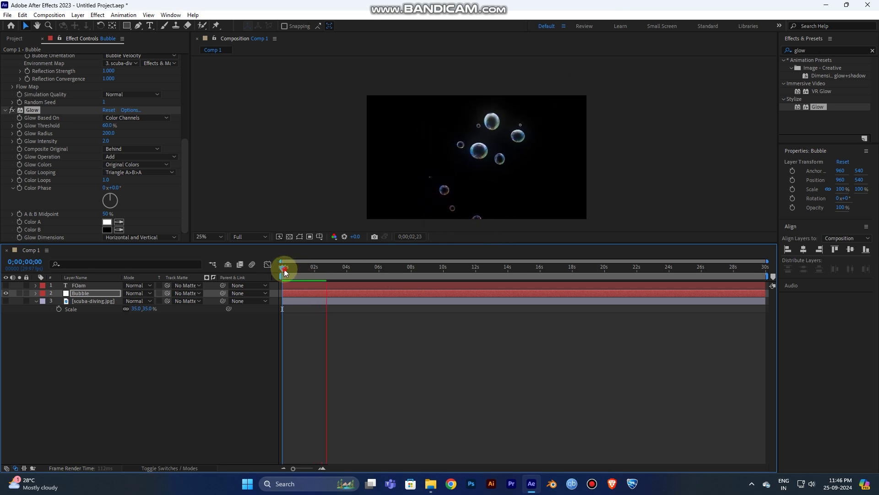
key(space)
key(space)
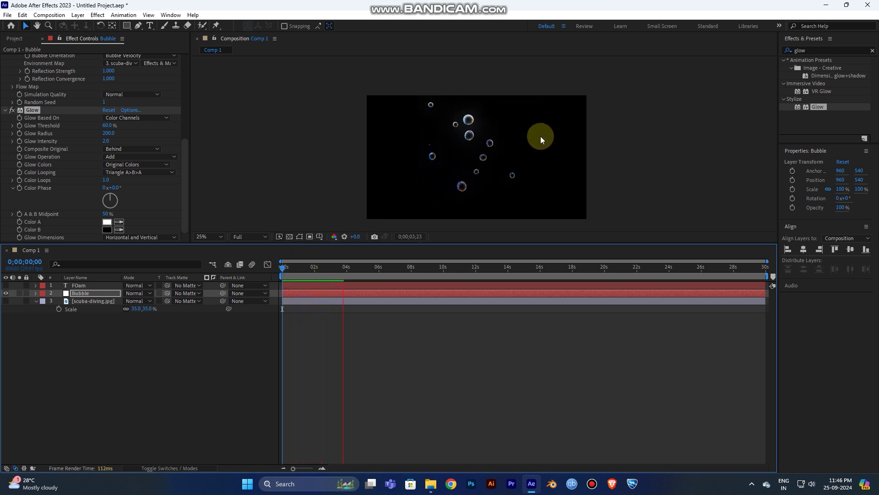
key(space)
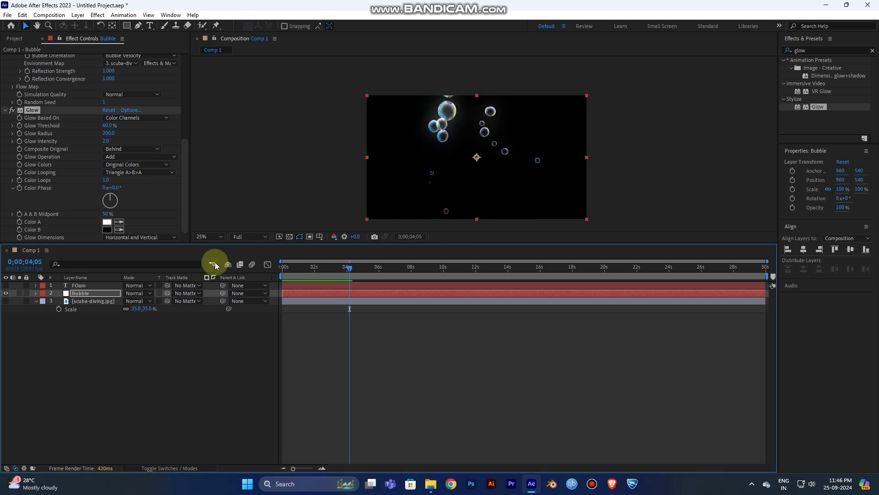
- Show the FOam text layer again and duplicate it
click(6, 285)
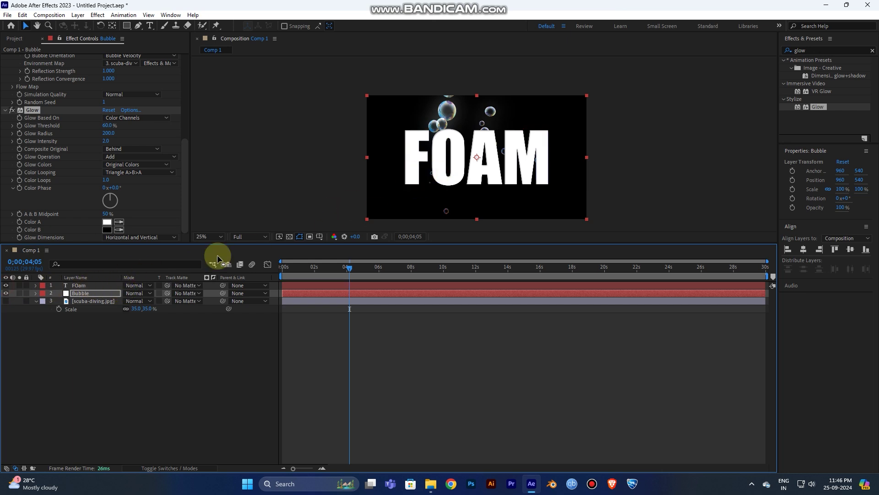
click(92, 285)
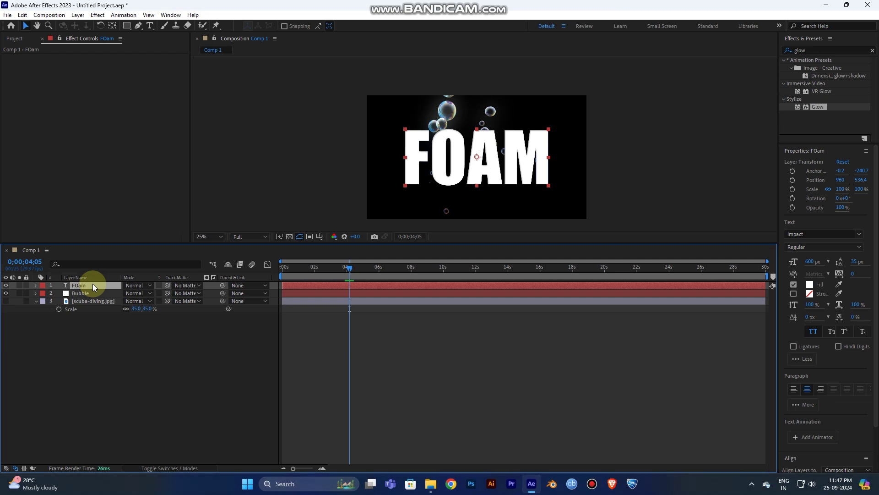
key(ctrl+d)
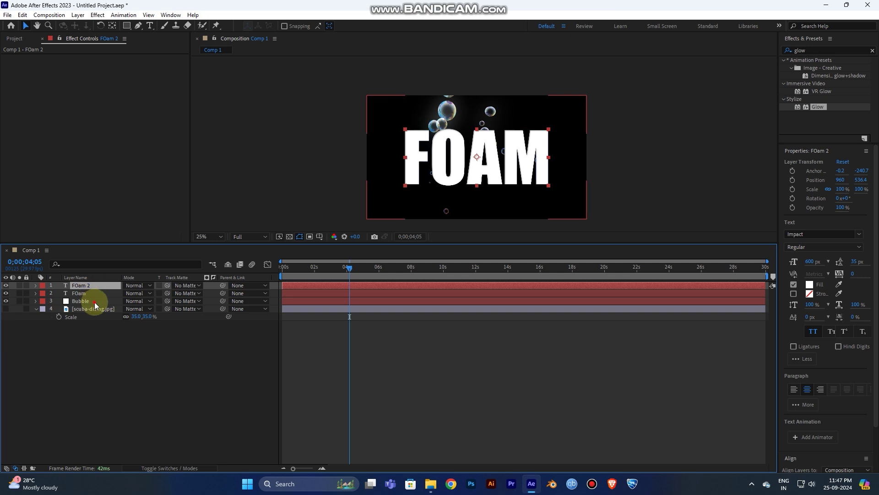
- Pre-compose the Bubble and scuba-diving.jpg layers together as Pre-comp 1, moving all attributes into the new composition
click(94, 301)
key(ctrl)
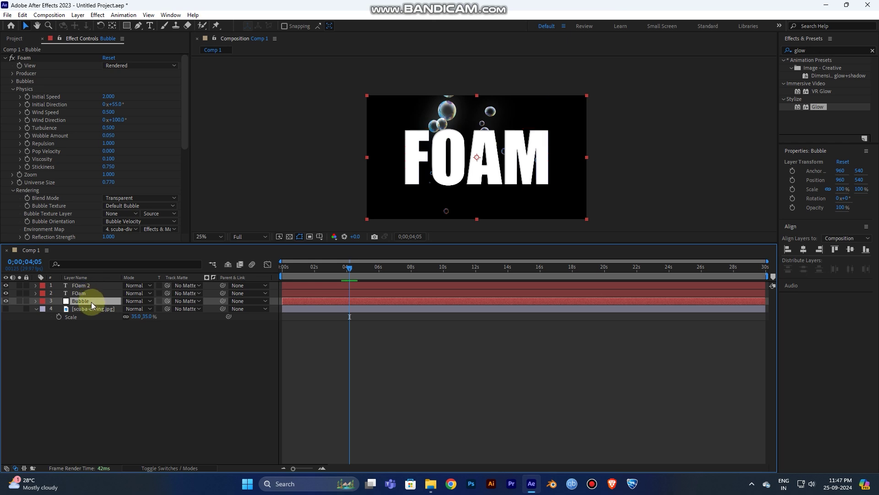
shift+click(97, 308)
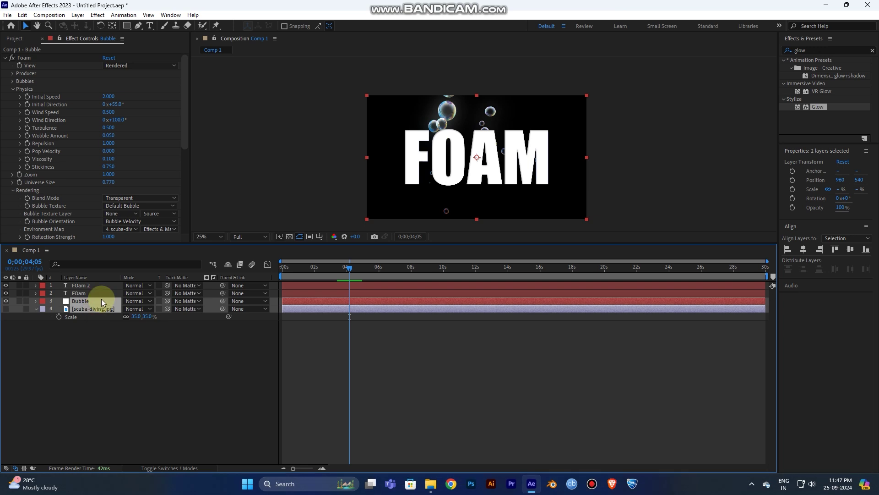
right_click(101, 302)
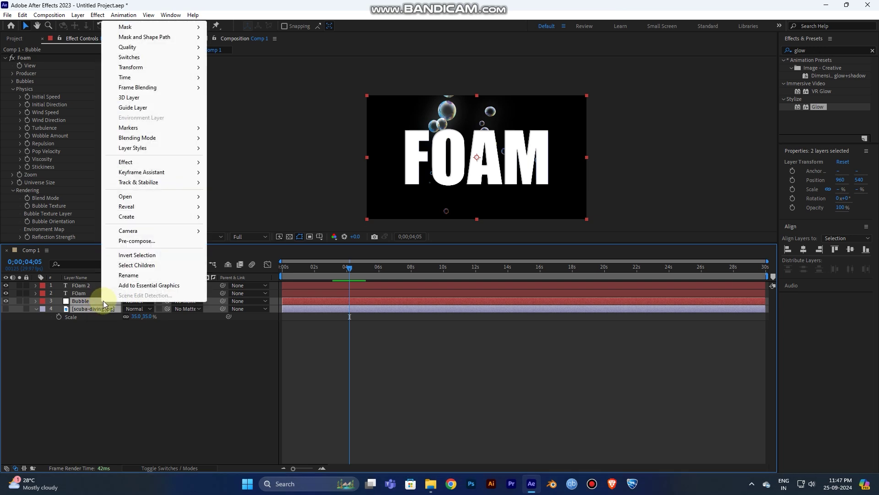
click(142, 241)
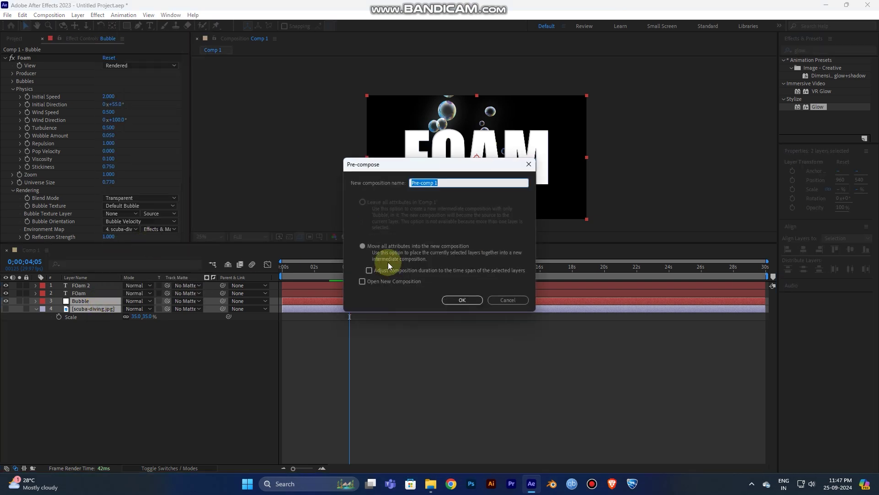
click(463, 300)
click(188, 339)
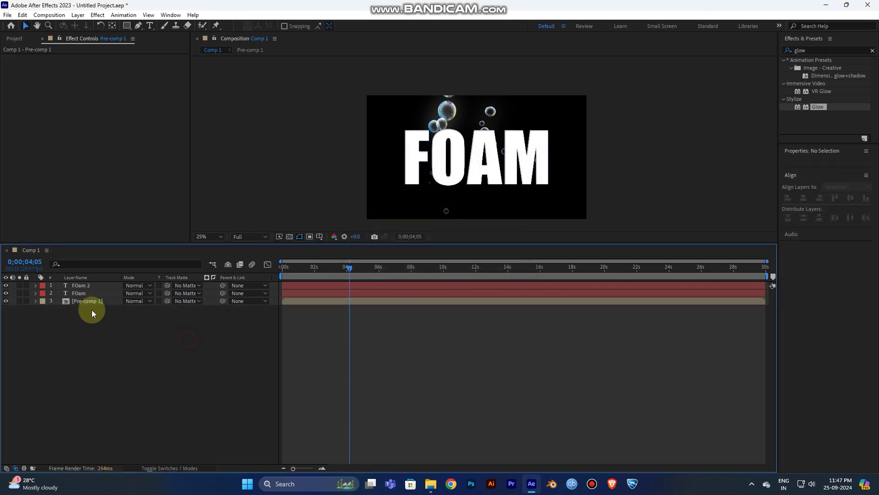
- Move the original FOam text layer below Pre-comp 1, and duplicate the Pre-comp 1 layer
click(93, 301)
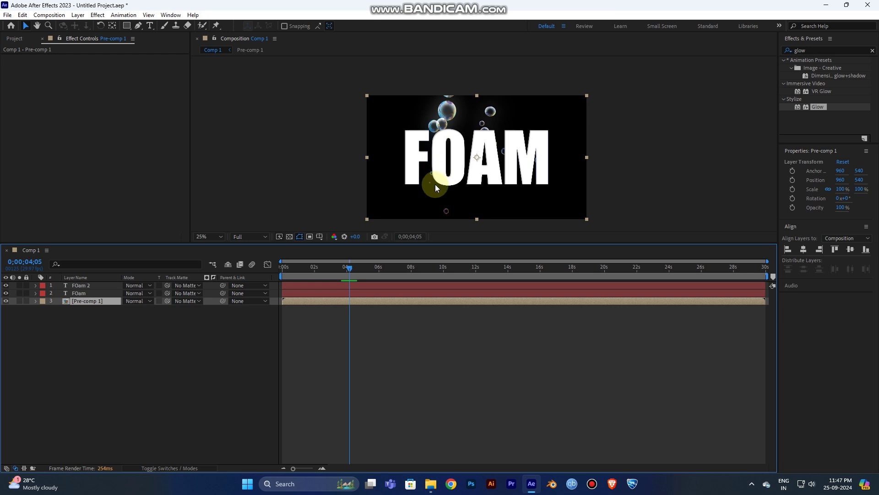
click(84, 292)
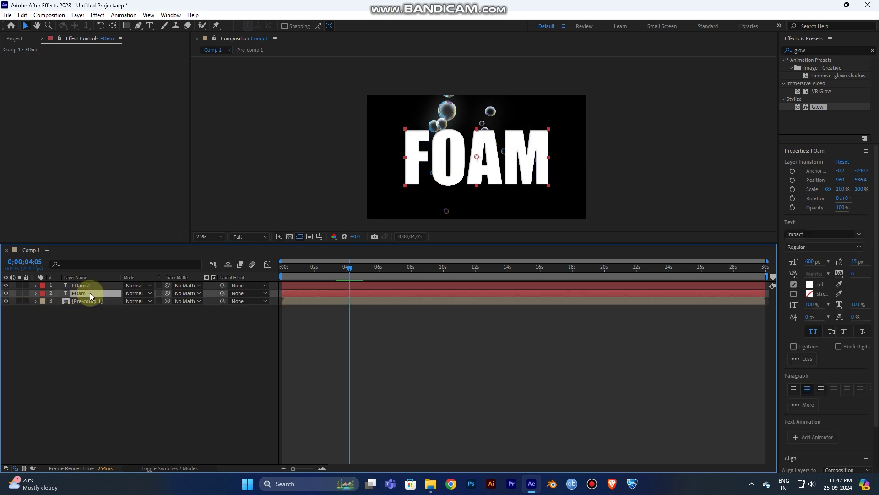
drag(90, 293, 86, 310)
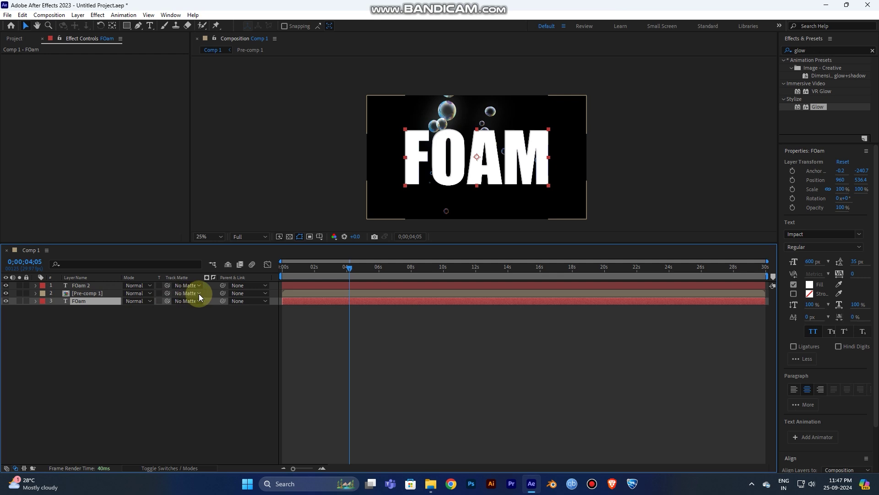
click(105, 297)
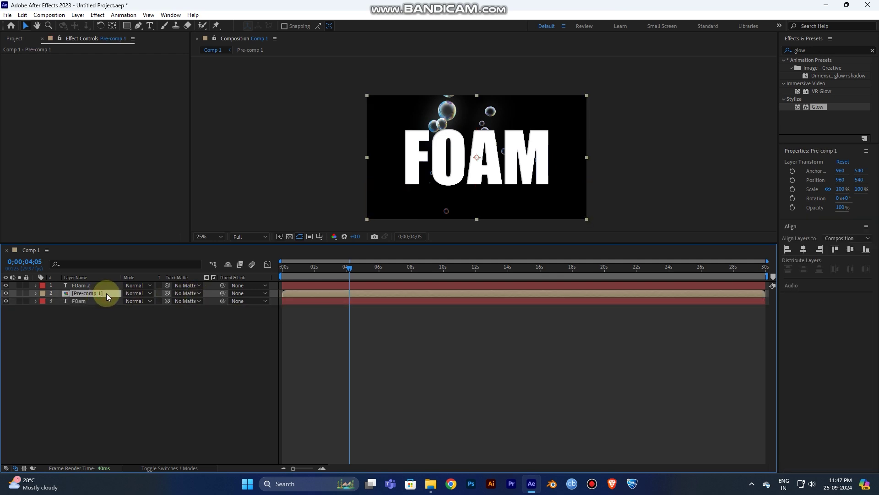
key(ctrl+d)
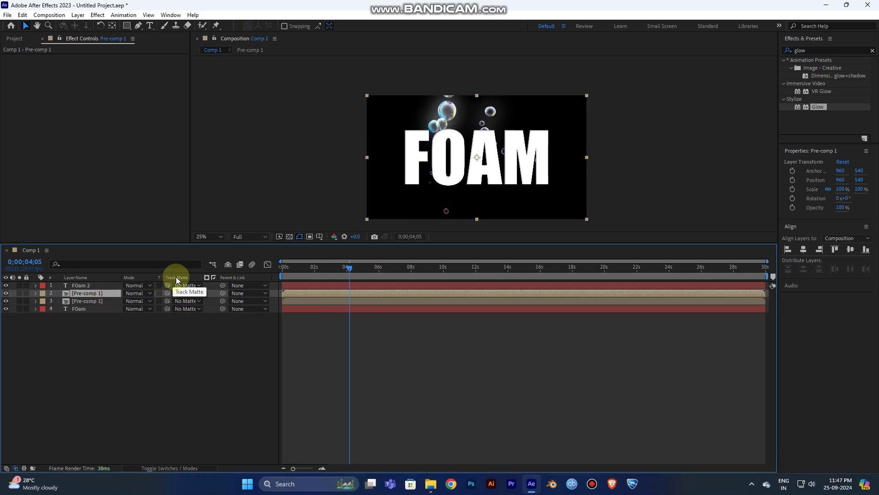
click(189, 468)
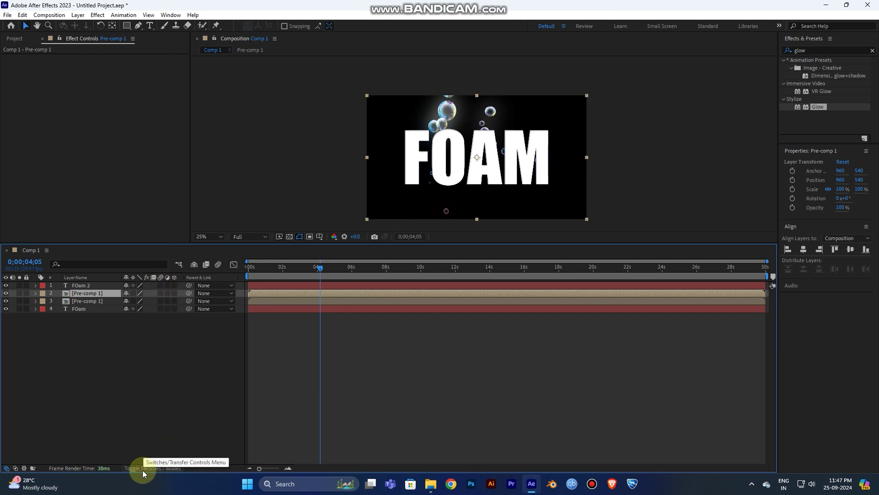
click(172, 468)
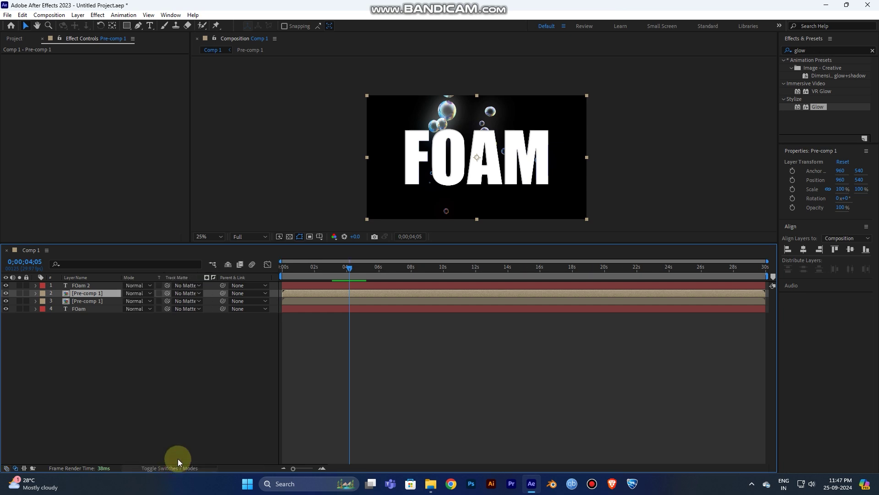
click(196, 301)
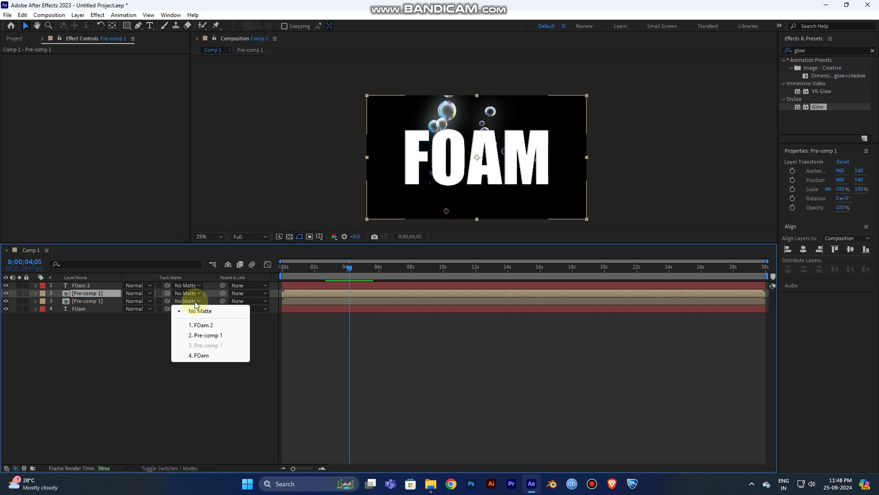
- Rename the lower Pre-comp 1 layer as BObbles 1
click(95, 306)
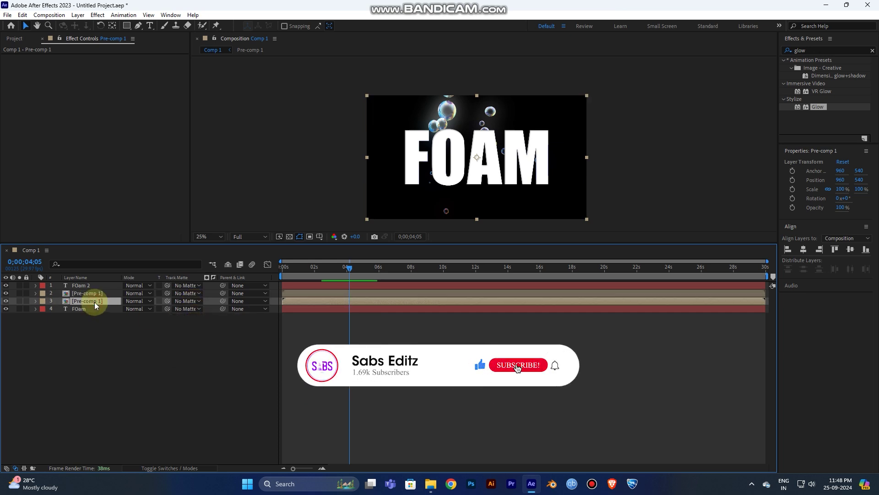
right_click(95, 306)
click(112, 273)
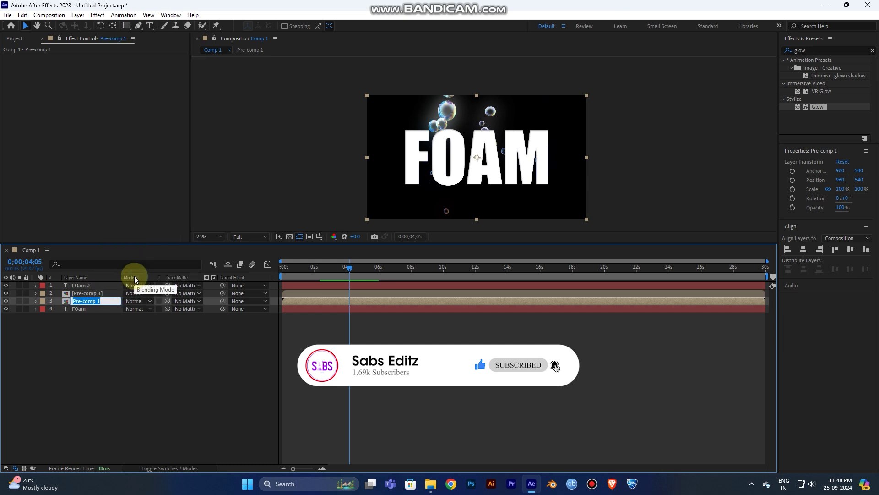
key(shift)
text(F)
key(shift+BackSpace)
text(BObble)
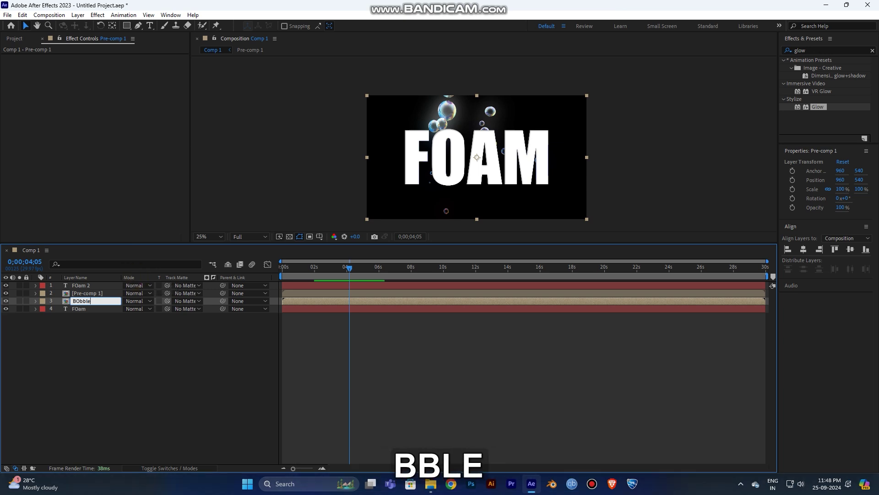
text(s 1)
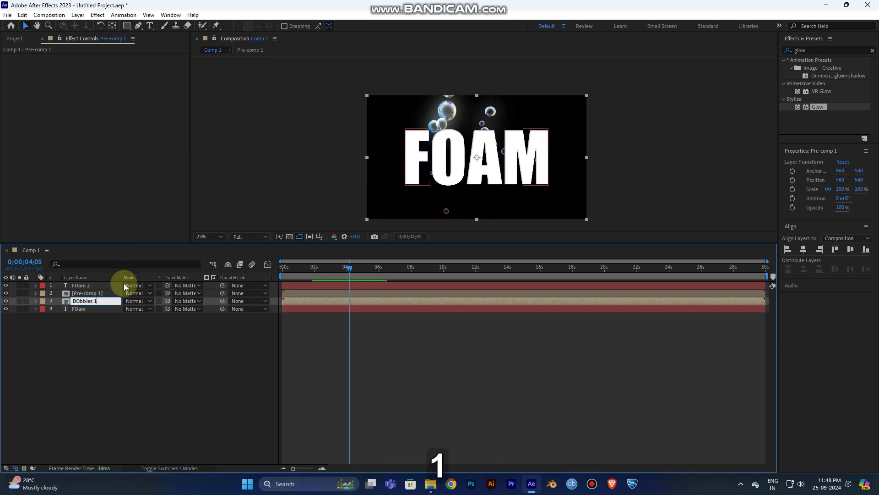
click(55, 309)
click(97, 301)
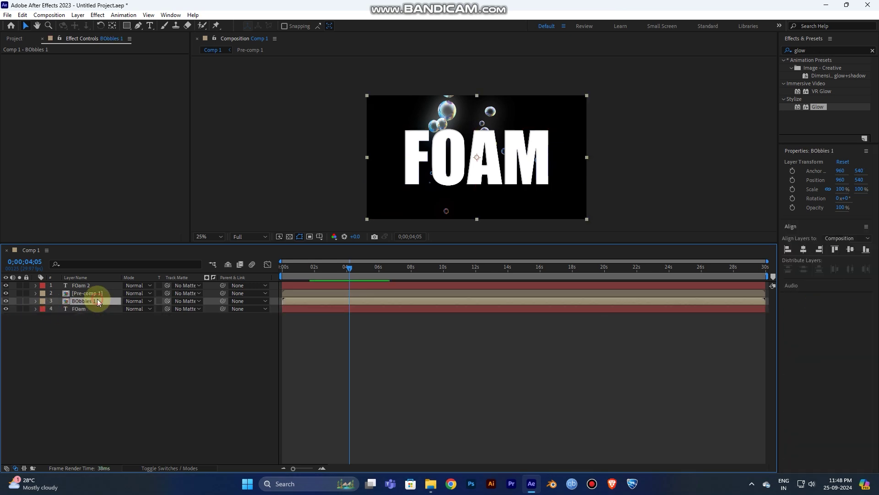
- Rename the remaining Pre-comp 1 layer as Bobbles 2
right_click(96, 293)
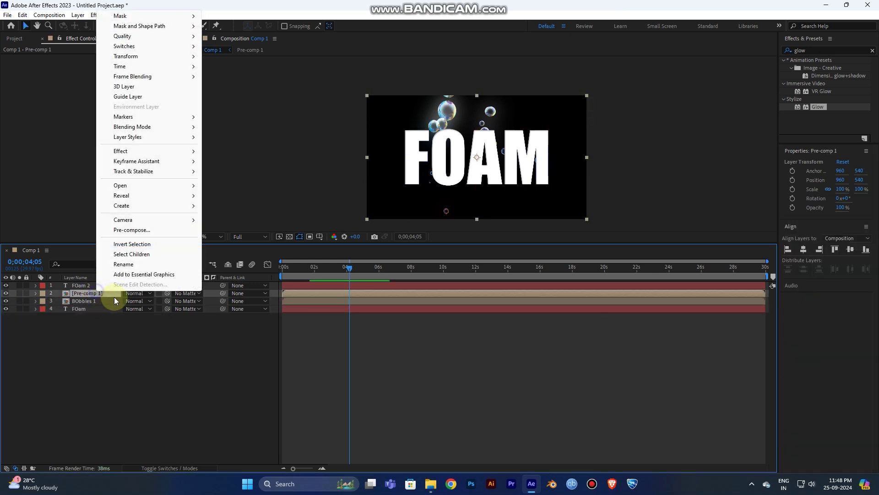
click(131, 264)
text(B)
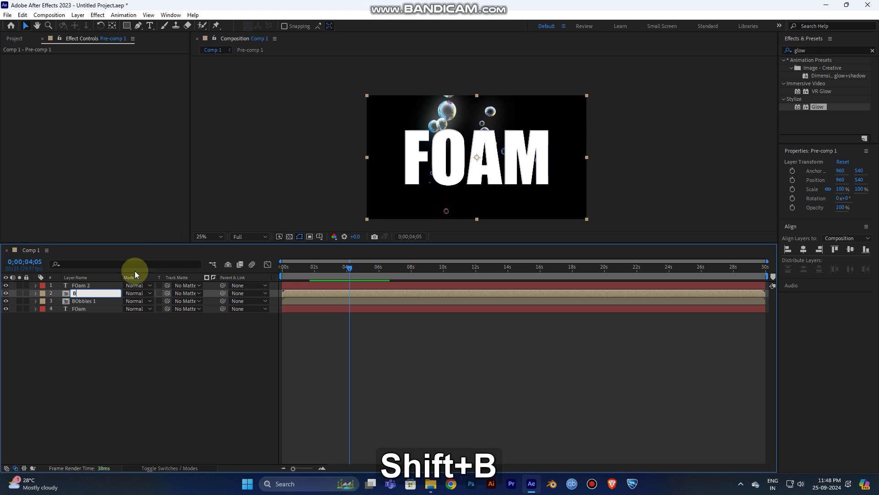
text(obble)
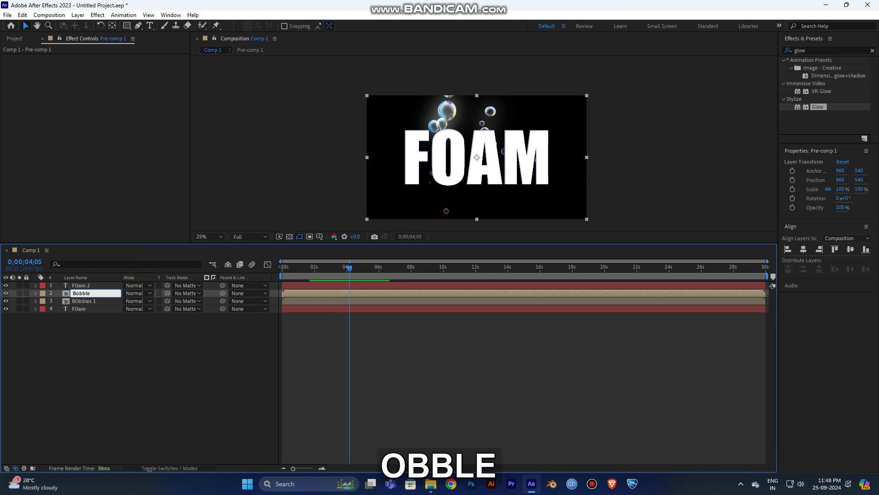
text(s 2)
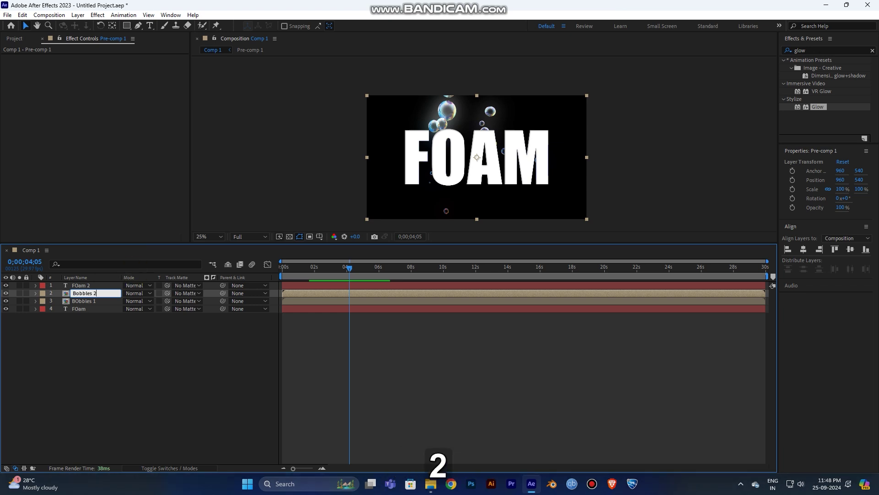
click(123, 357)
- Set the track matte of the BObbles 1 layer to the FOam 2 text layer
click(104, 300)
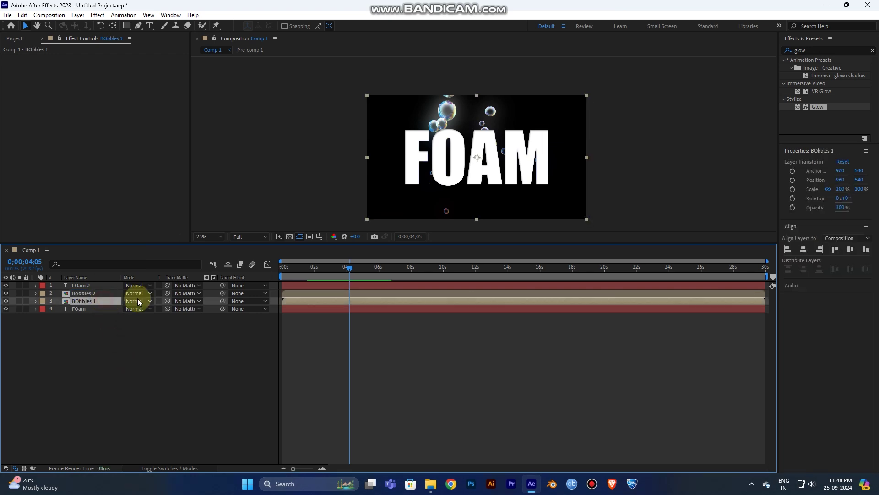
click(195, 302)
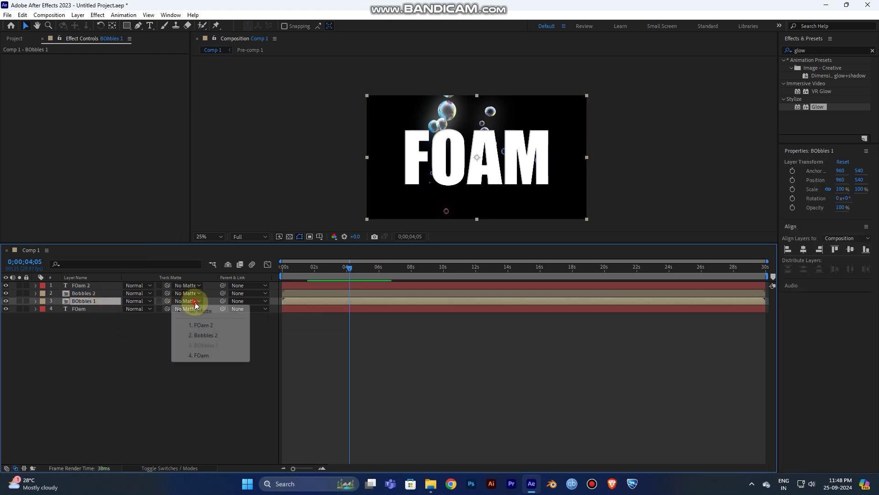
click(209, 326)
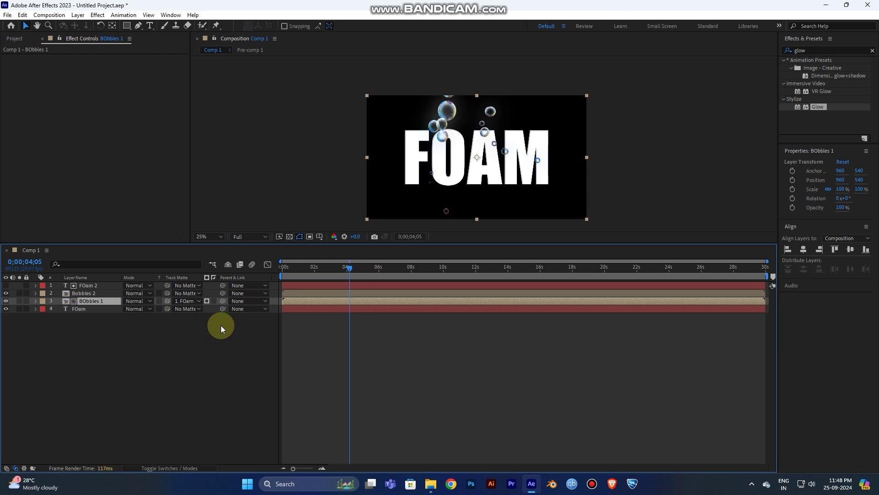
- Hide the Bobbles 2 layer and play back the composition from the start to check the bubbles inside the FOAM letters
scroll(457, 156, up, 2)
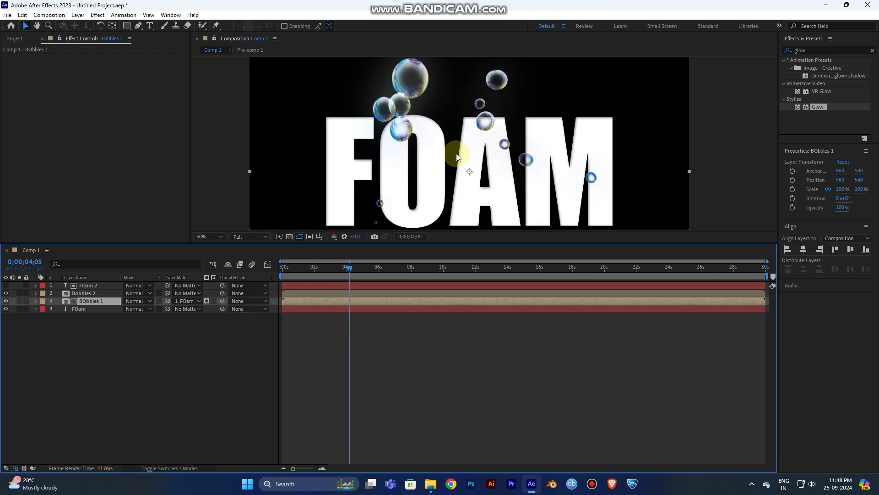
click(6, 309)
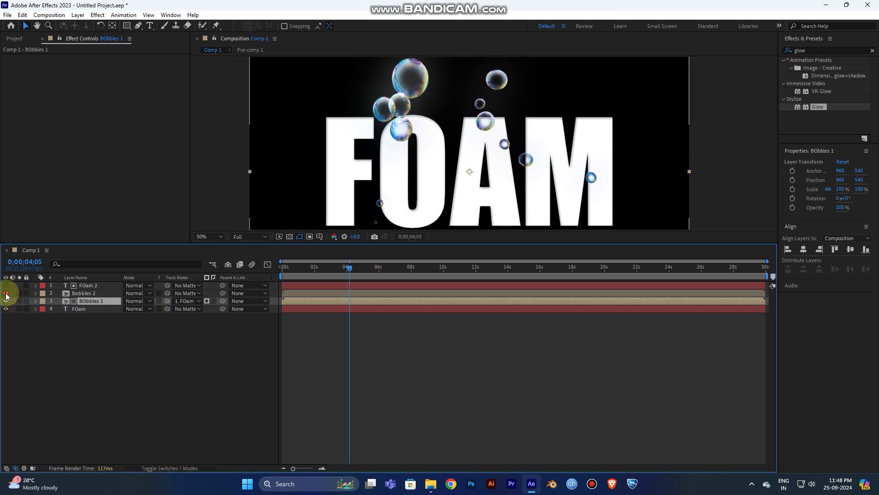
click(6, 293)
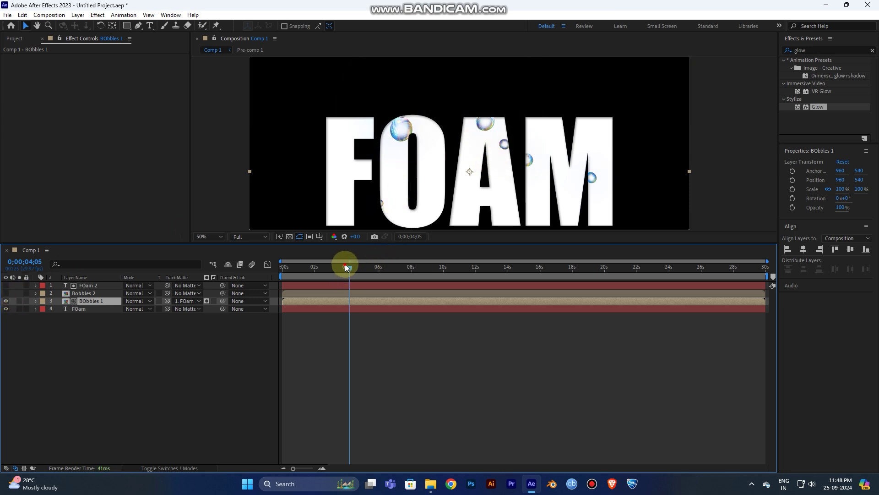
drag(345, 266, 280, 267)
key(space)
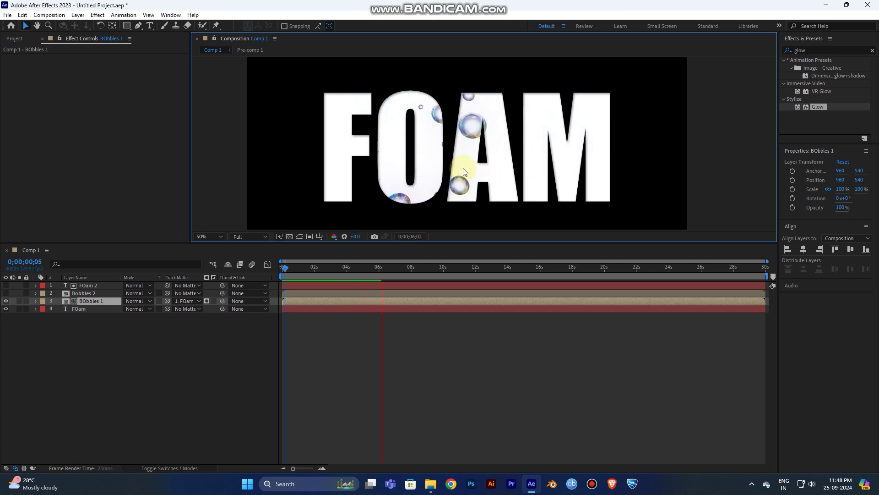
key(comma)
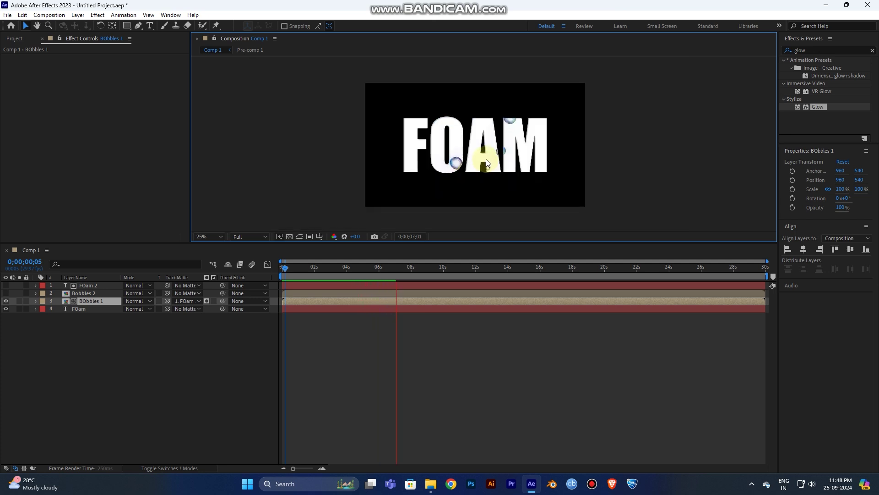
key(space)
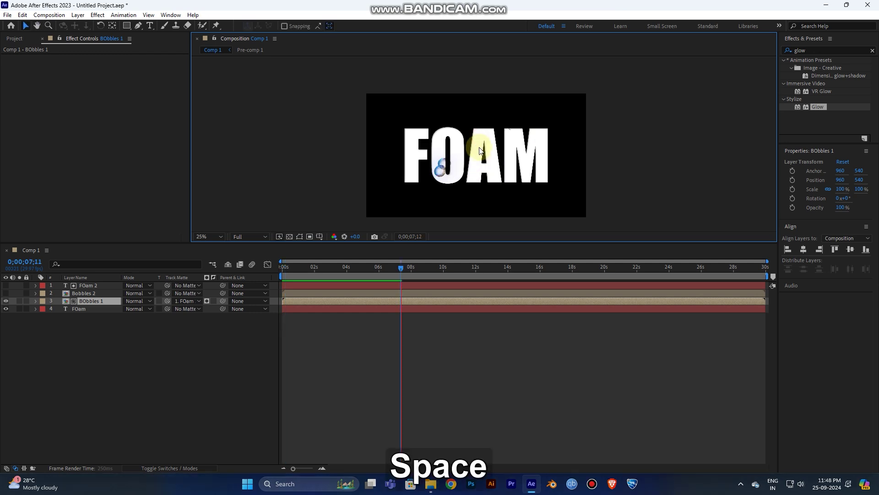
key(period)
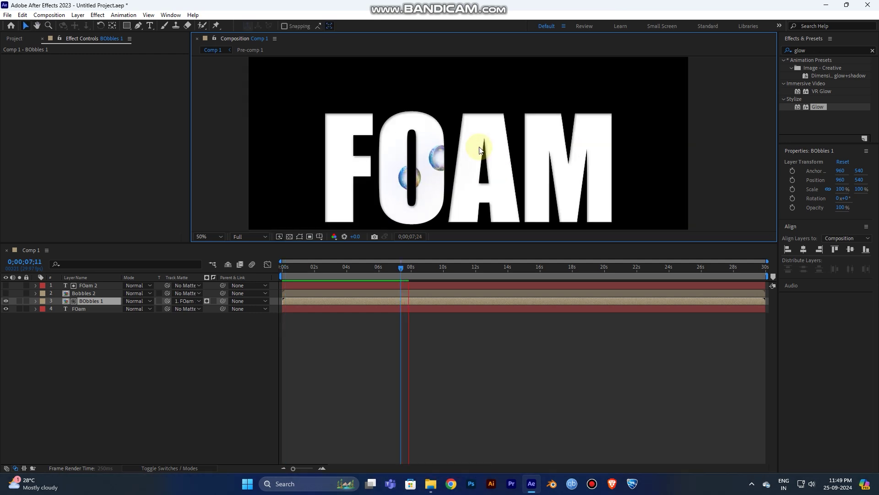
key(space)
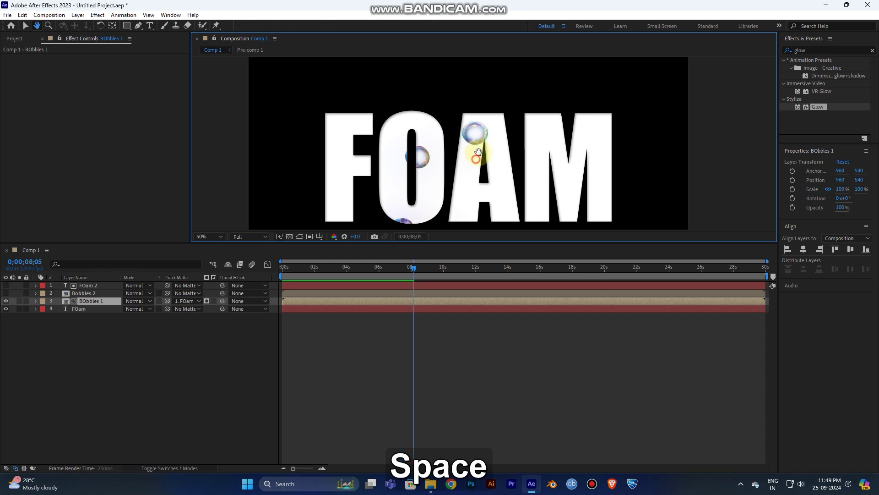
key(space)
- Make the Bobbles 2 layer visible again and select it
click(92, 293)
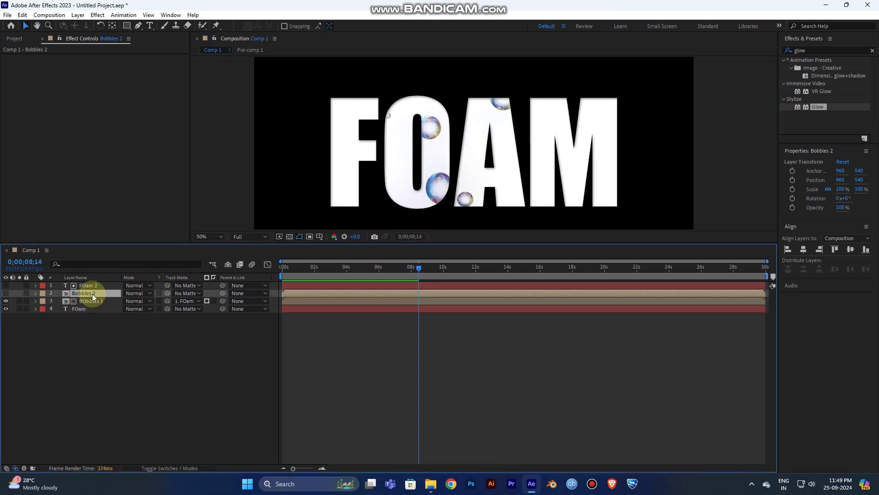
click(13, 301)
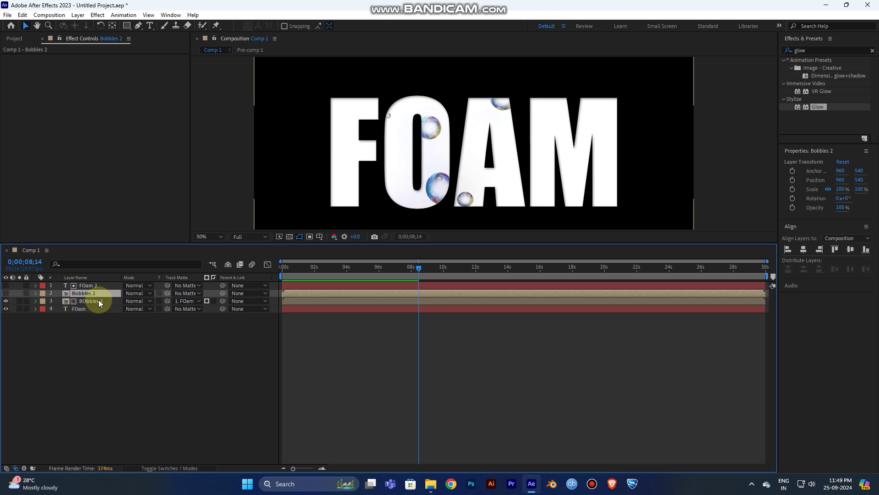
click(6, 293)
scroll(458, 174, down, 2)
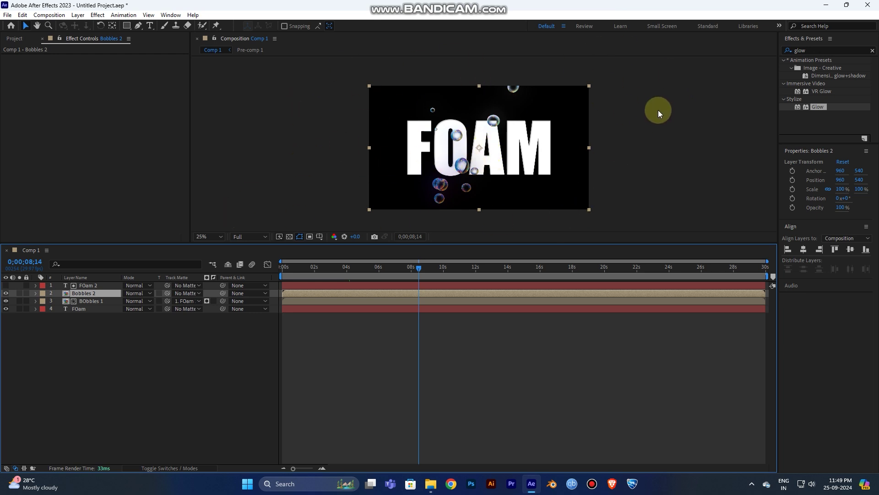
key(period)
key(period)
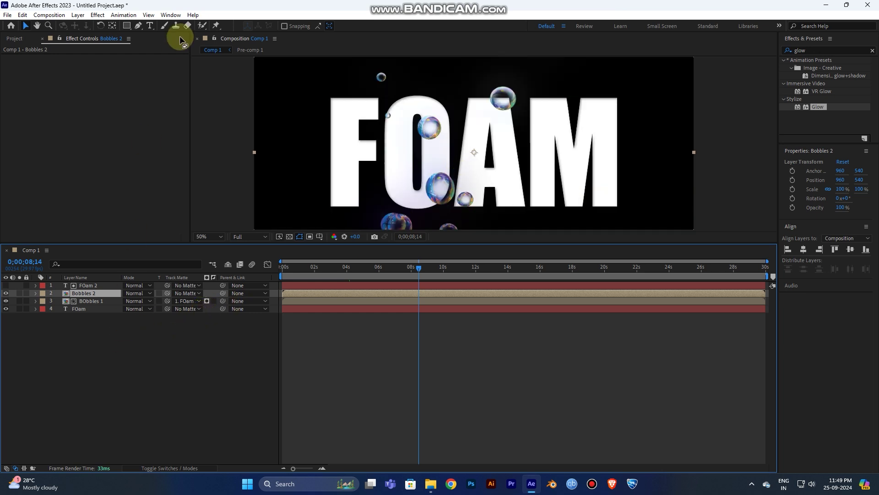
- Begin a Pen tool mask on Bobbles 2, running from outside the frame above the F, curving through O and A, past M's base
click(139, 25)
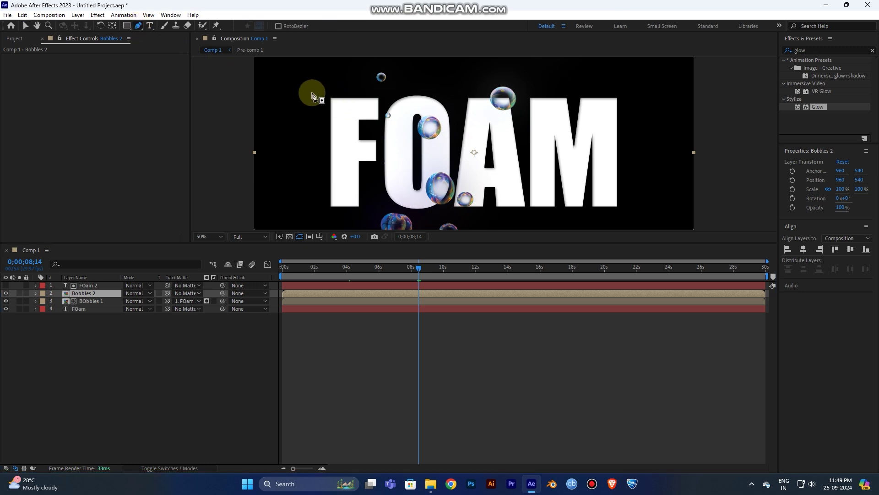
click(242, 92)
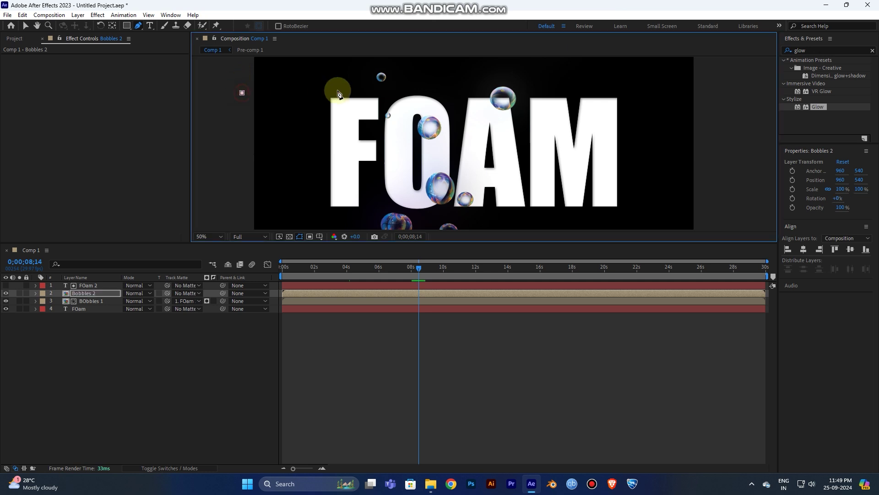
click(366, 95)
click(379, 122)
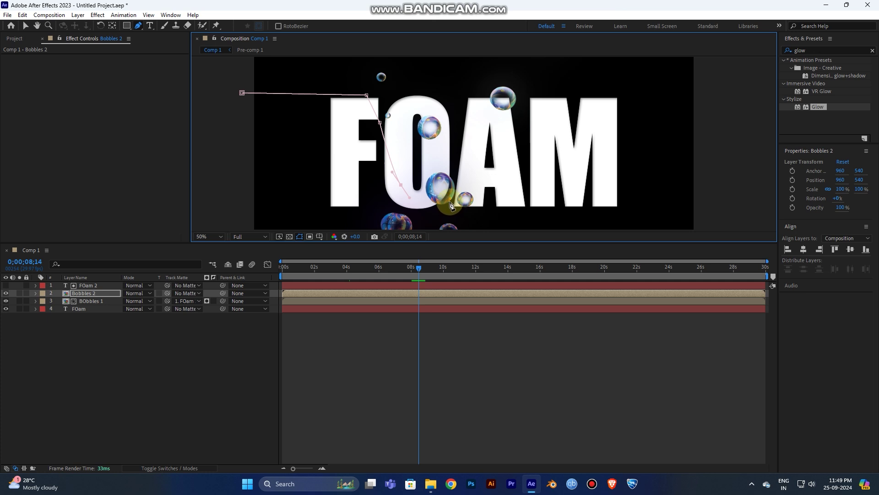
drag(462, 188, 492, 169)
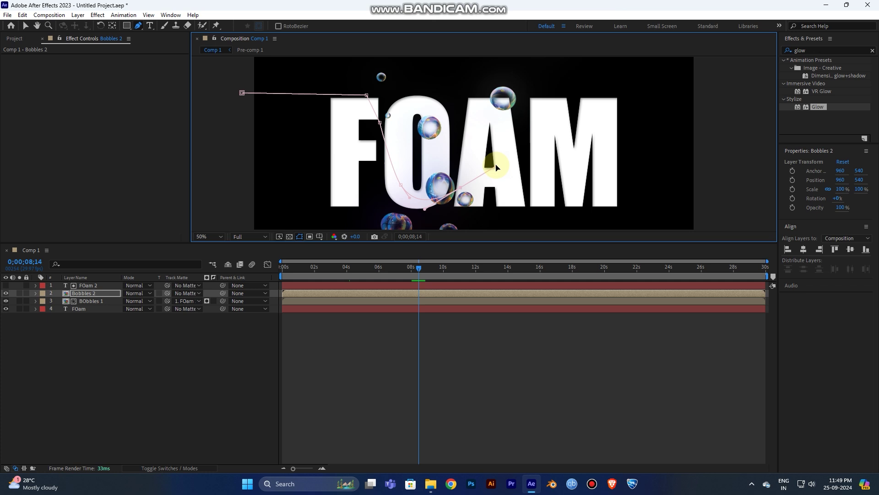
key(alt)
drag(497, 166, 530, 208)
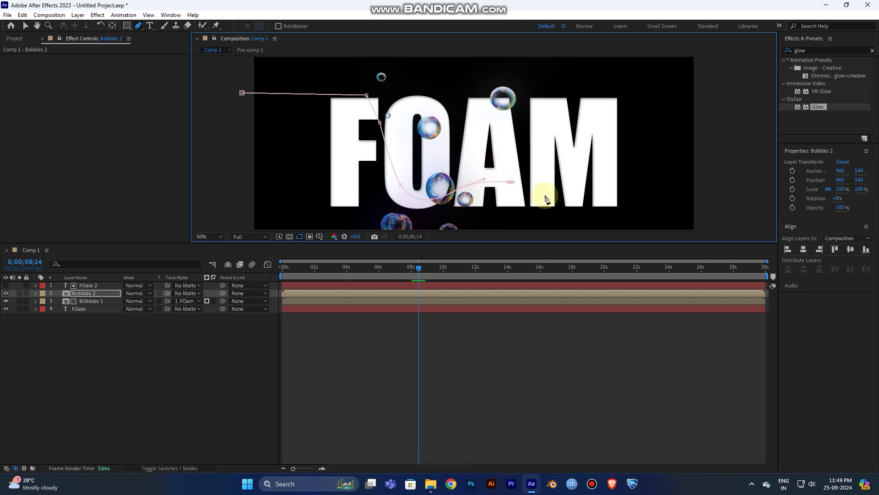
key(ctrl+z)
click(617, 206)
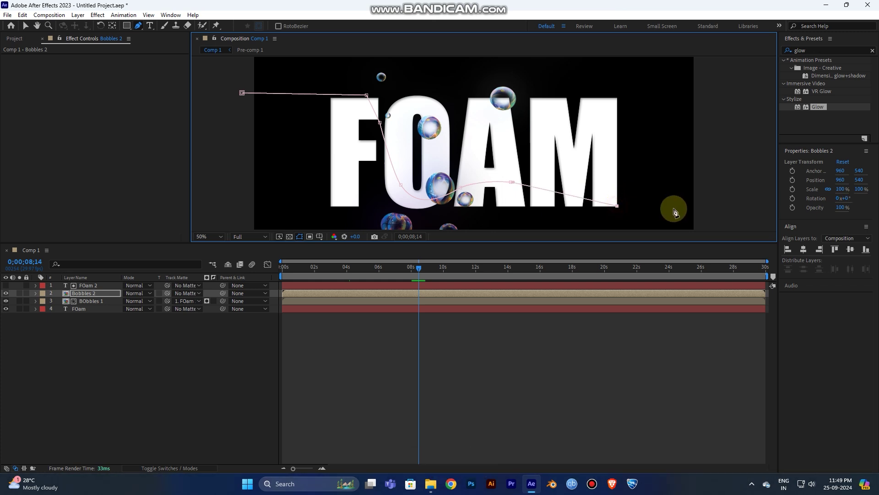
click(697, 207)
- Close the Bobbles 2 mask path around the lower frame corners, enclosing the area beneath the curved edge
scroll(532, 159, down, 1)
scroll(510, 136, up, 1)
drag(474, 124, 567, 191)
scroll(527, 163, up, 1)
click(564, 188)
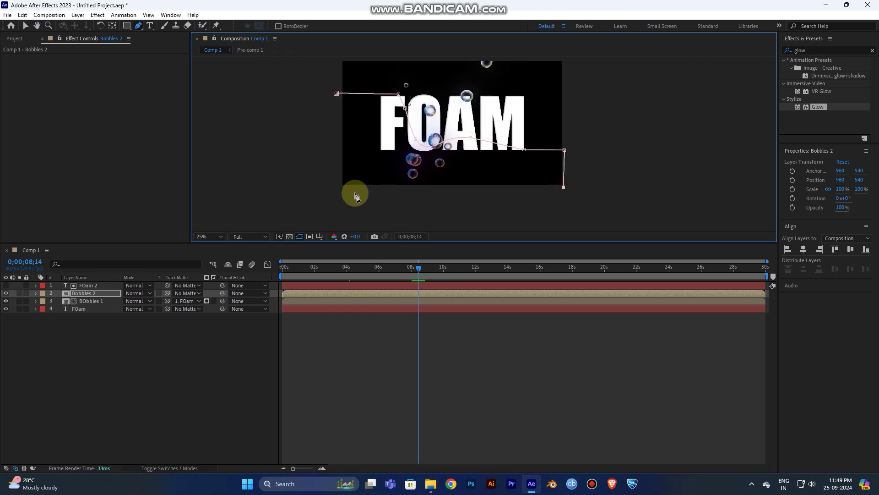
click(333, 190)
click(337, 95)
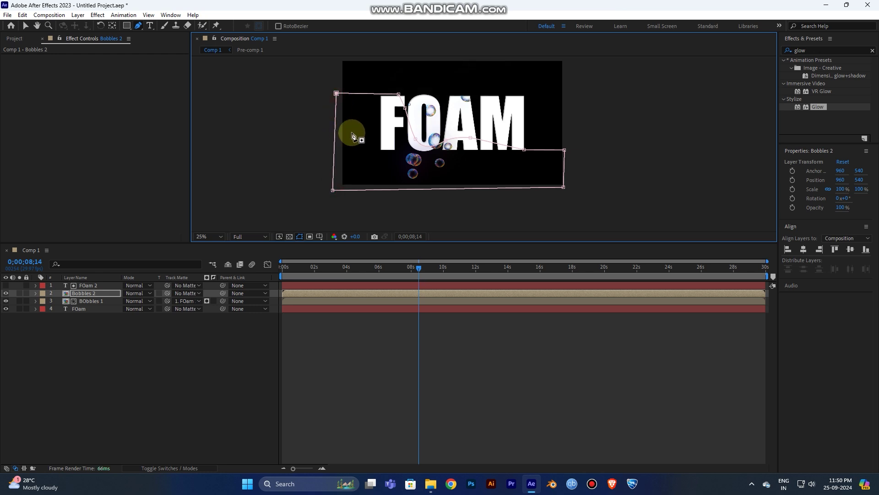
- Solo the Bobbles 2 layer and check how the mask cuts the bubbles along its curved edge
scroll(350, 133, up, 3)
drag(410, 118, 511, 186)
scroll(486, 179, down, 1)
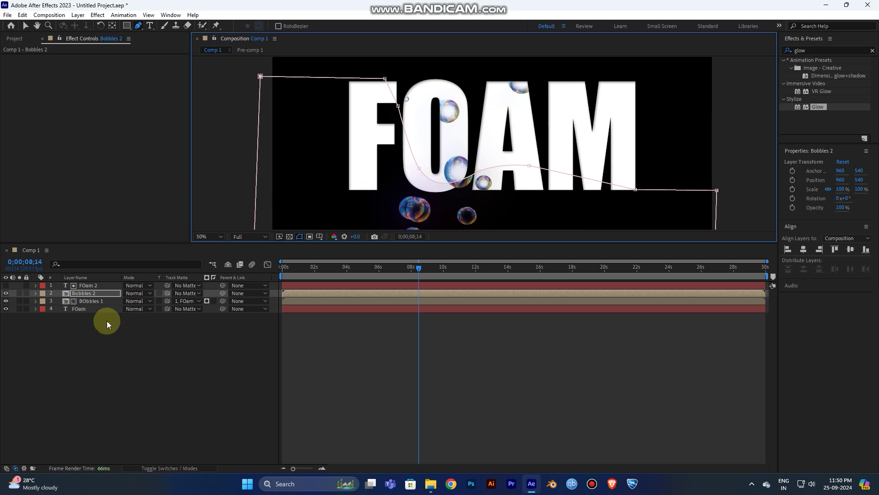
drag(384, 144, 386, 119)
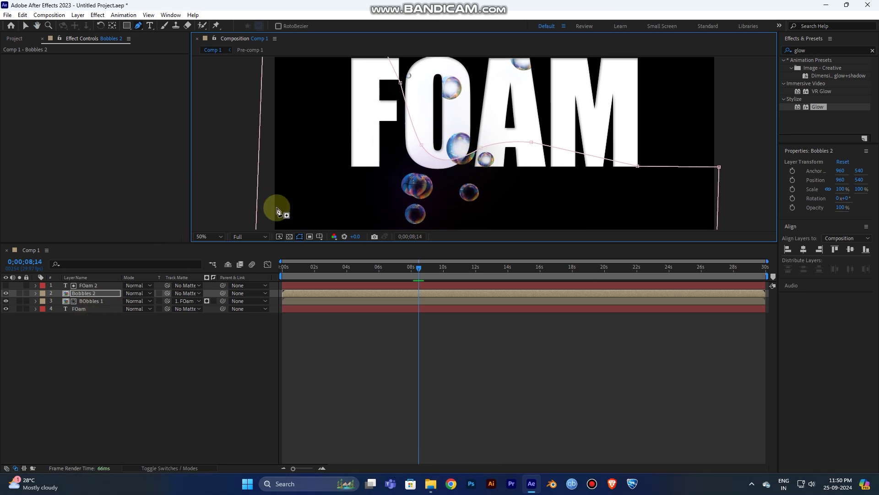
click(19, 294)
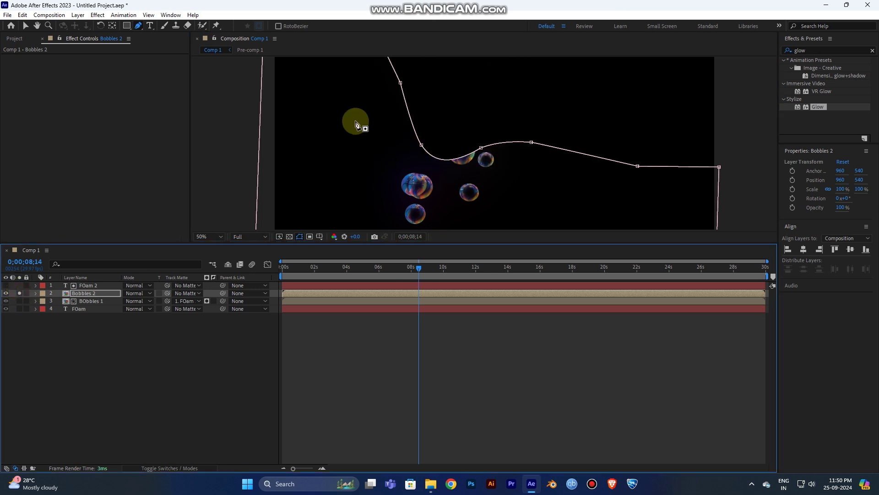
scroll(430, 138, down, 2)
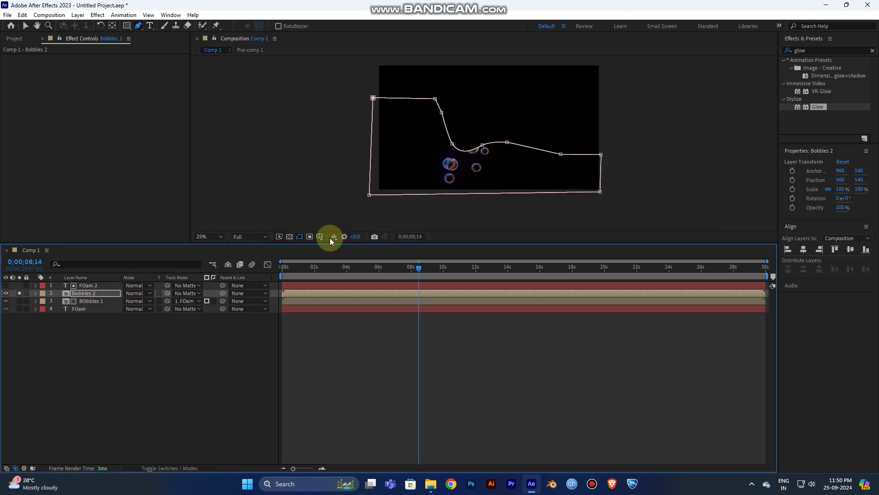
- Reveal Mask 1 of the Bobbles 2 layer and preview the masked bubbles from the start of the timeline
click(35, 293)
click(44, 302)
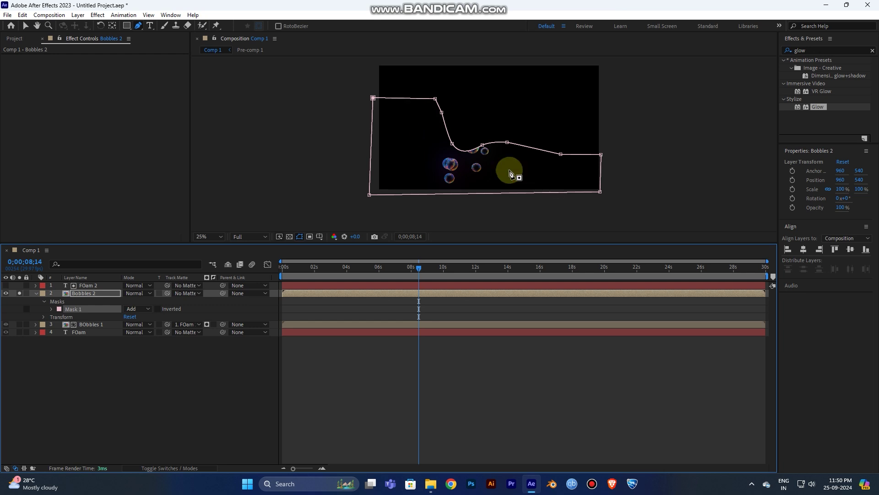
click(287, 268)
drag(287, 268, 282, 269)
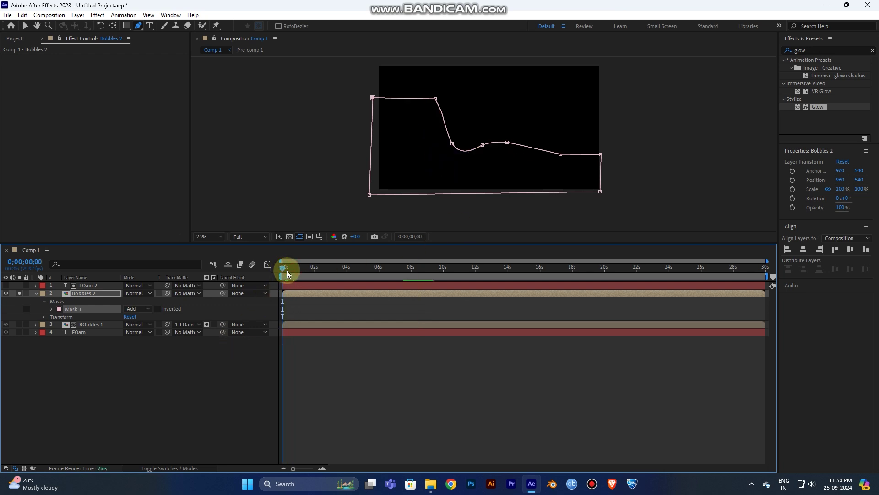
key(space)
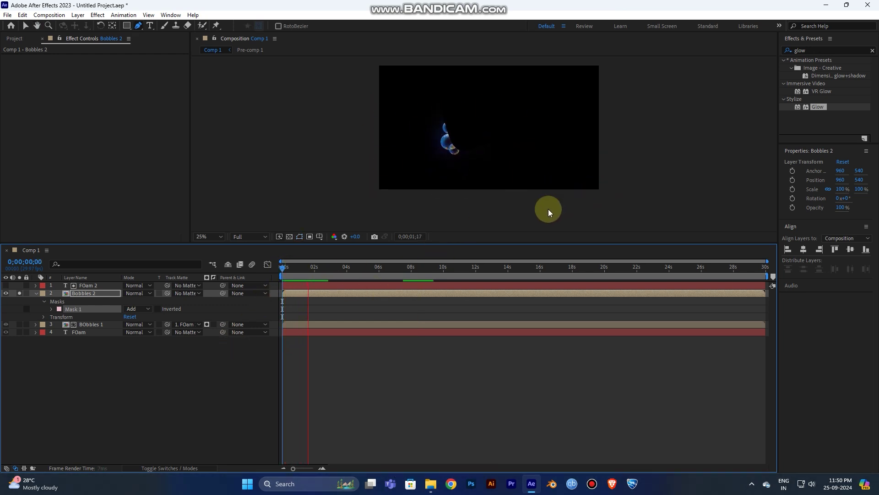
key(space)
- Copy Mask 1 from Bobbles 2, paste it onto the BObbles 1 layer, and reveal the pasted mask
key(ctrl+c)
click(98, 324)
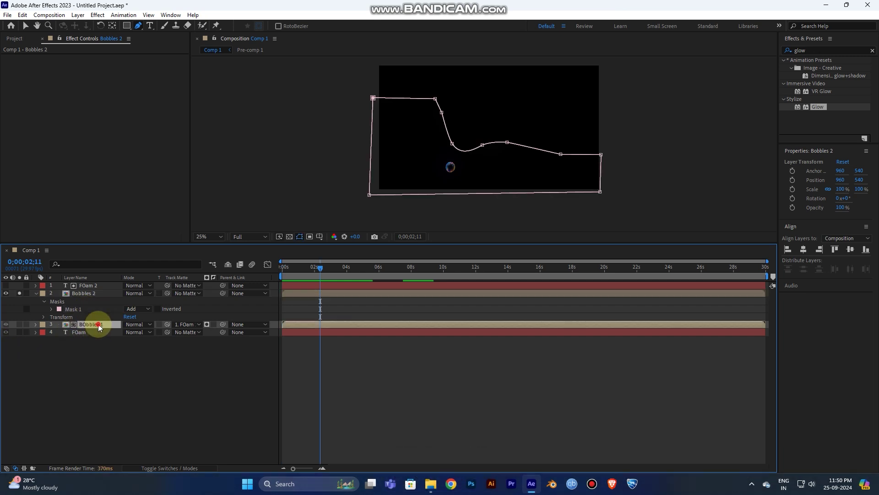
click(36, 324)
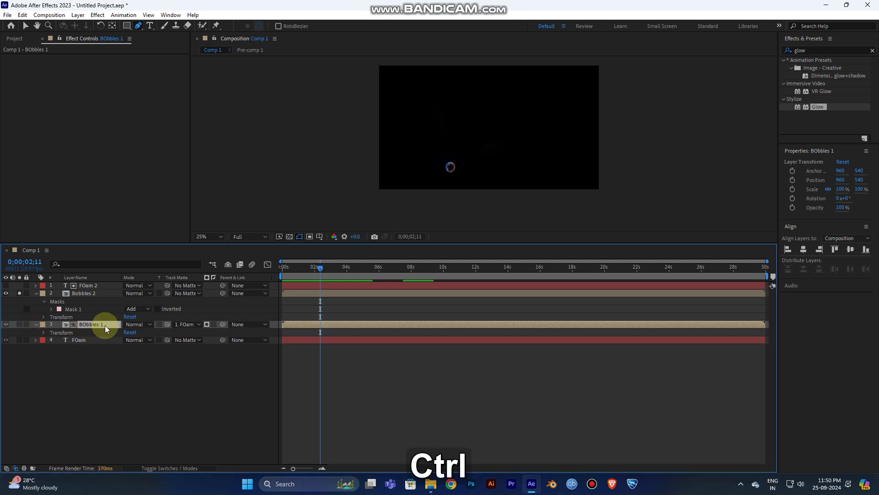
key(ctrl+v)
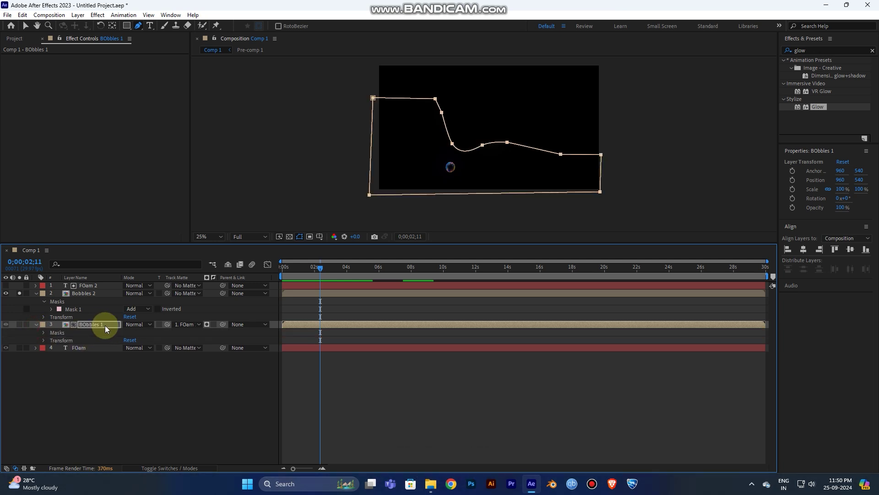
click(43, 332)
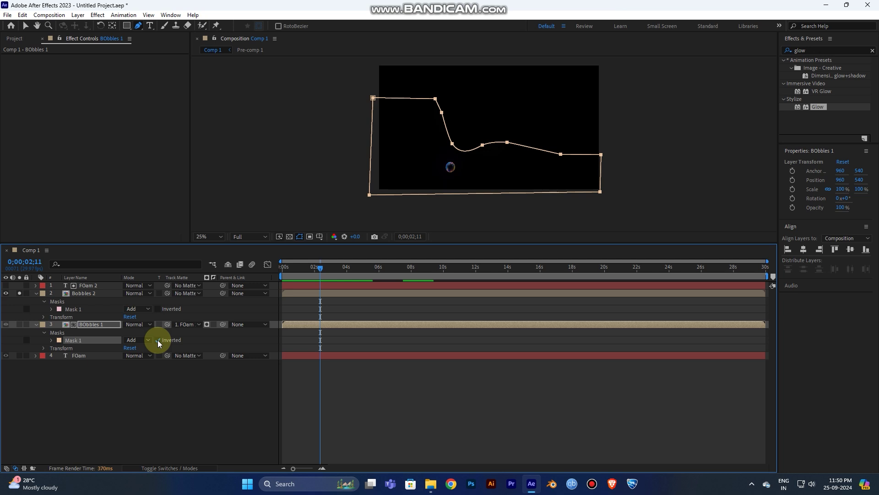
- Unsolo Bobbles 2, invert its mask while keeping the BObbles 1 mask uninverted, and preview the composition from the start
click(19, 294)
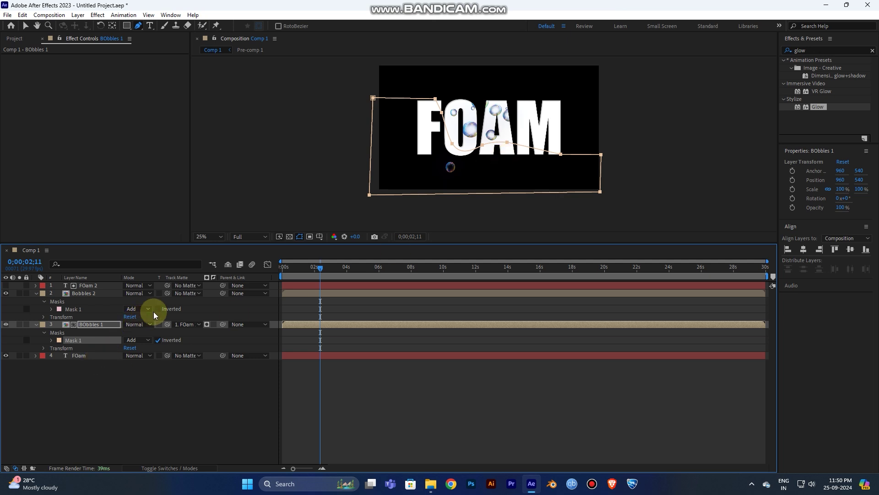
click(158, 326)
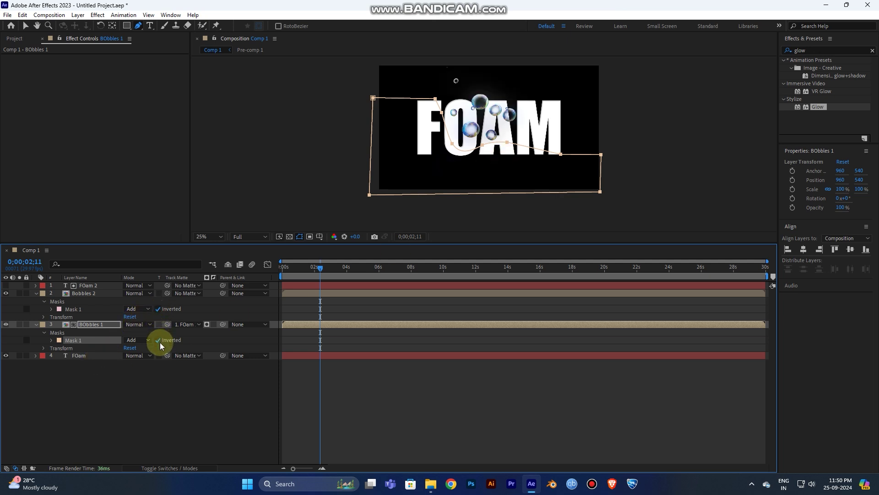
click(159, 341)
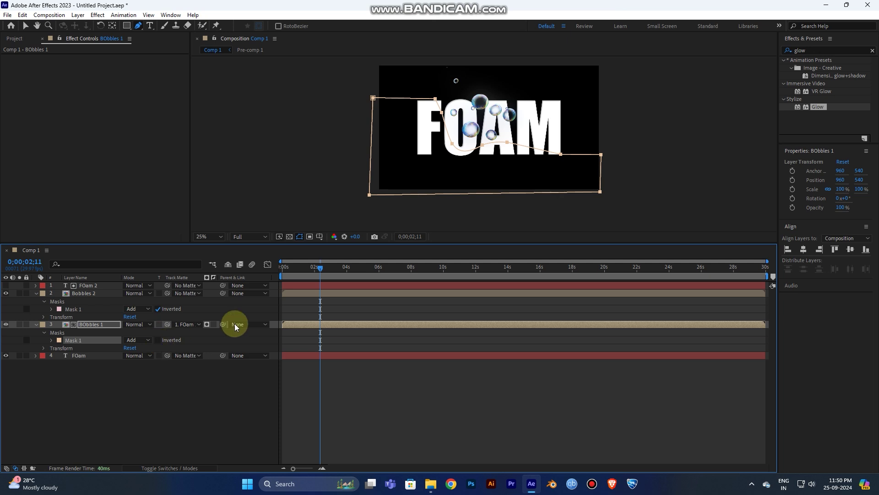
drag(326, 270, 283, 276)
key(space)
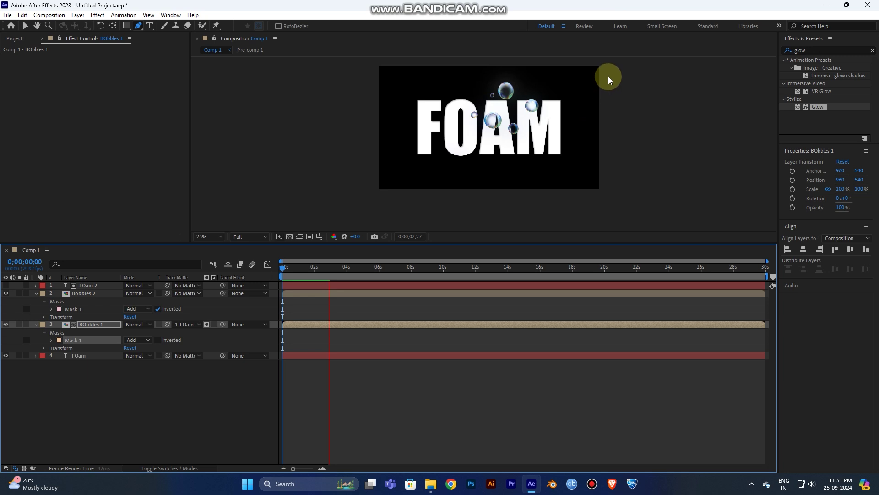
- Recentre the FOAM text in the viewer and preview the bubble animation from near the start of the timeline
key(space)
drag(501, 124, 498, 150)
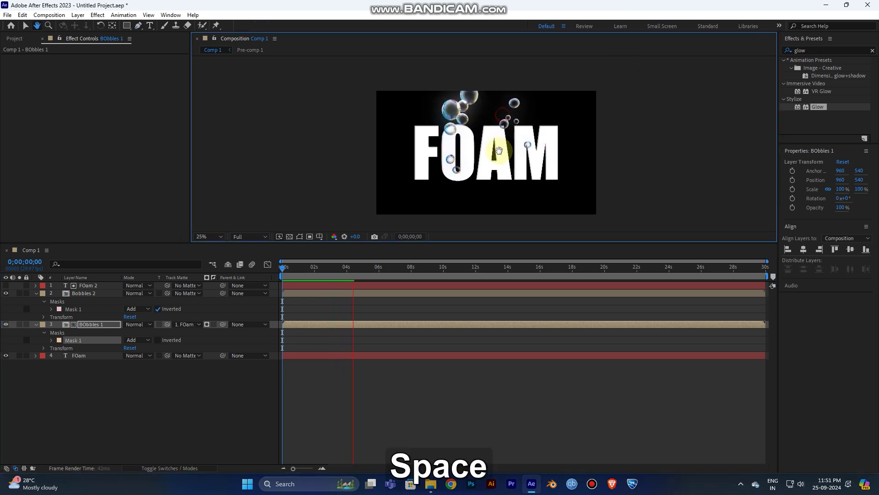
key(space)
key(space)
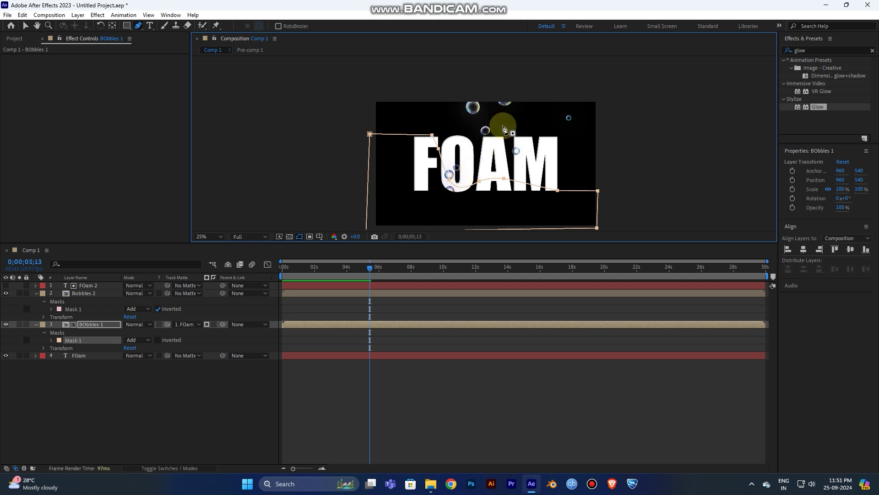
drag(361, 264, 282, 287)
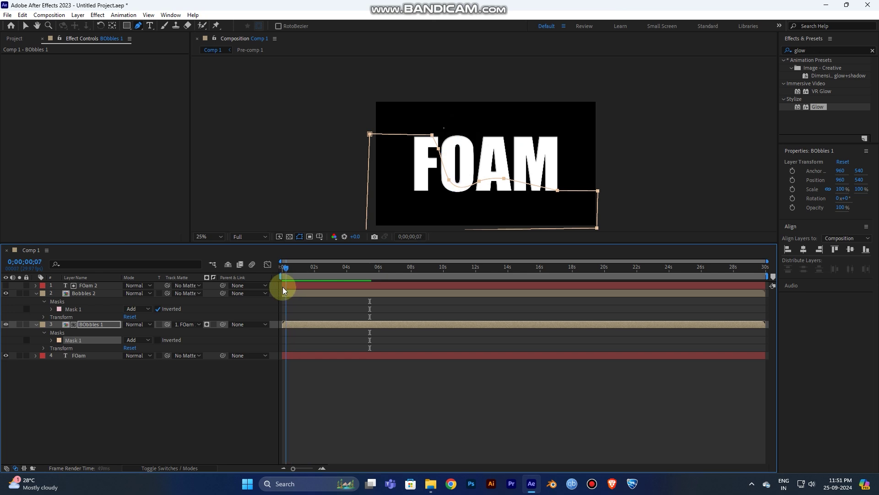
key(space)
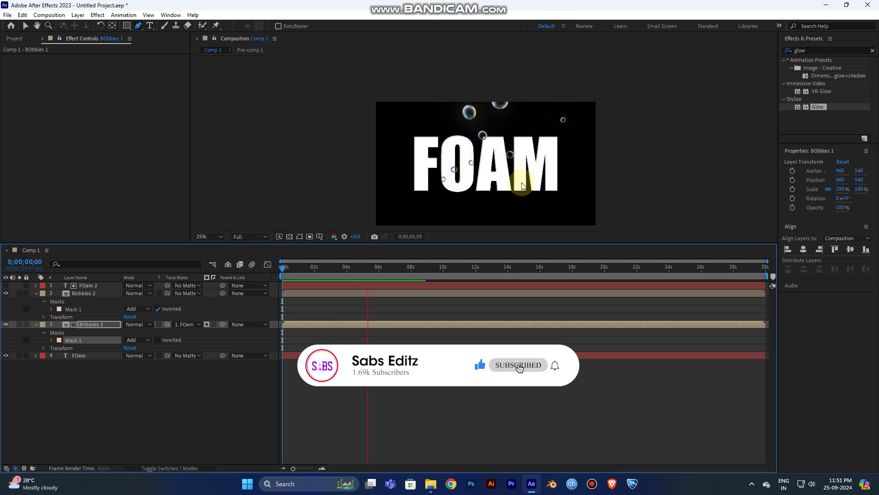
key(space)
- Move to 0;00;06;21, deselect the layers, and examine the mask seam on the bubble at the base of the letter O
scroll(471, 187, up, 4)
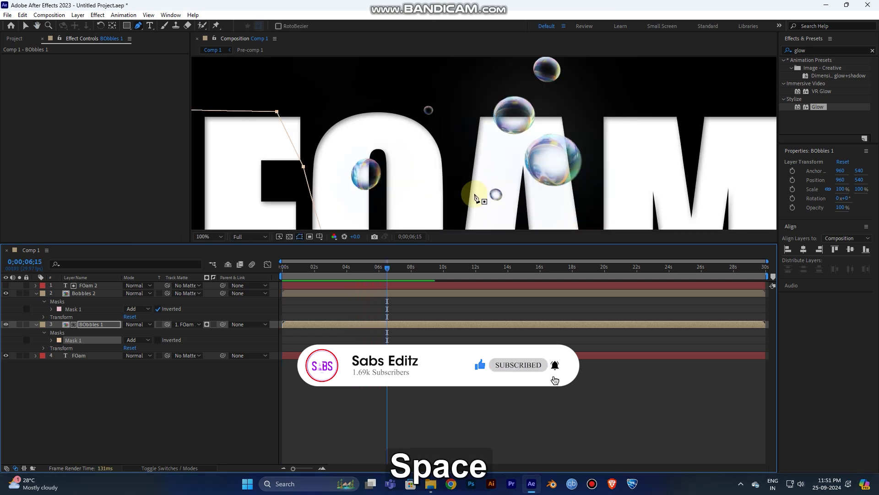
drag(471, 191, 473, 85)
click(389, 268)
key(g)
click(469, 389)
scroll(382, 187, up, 2)
key(space)
drag(382, 186, 349, 154)
scroll(348, 146, up, 2)
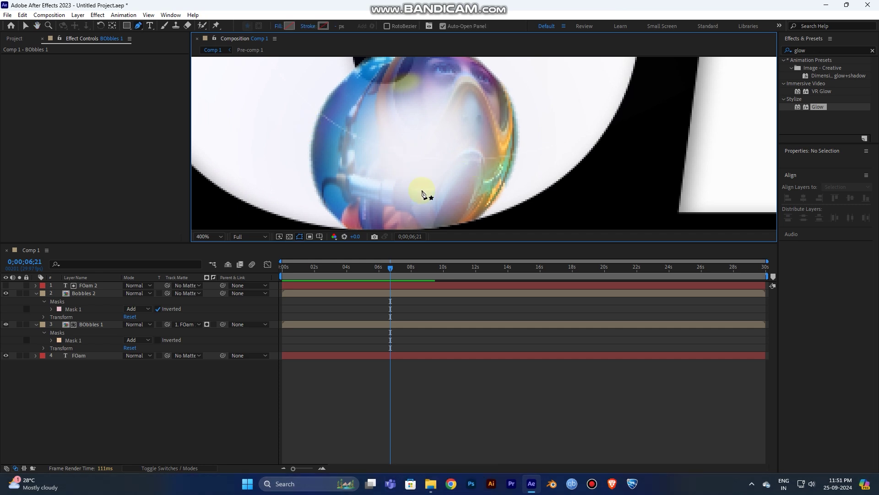
- Set the Mask Feather of Mask 1 to 10 pixels on both the Bobbles 2 and BObbles 1 layers
click(51, 309)
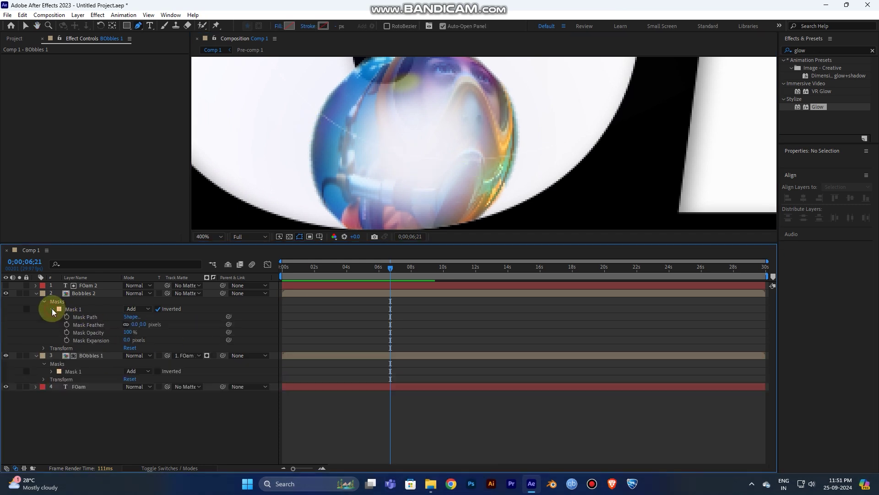
click(136, 325)
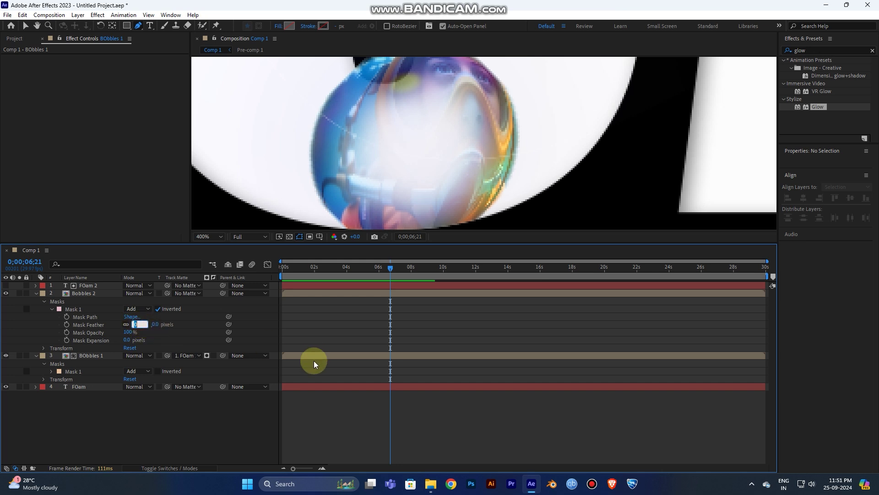
text(10)
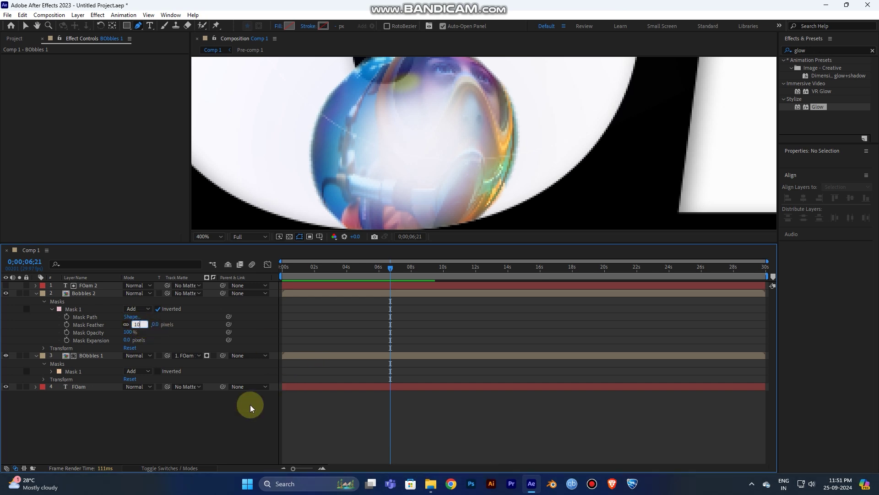
click(51, 371)
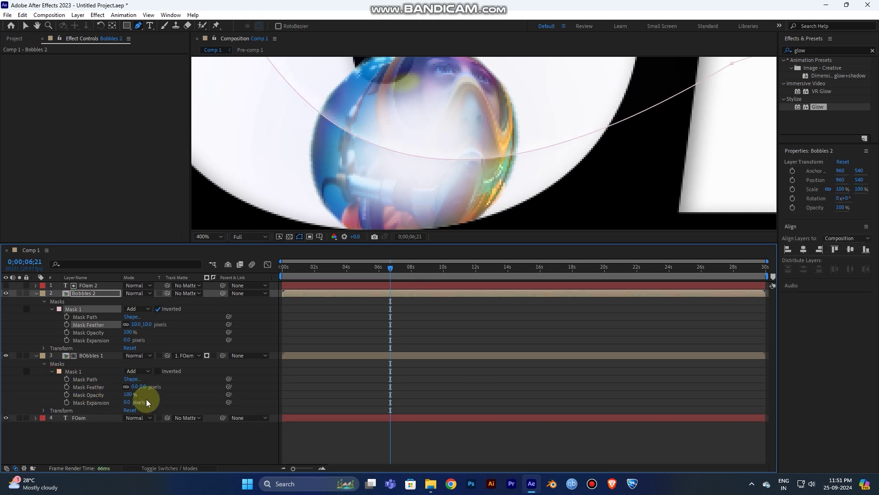
text(10)
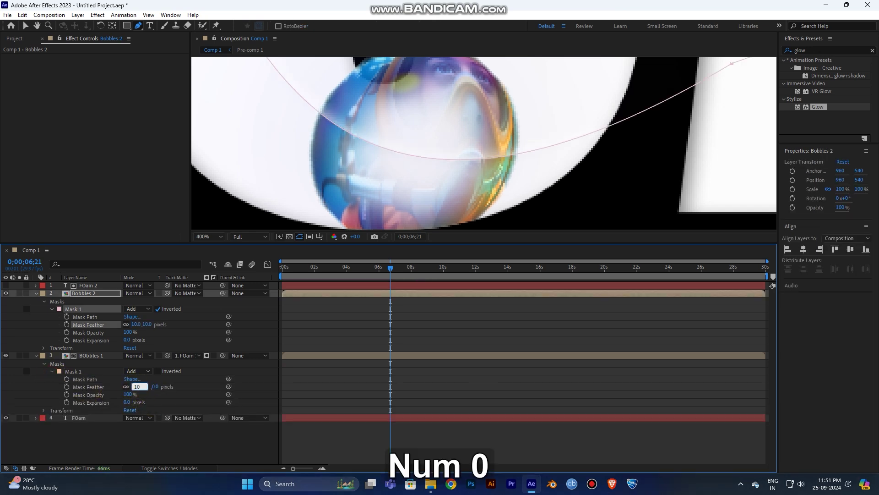
- Set the Mask Expansion of Mask 1 to 5 pixels on BObbles 1 and 2 pixels on Bobbles 2, then deselect
click(126, 403)
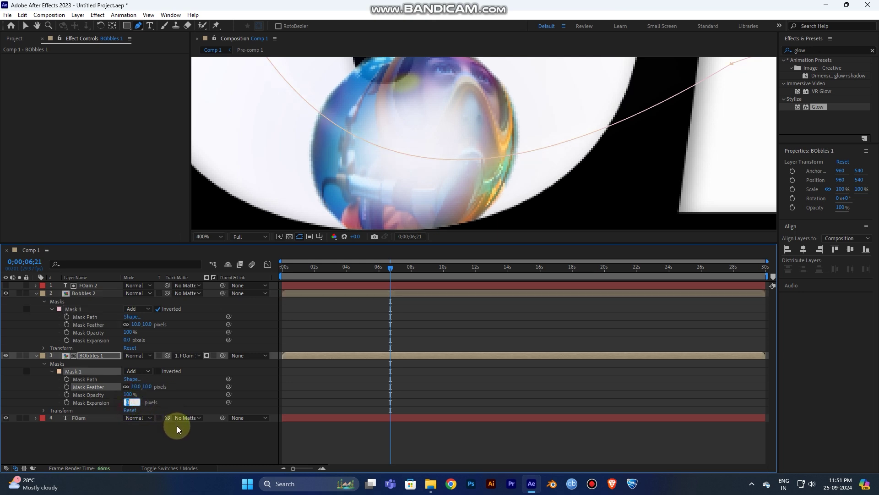
text(5.)
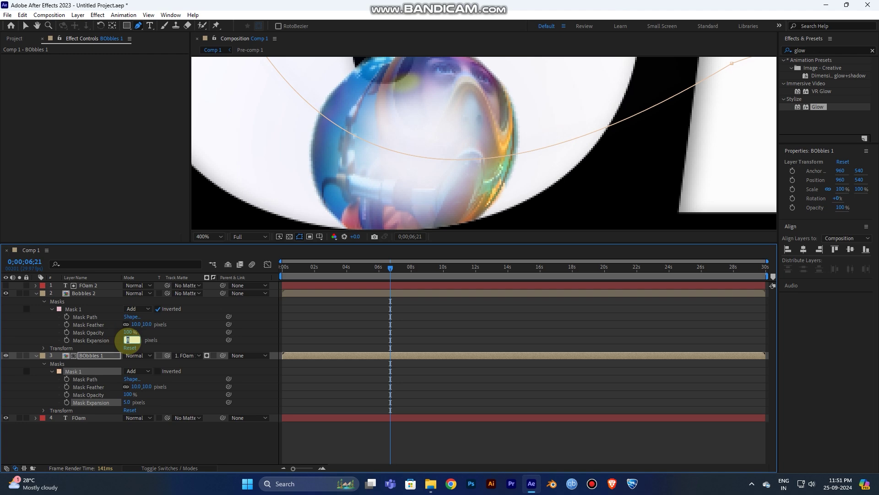
key(Return)
drag(124, 340, 127, 341)
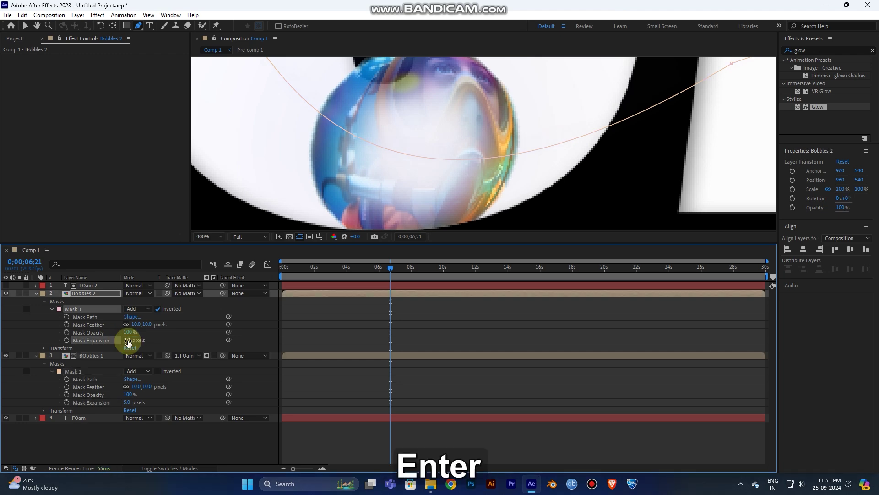
click(518, 435)
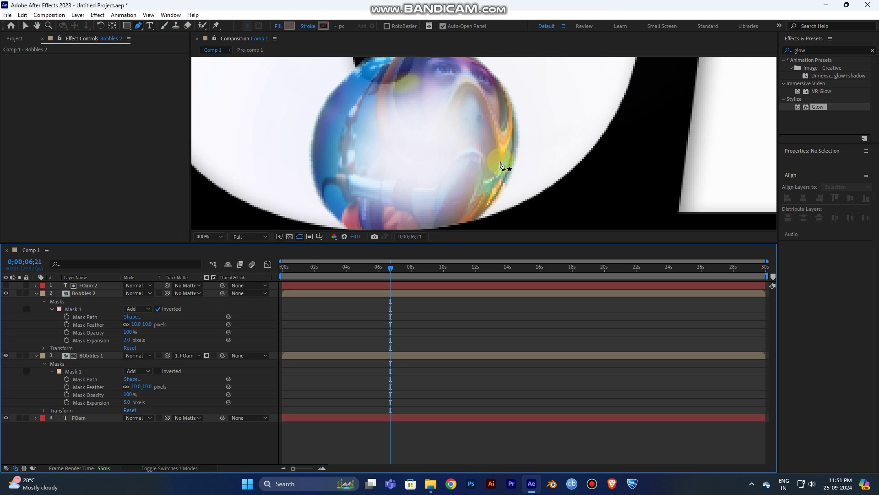
- Examine the feathered mask seam on the bubble at the base of the letter O, both close up and from farther out
scroll(422, 168, down, 2)
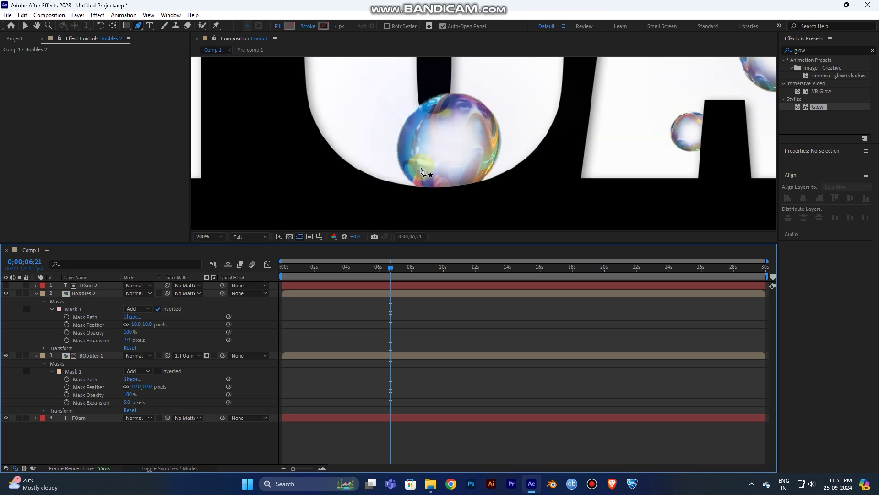
scroll(422, 170, down, 2)
scroll(471, 146, up, 1)
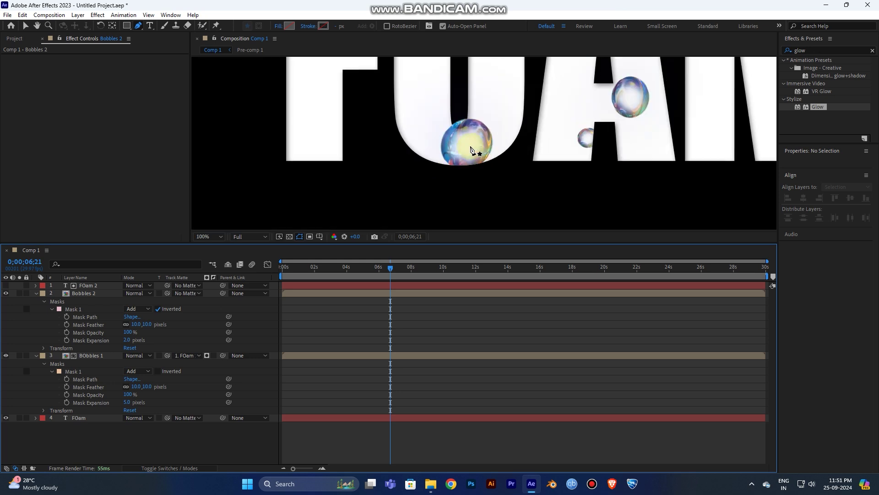
scroll(472, 149, up, 3)
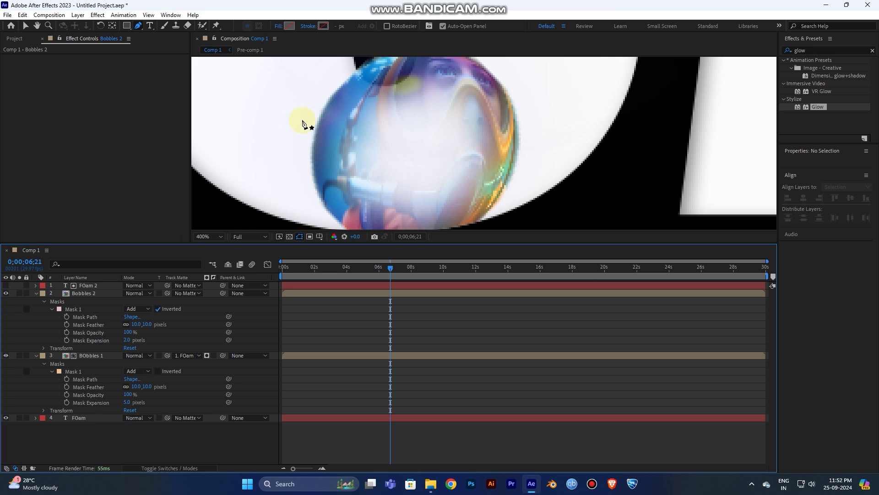
scroll(454, 172, down, 3)
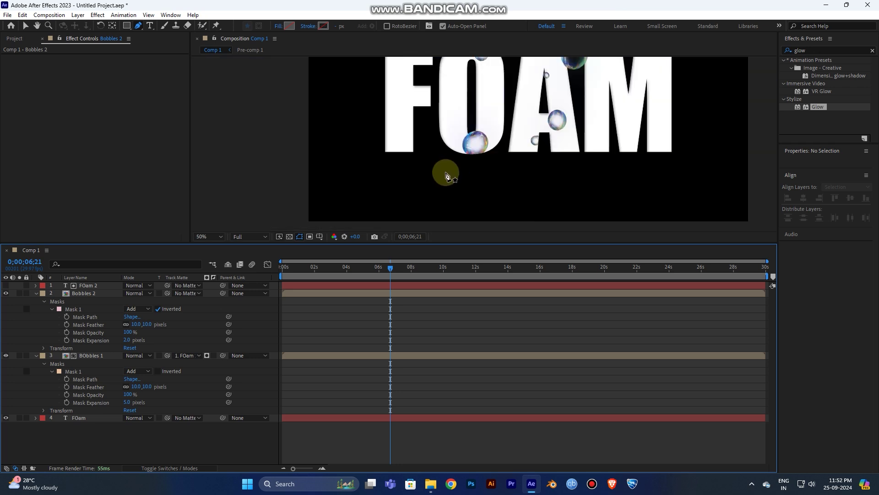
drag(475, 138, 458, 165)
scroll(468, 190, up, 1)
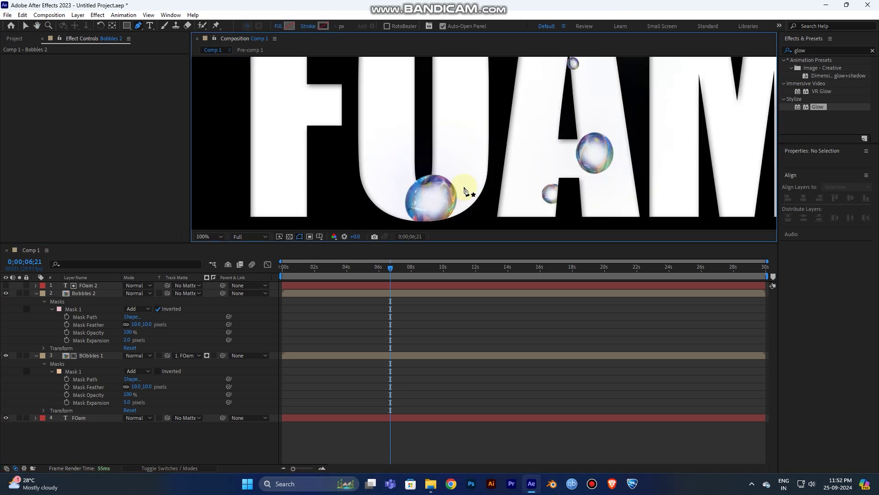
scroll(468, 192, up, 1)
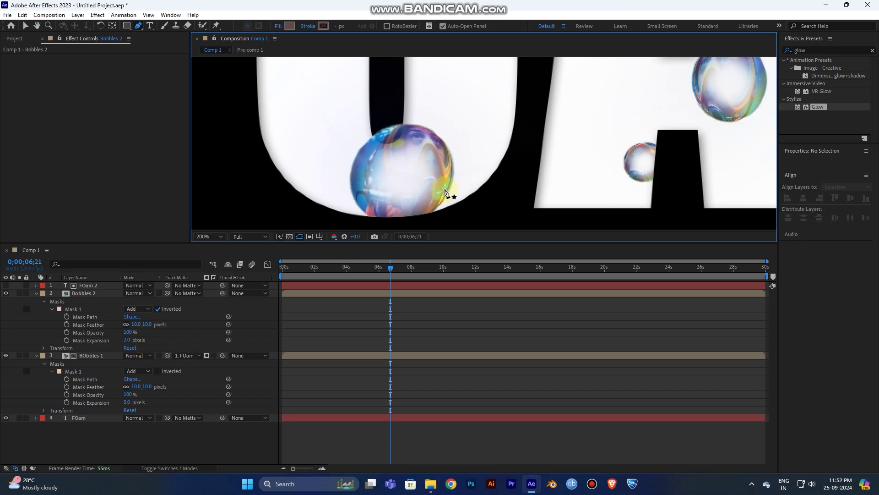
scroll(413, 166, down, 2)
- Preview the composition from the start, stop at 0;00;07;15, and inspect the two overlapping bubbles inside the letter O
drag(400, 209, 271, 273)
key(space)
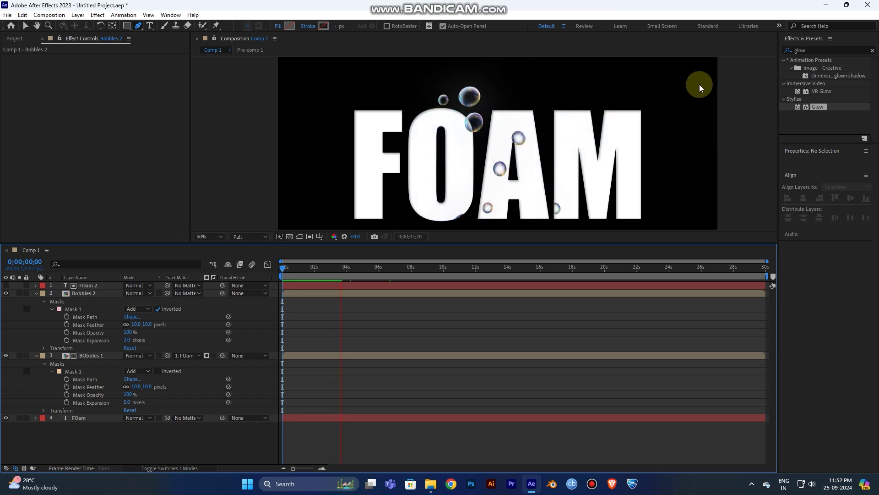
scroll(475, 155, down, 1)
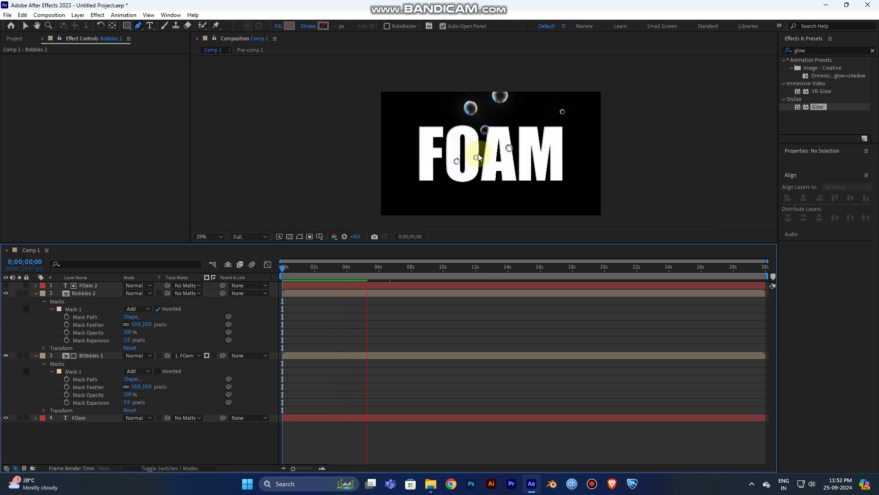
scroll(473, 173, up, 1)
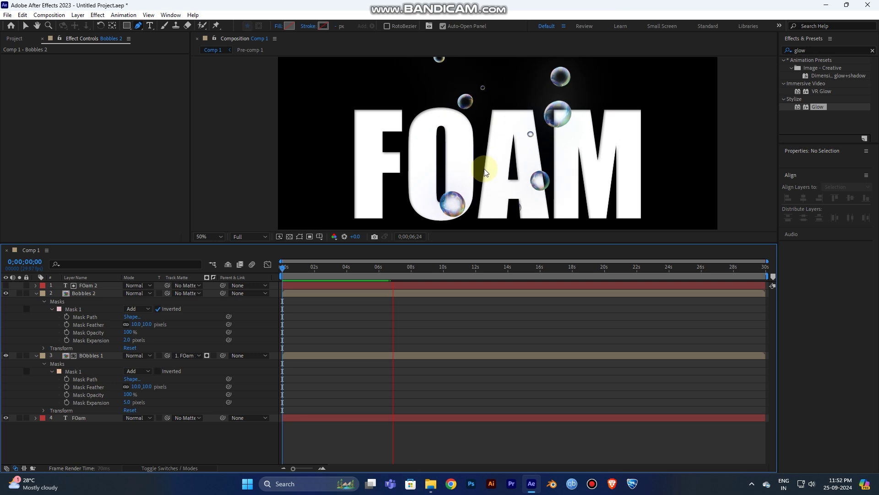
key(space)
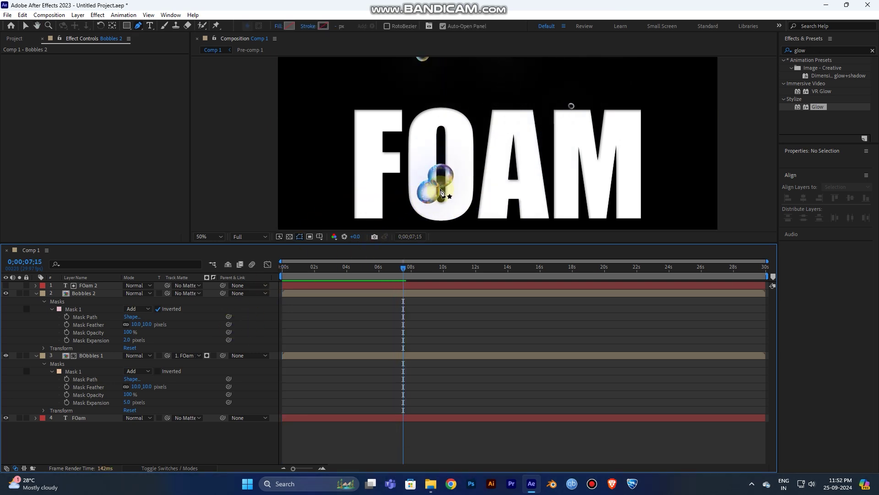
key(slash)
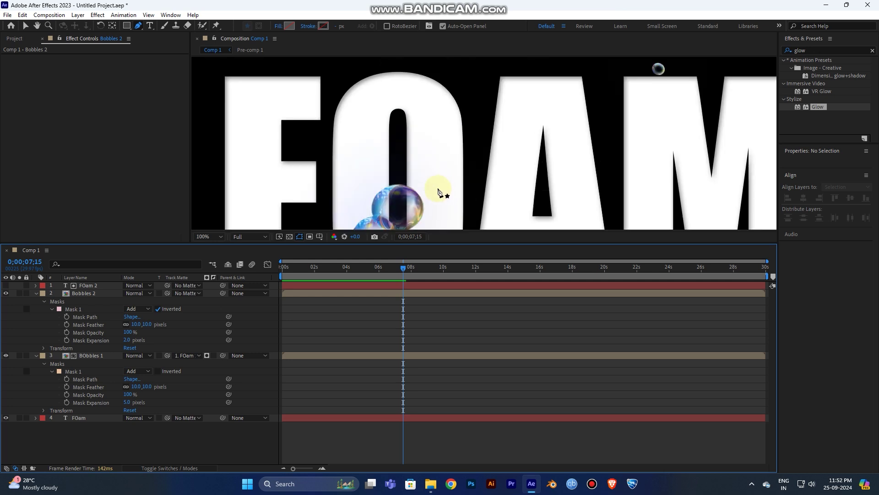
drag(436, 212, 438, 184)
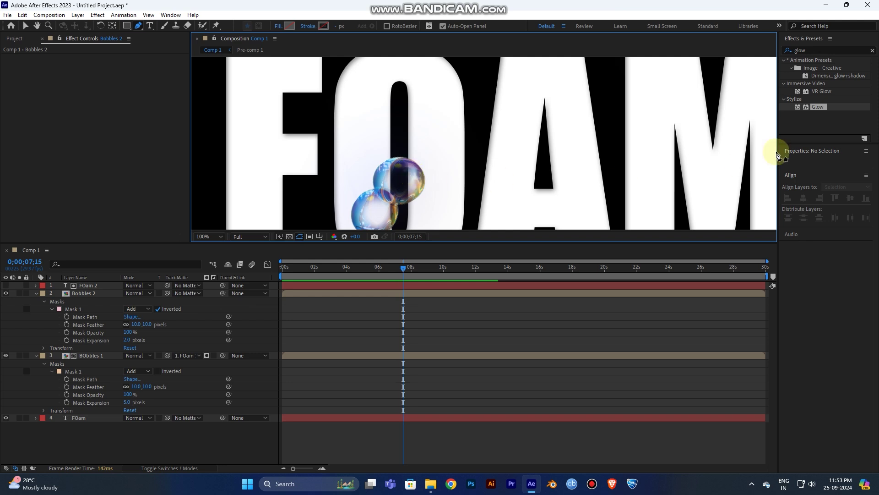
- Search the effects for "displa" and apply Displacement Map to the bottom FOam text layer
click(799, 51)
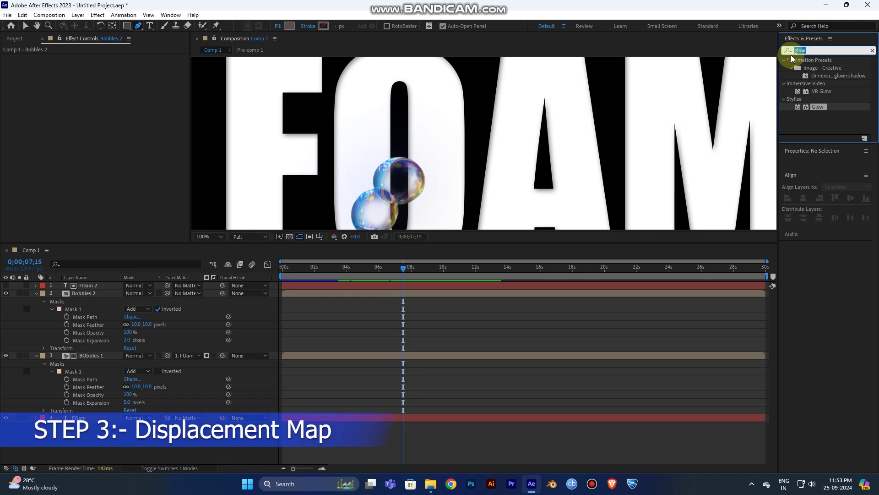
text(di)
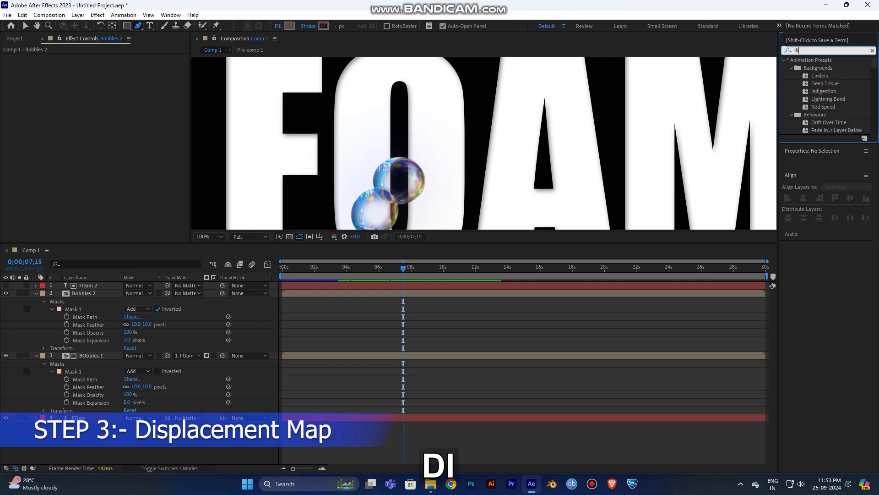
text(spla)
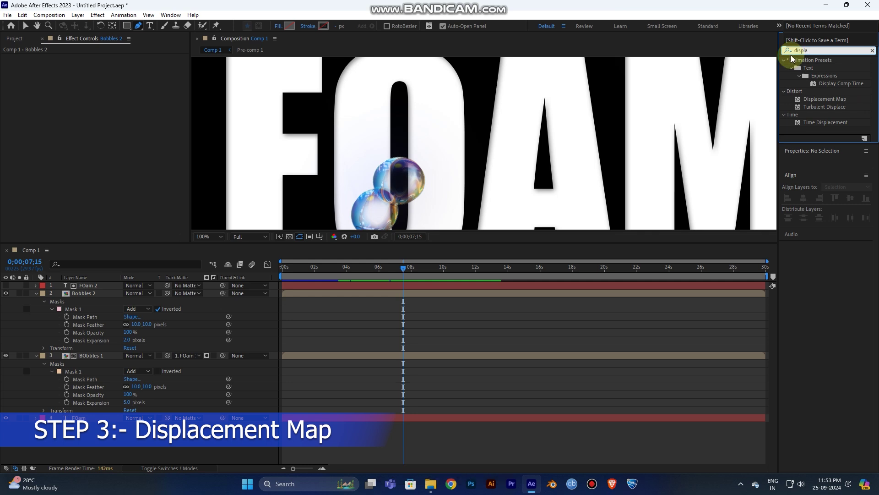
drag(829, 99, 429, 418)
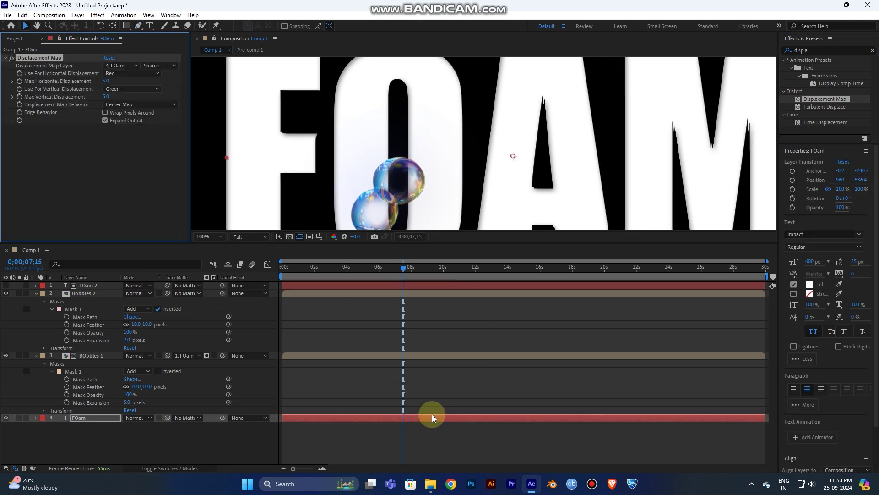
- Set the Displacement Map layer to BObbles 1 and use Red for vertical displacement, keeping Red for horizontal displacement
click(119, 66)
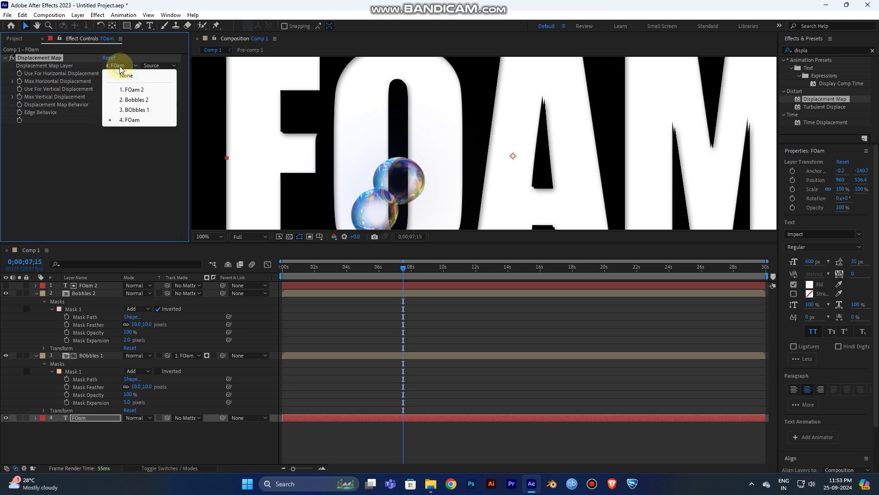
click(148, 111)
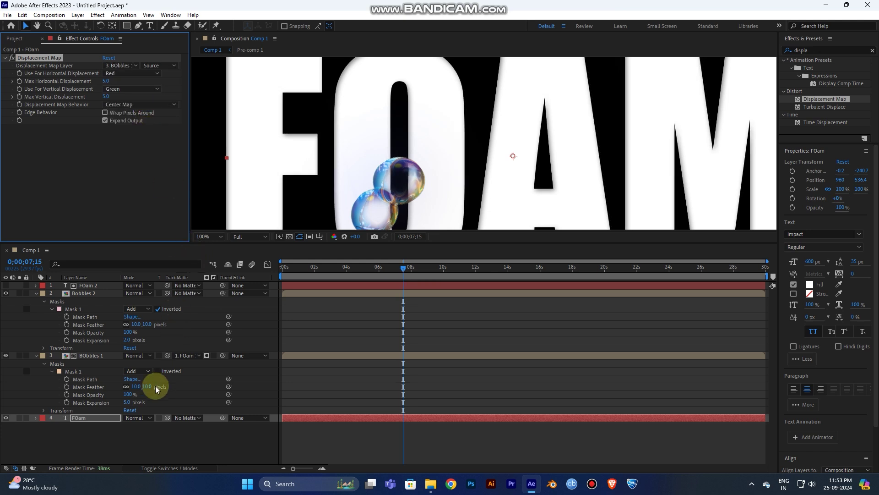
click(120, 73)
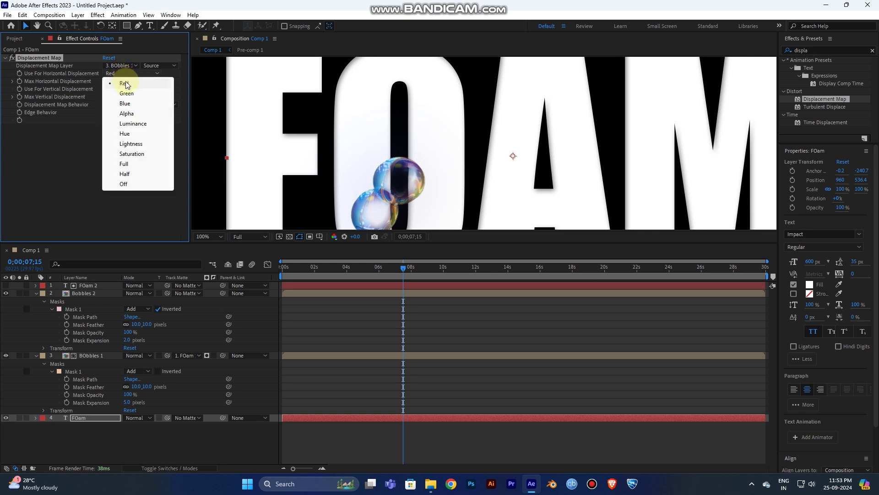
click(100, 140)
click(121, 89)
click(124, 98)
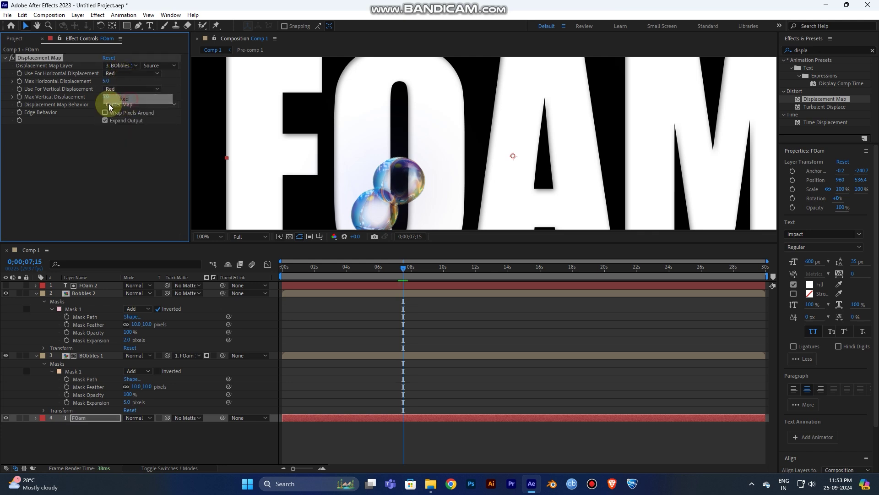
- Set both the maximum vertical and maximum horizontal displacement of the FOam layer's Displacement Map to 10
click(108, 97)
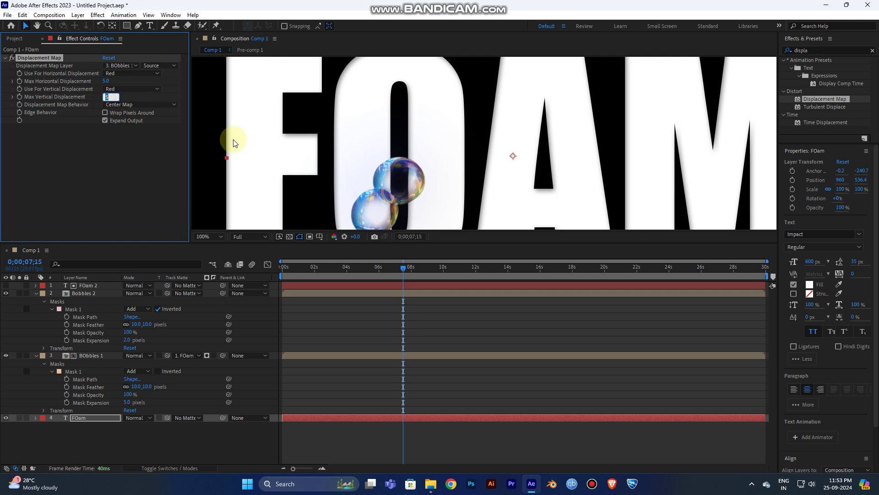
text(10)
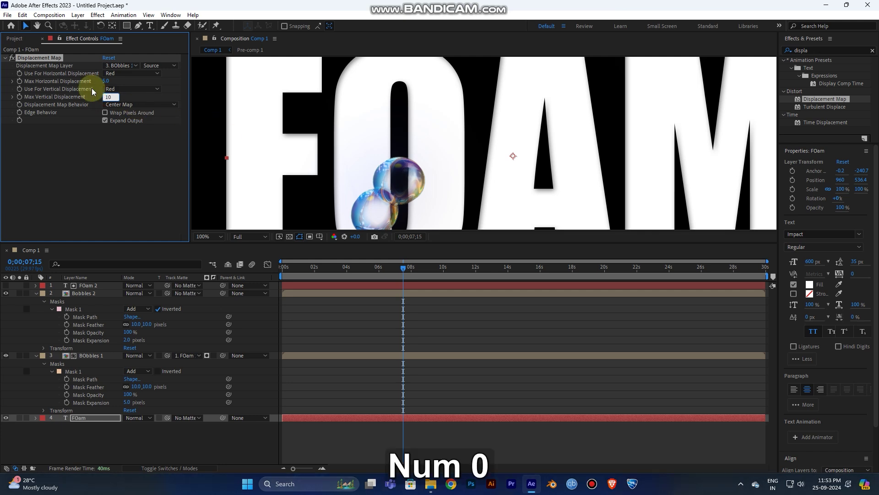
key(Return)
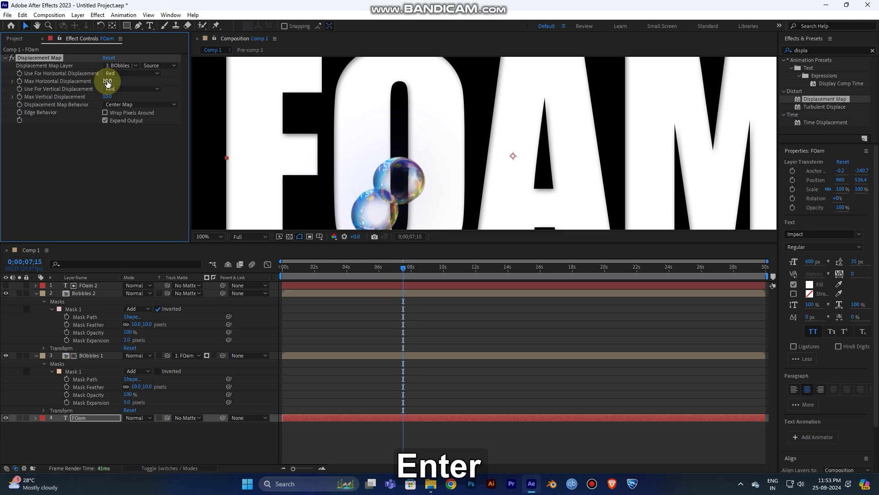
scroll(422, 207, down, 2)
scroll(447, 193, up, 2)
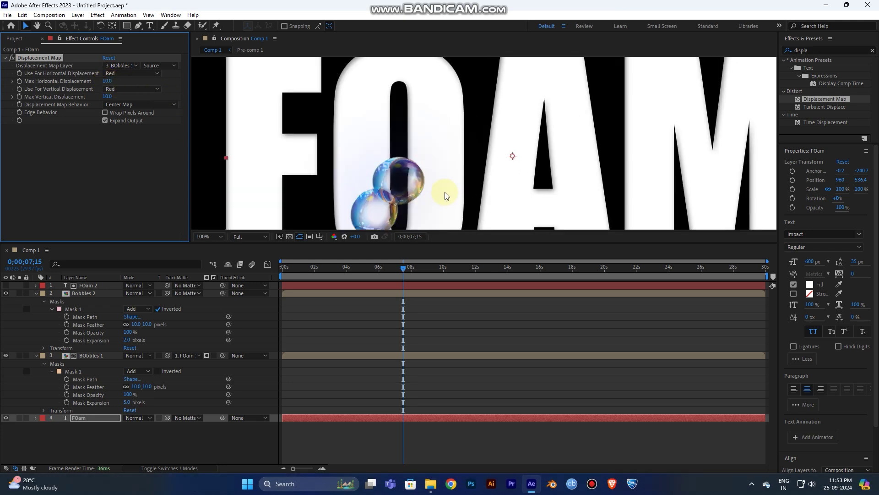
- Go to 0;00;09;02 and toggle the Displacement Map effect off and on to compare the text distortion behind the bubbles
drag(404, 270, 427, 252)
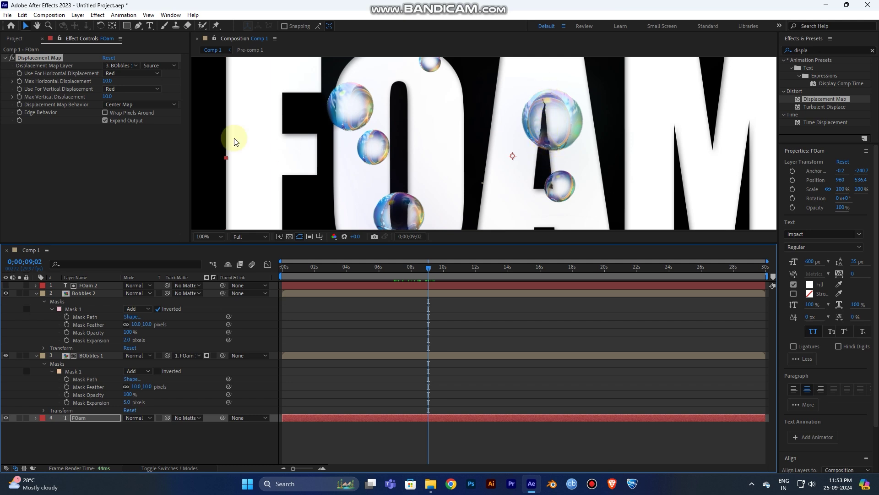
click(11, 59)
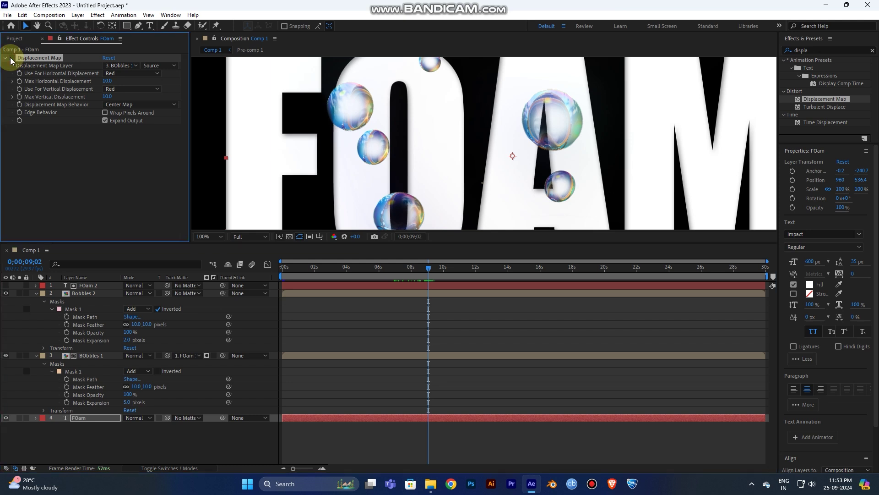
click(11, 59)
click(11, 59)
click(11, 58)
click(11, 58)
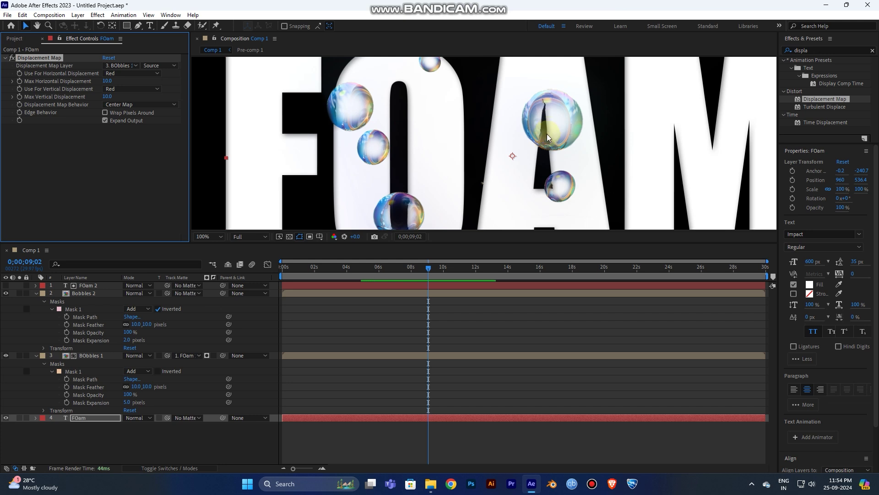
- Preview the whole FOAM composition from the start, viewing the bubble animation both from farther out and closer up
scroll(448, 179, down, 2)
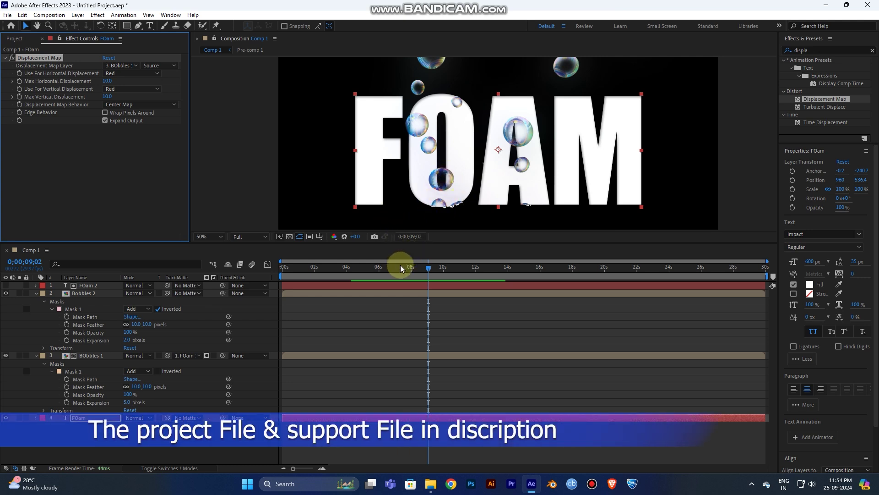
click(284, 268)
key(space)
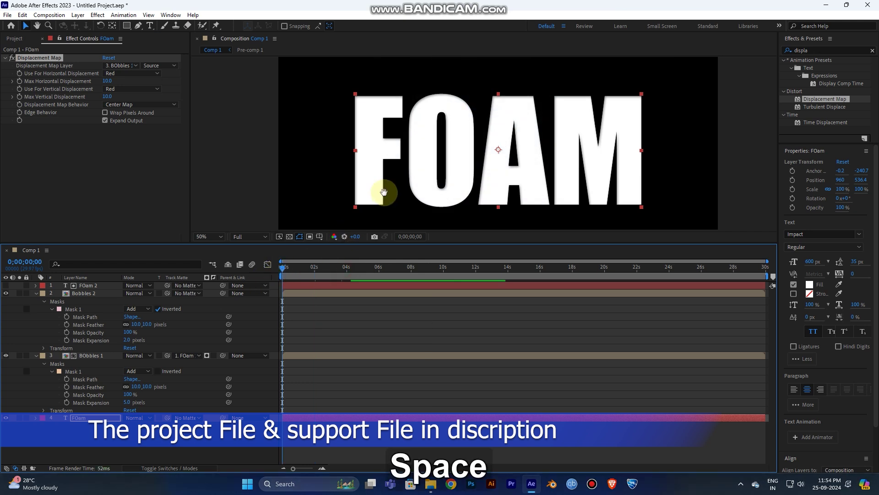
scroll(399, 174, down, 2)
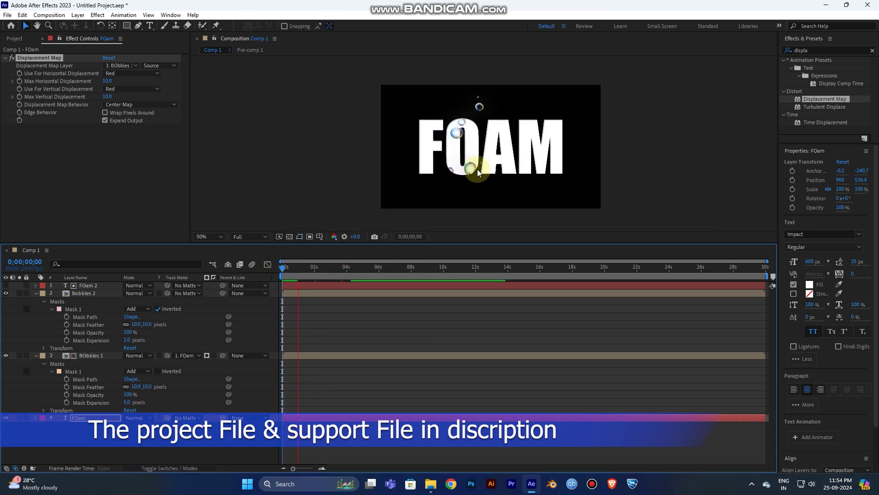
scroll(477, 169, up, 2)
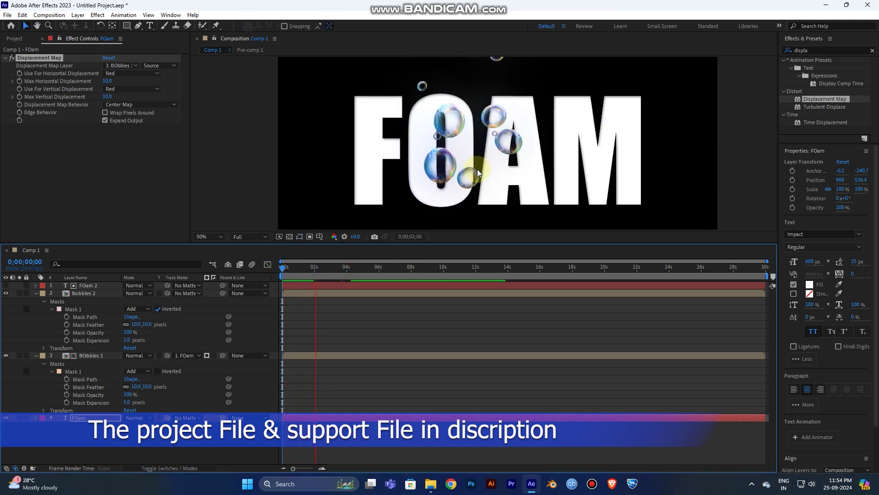